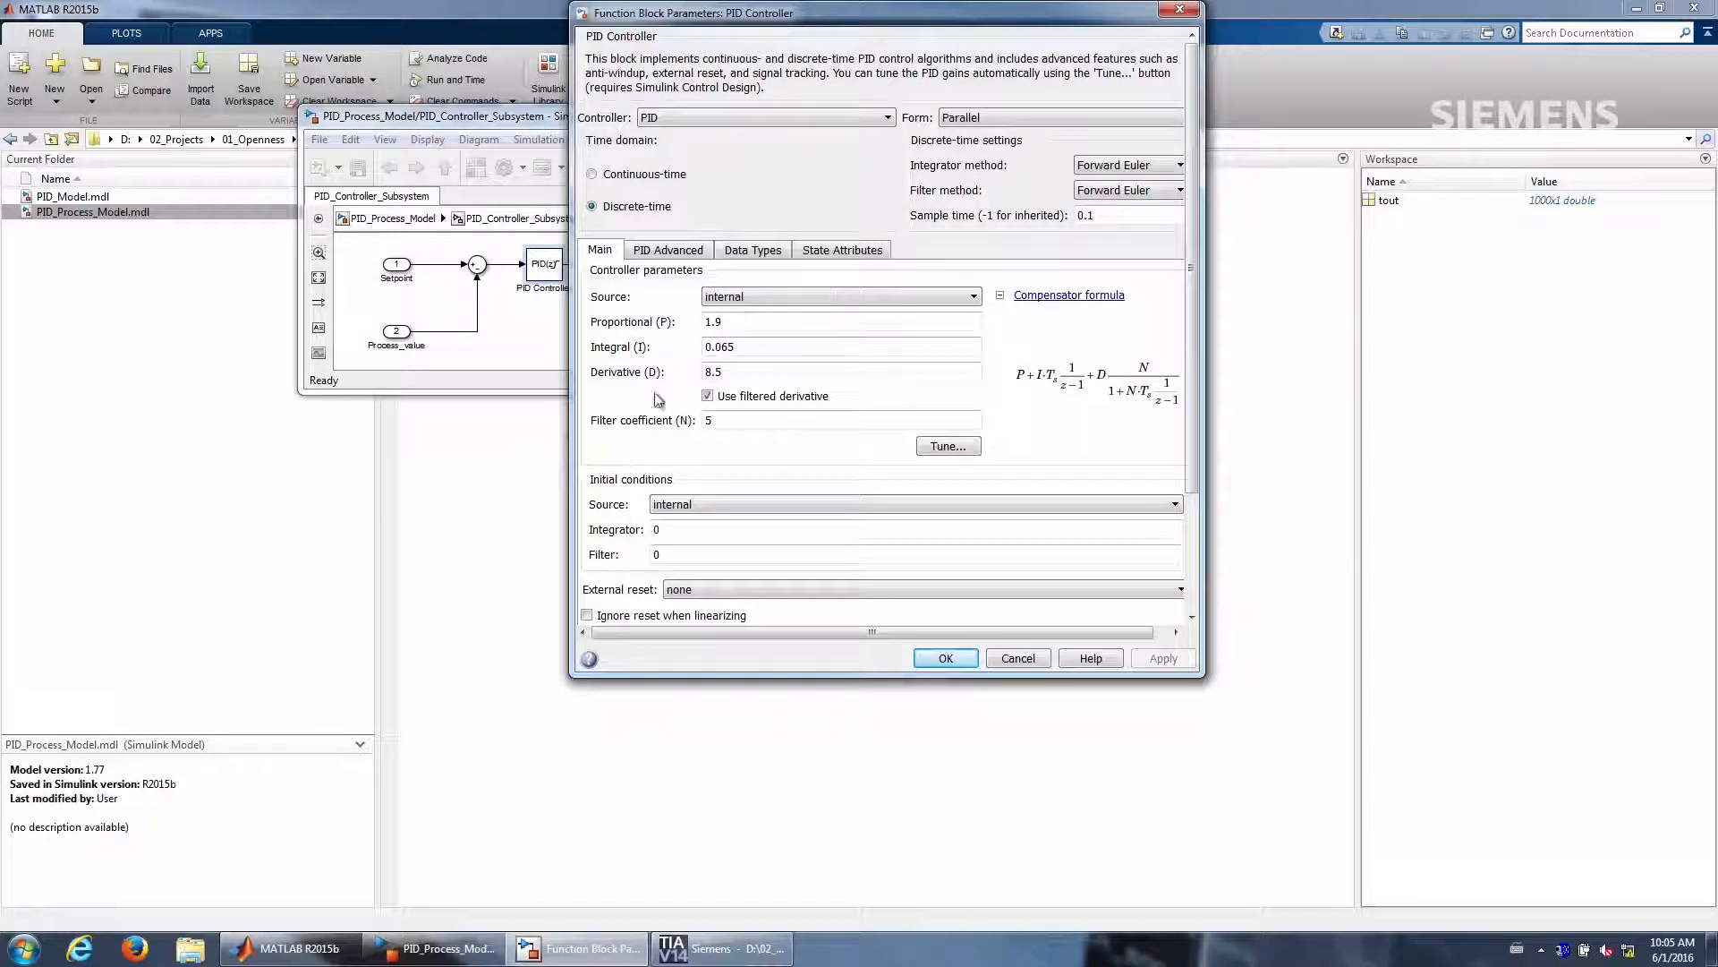
Dismiss the PID Controller parameters without changes, run the PID_Process_Model simulation in its Scope, and close the model
left_click(1012, 665)
left_click(390, 169)
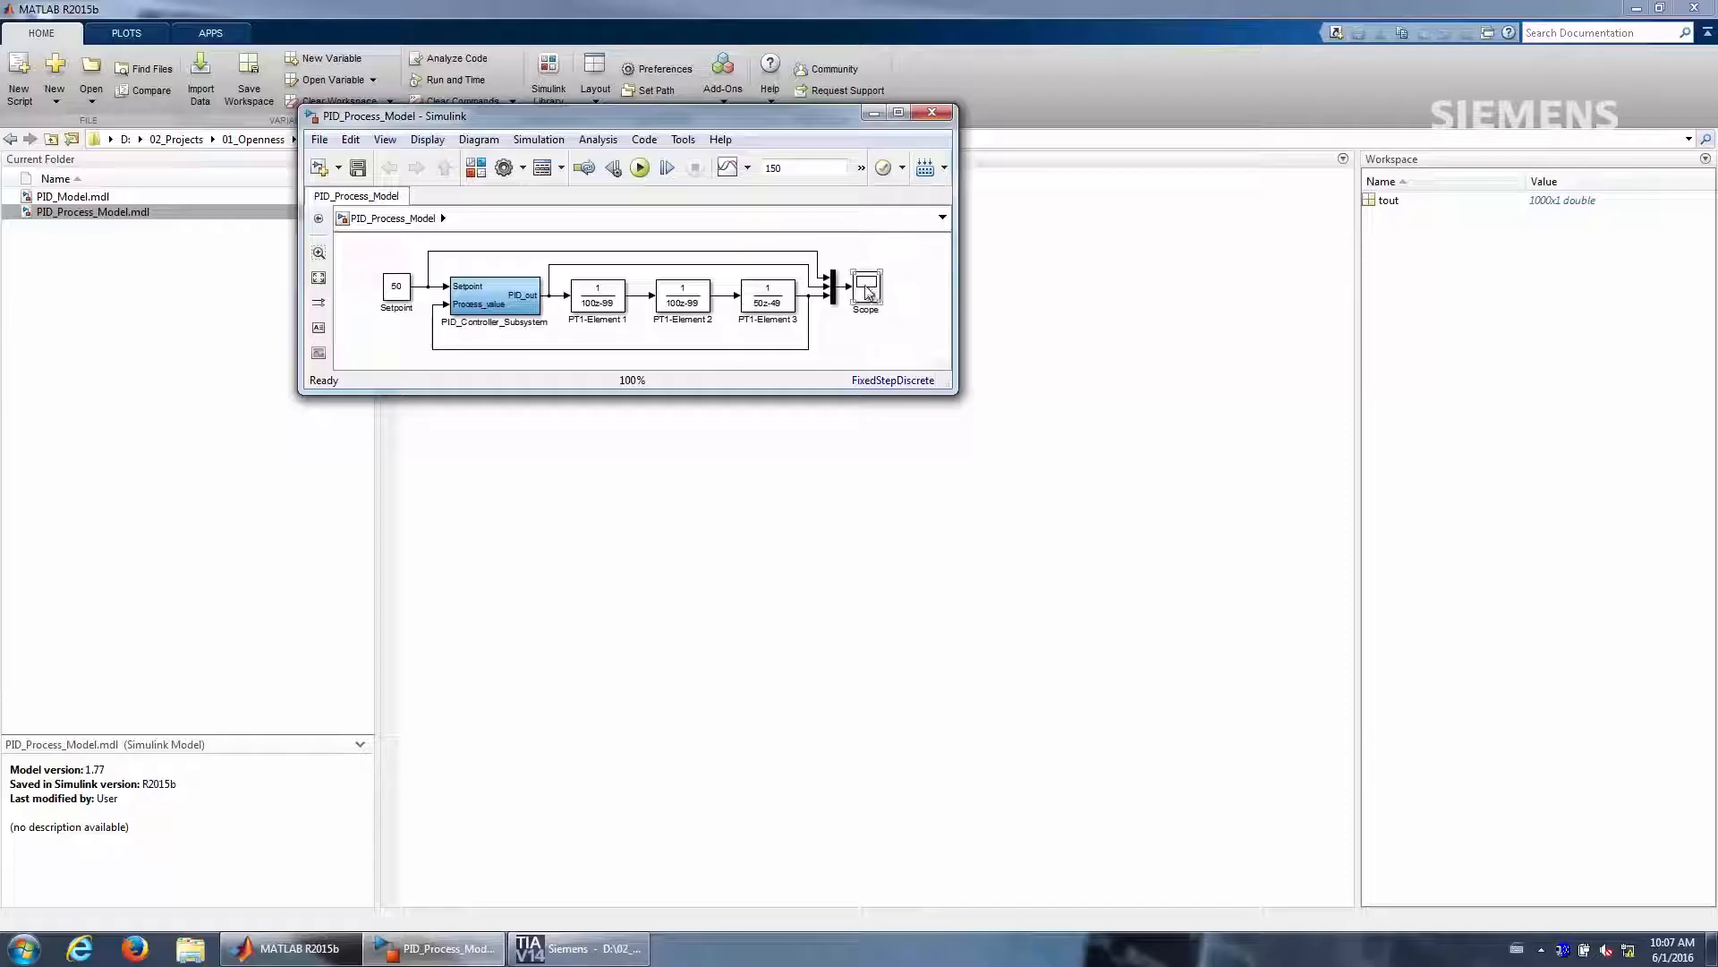
double_click(866, 289)
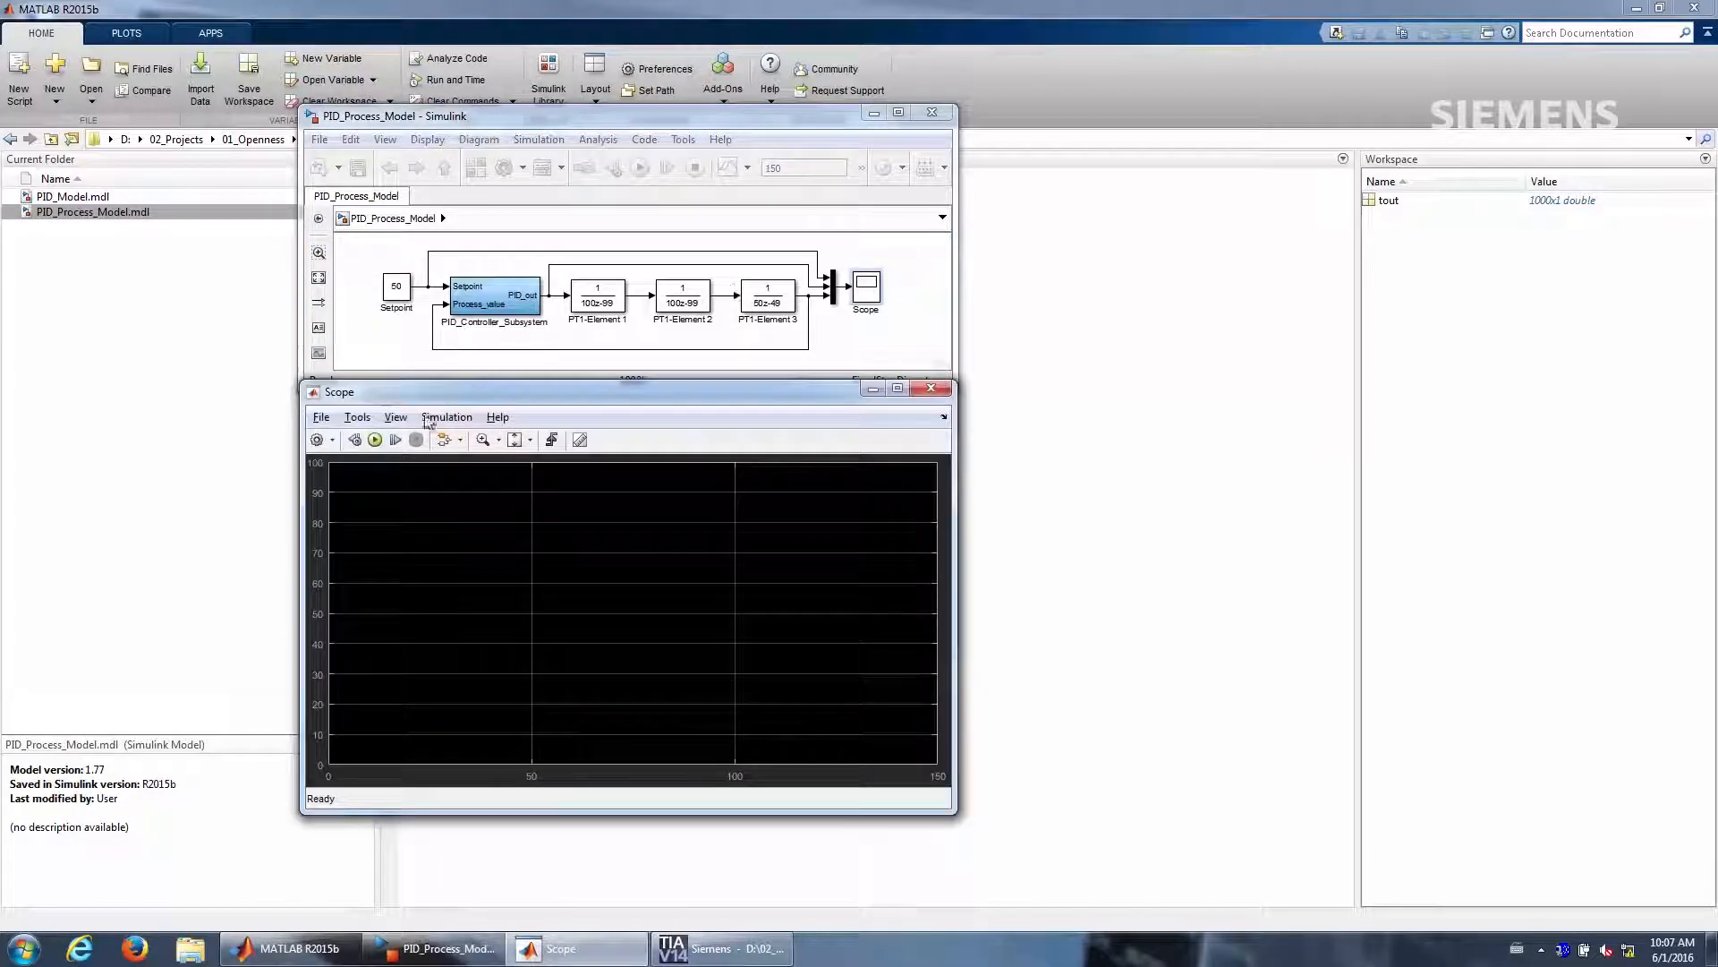
left_click(376, 439)
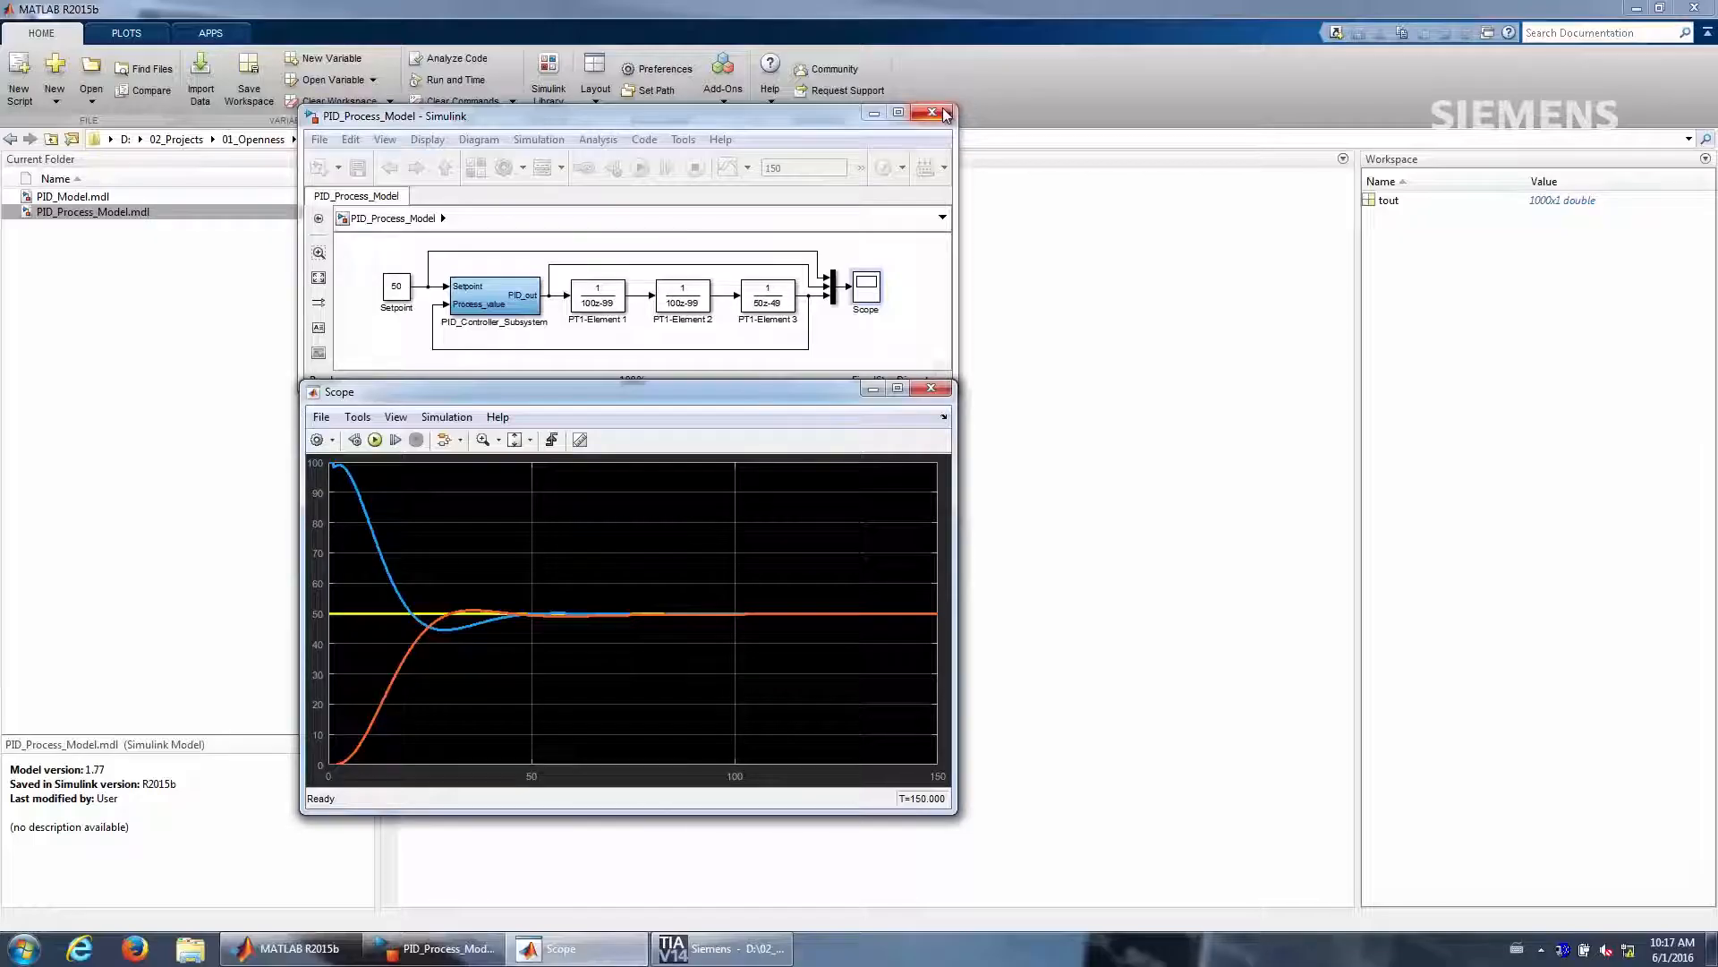
left_click(943, 109)
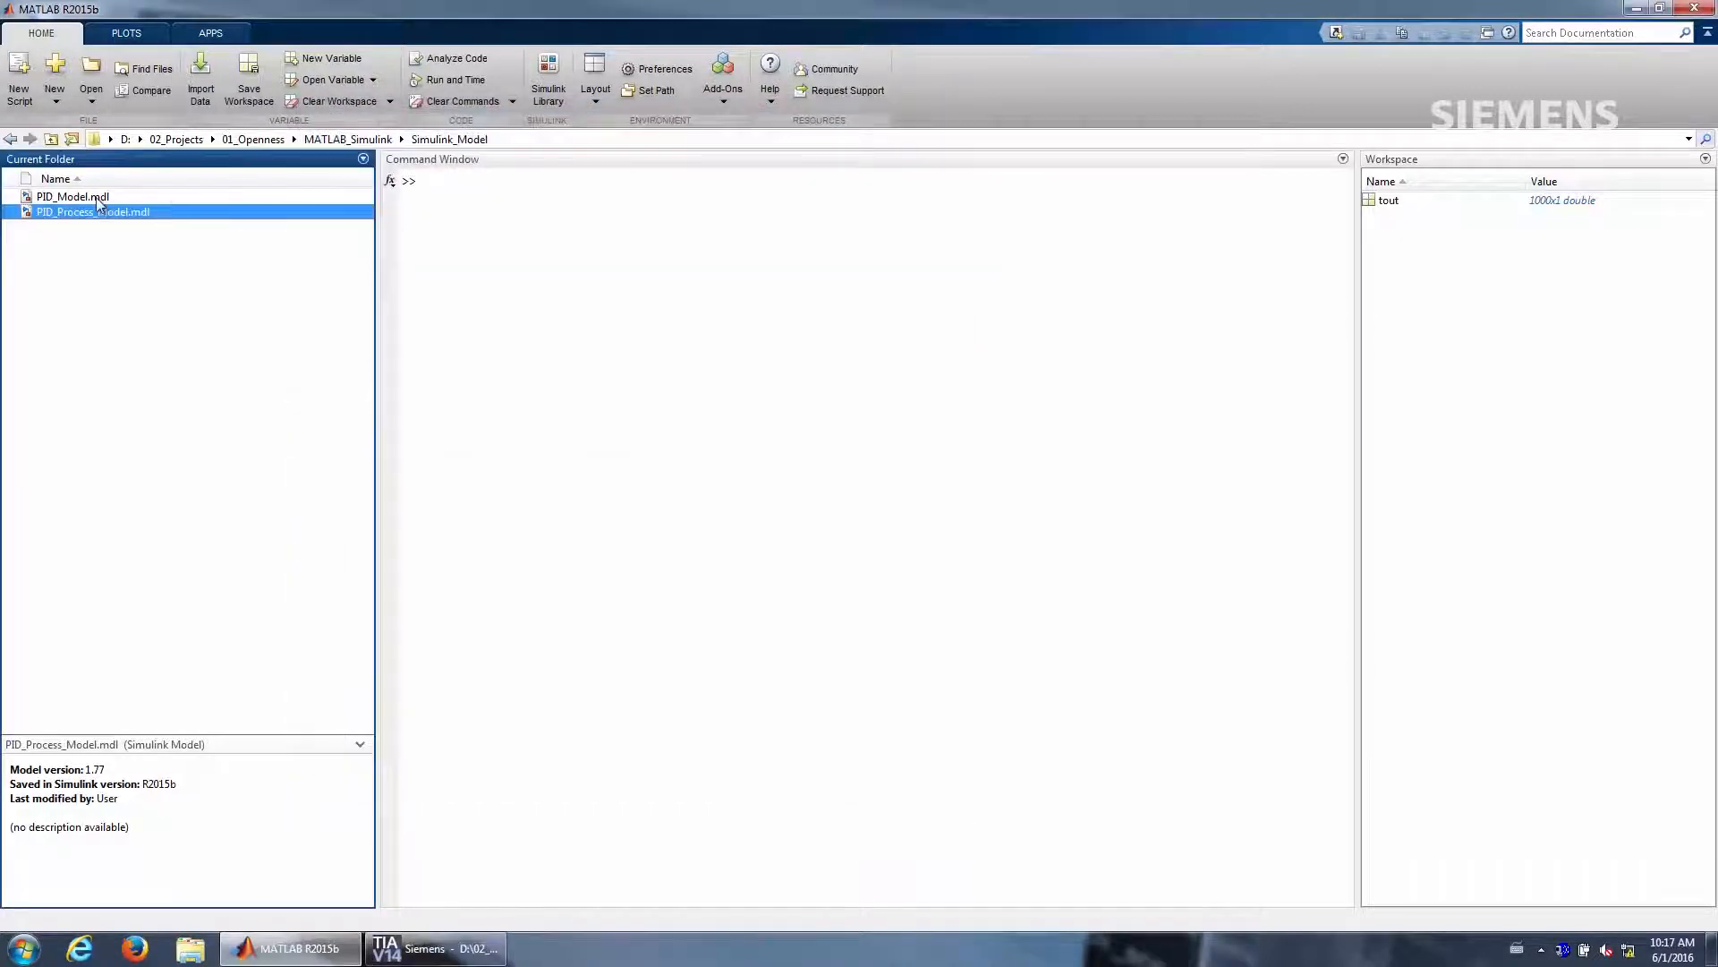
Open PID_Model.mdl and set its code generation system target file to Target_1500S_V1_0_grt.tlc in the configuration parameters
left_click(98, 198)
double_click(94, 197)
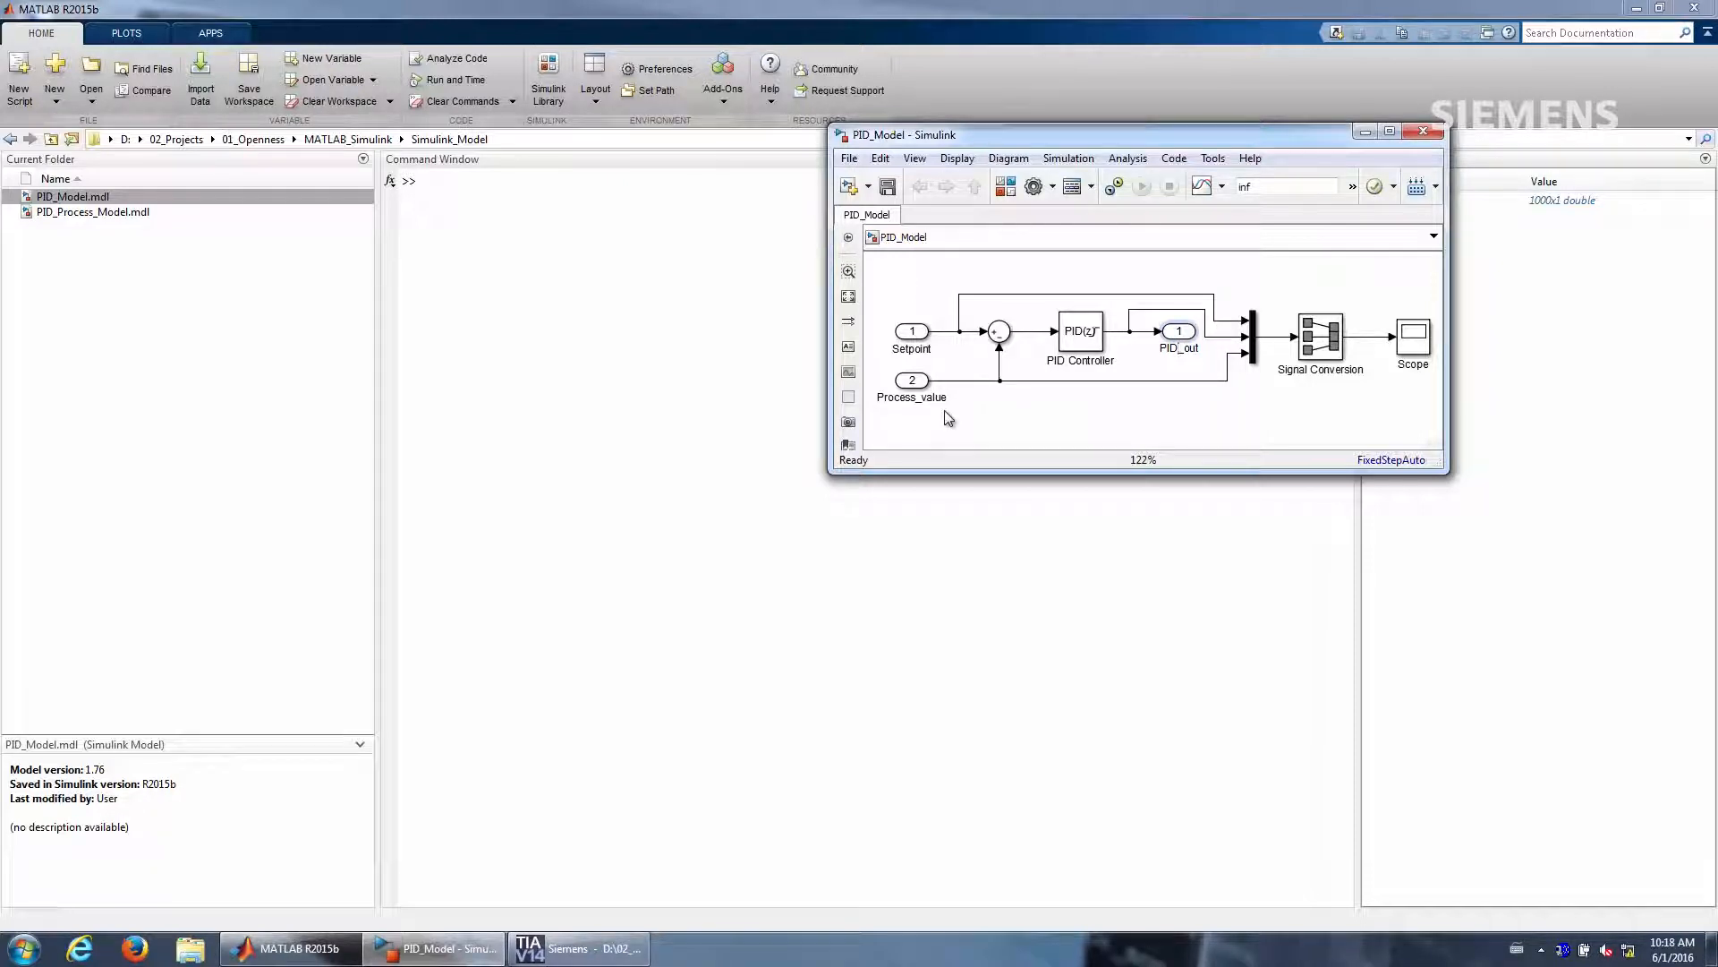
left_click(1035, 186)
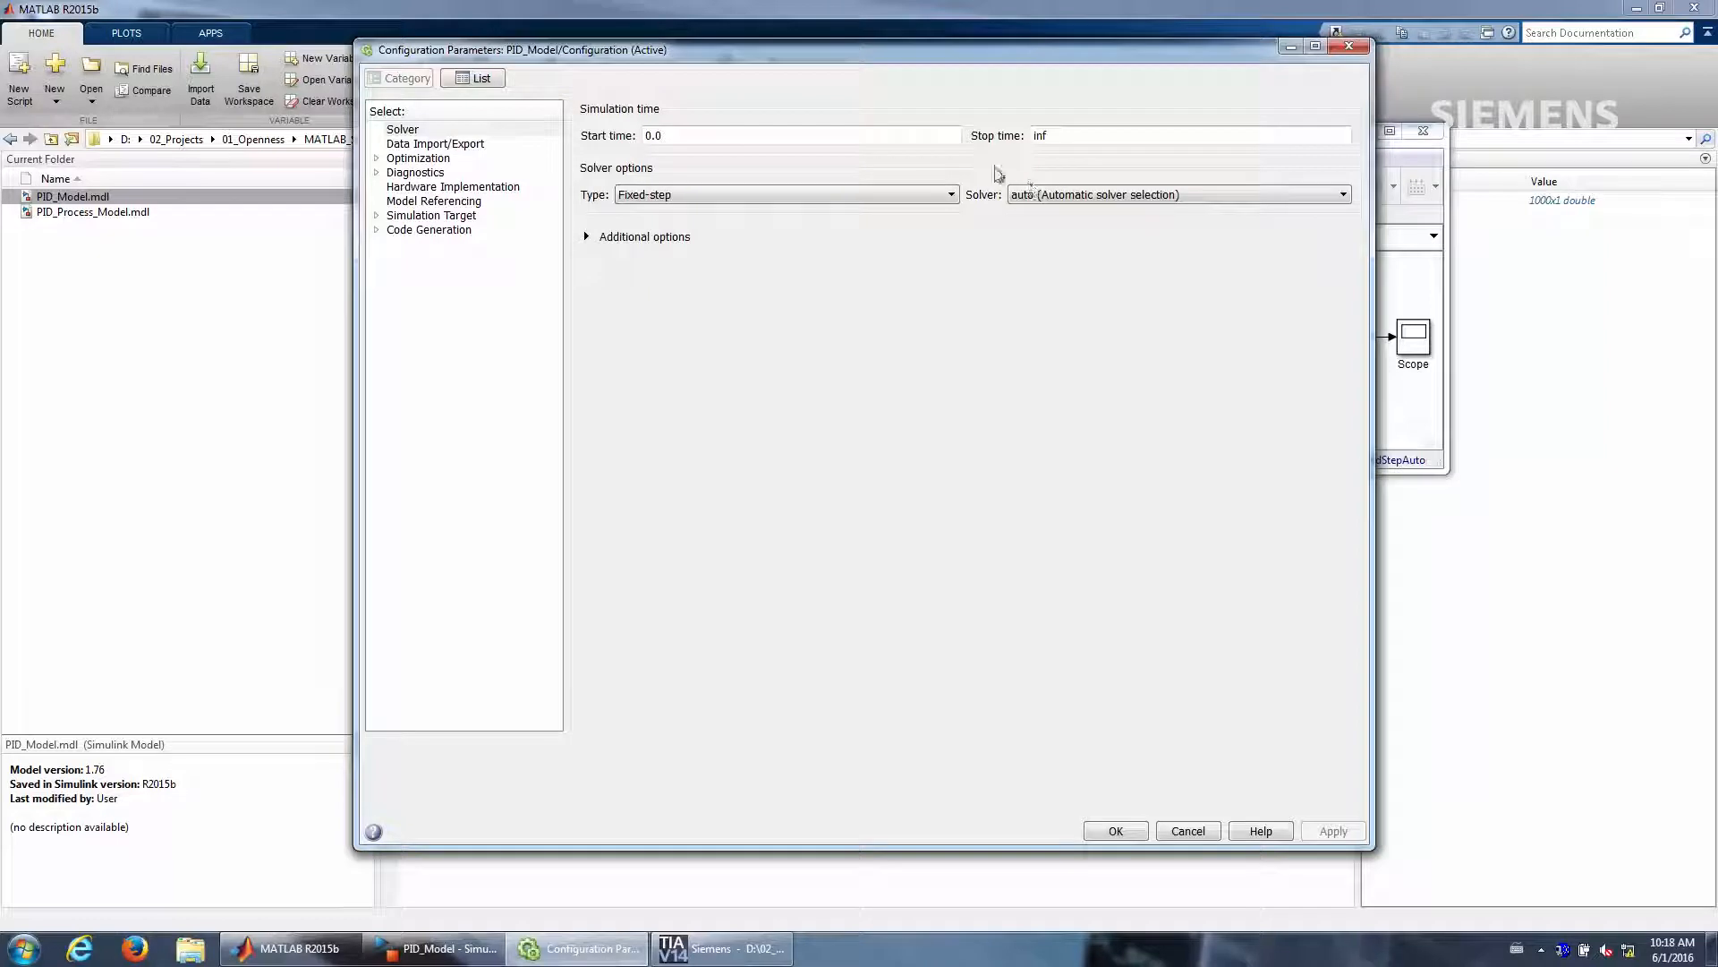
left_click(436, 231)
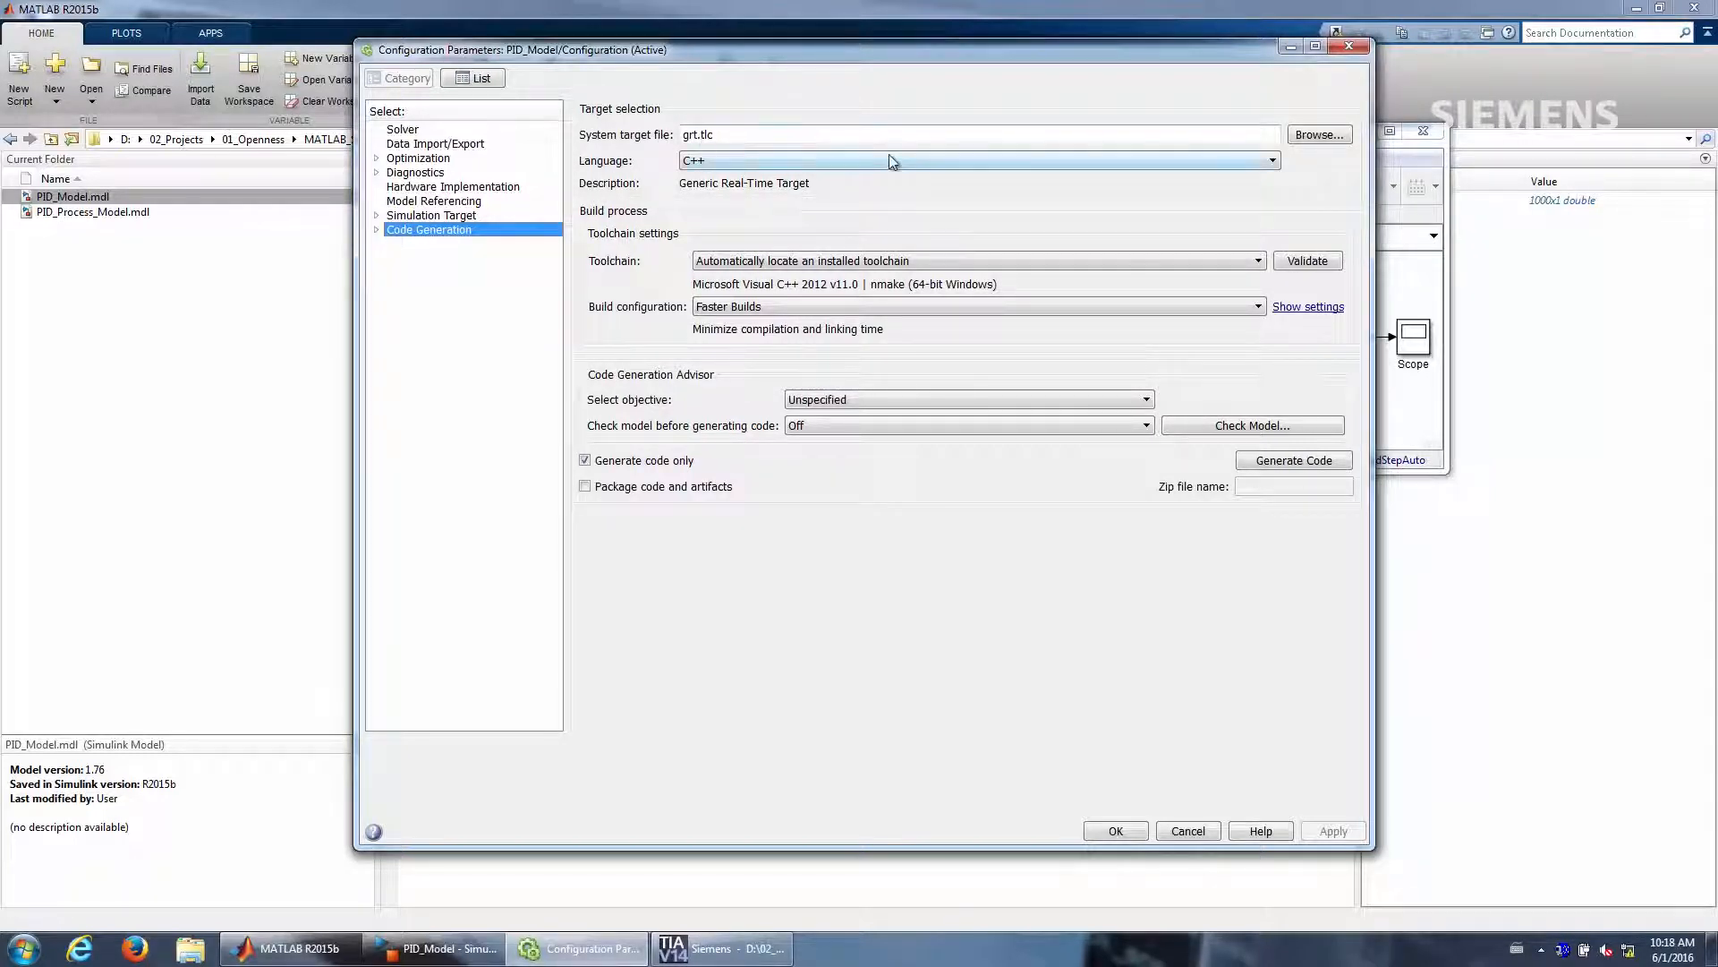
left_click(1307, 139)
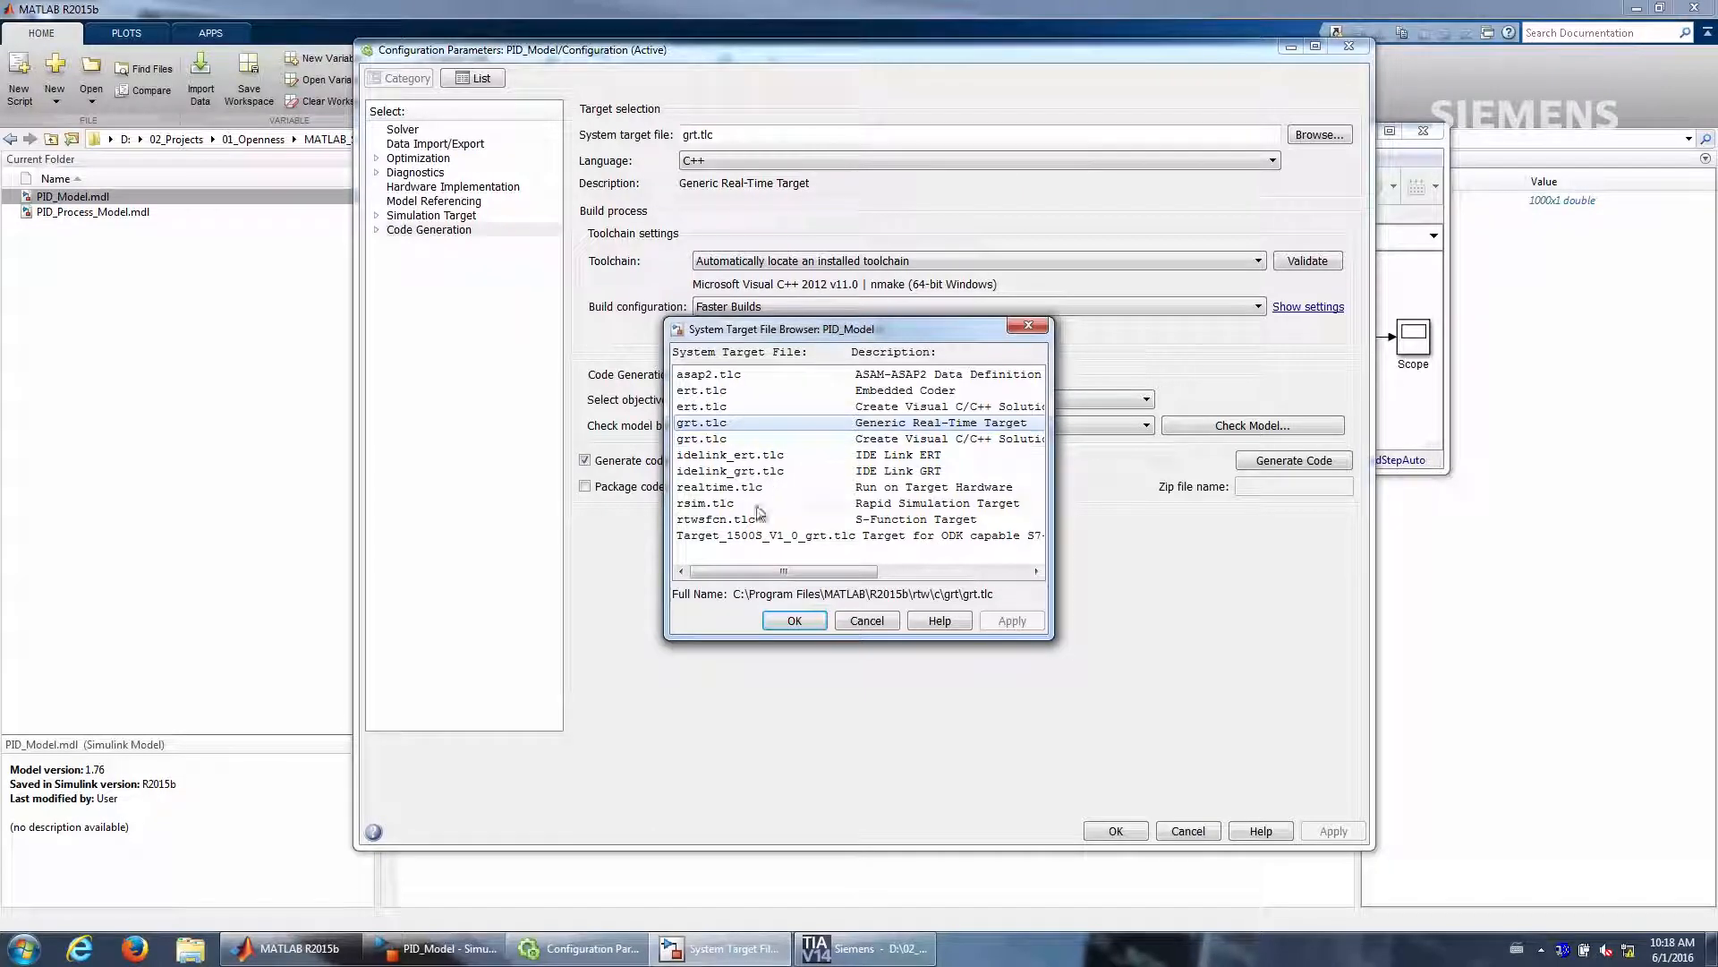
left_click(745, 537)
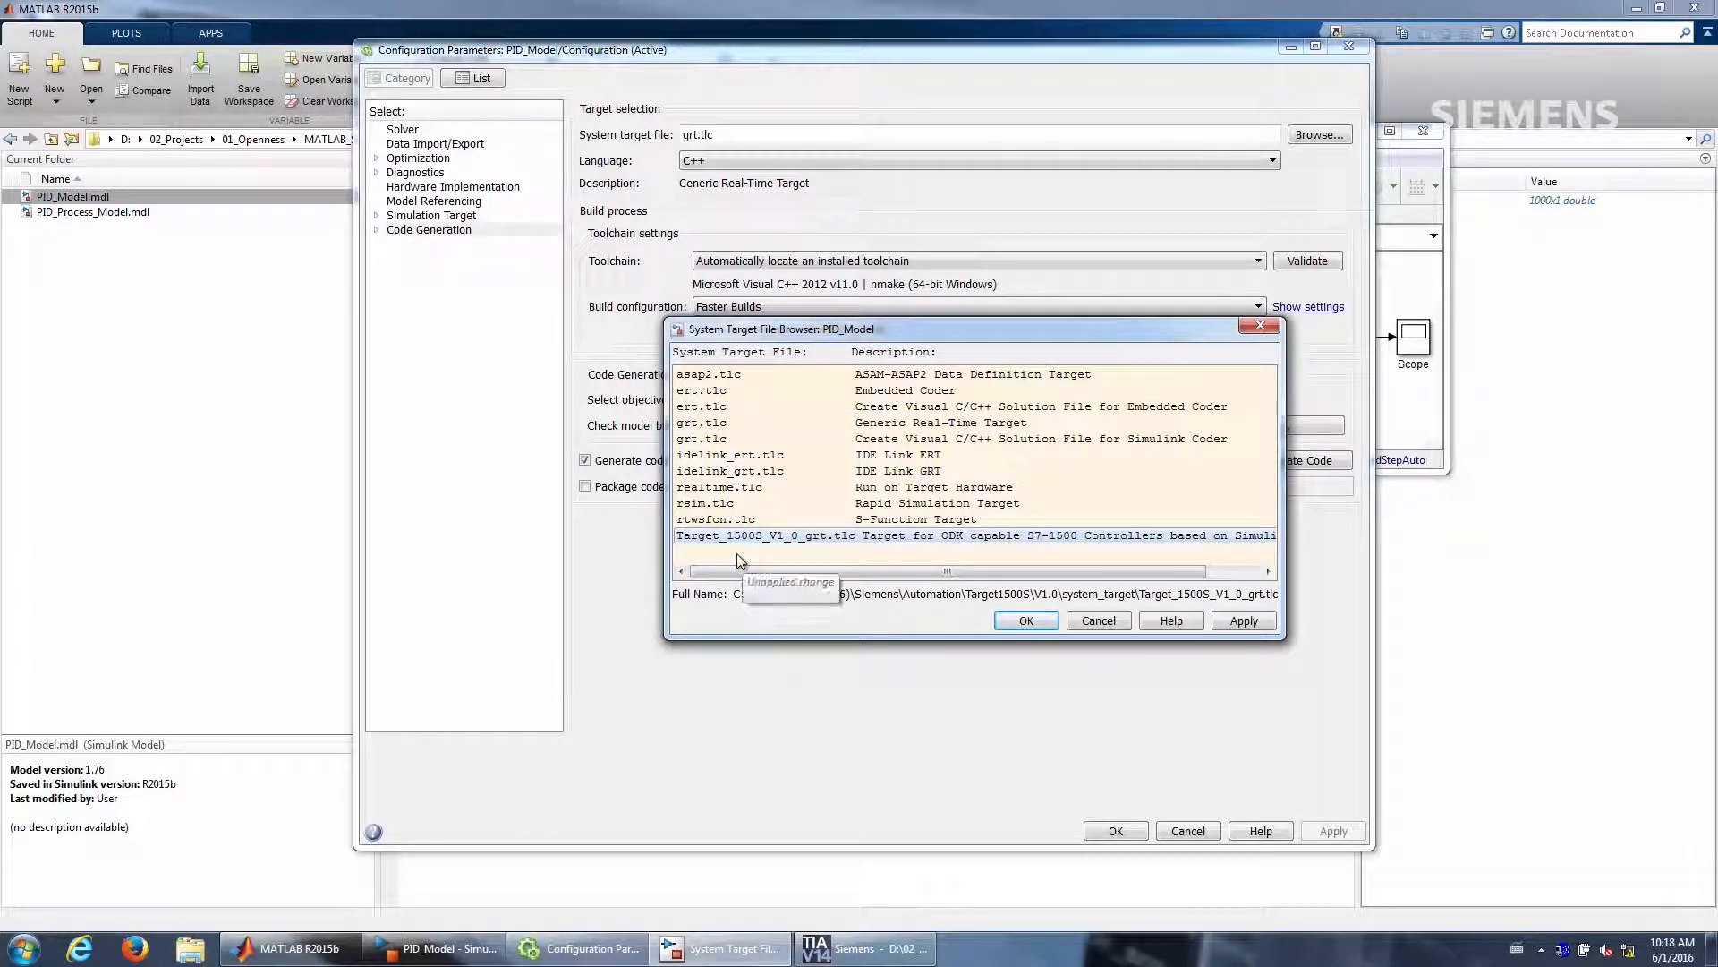
left_click(1041, 624)
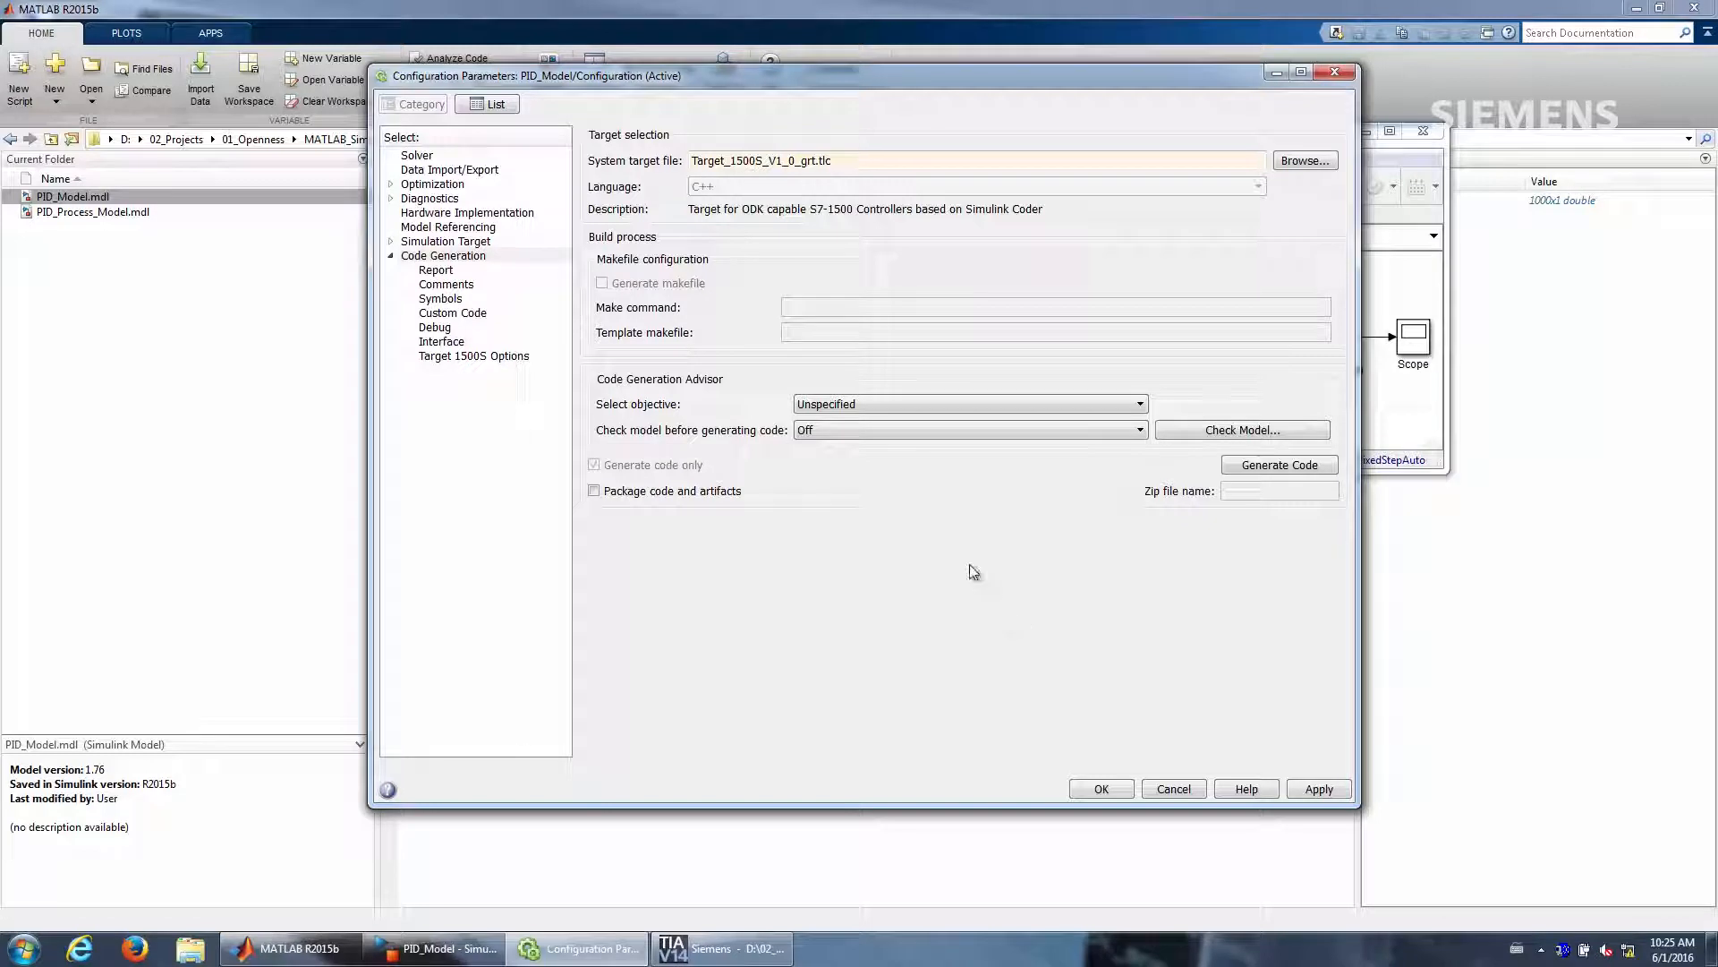
Set the code generation data exchange interface to External mode with the MEX-file argument '192.168.101.15'
left_click(441, 343)
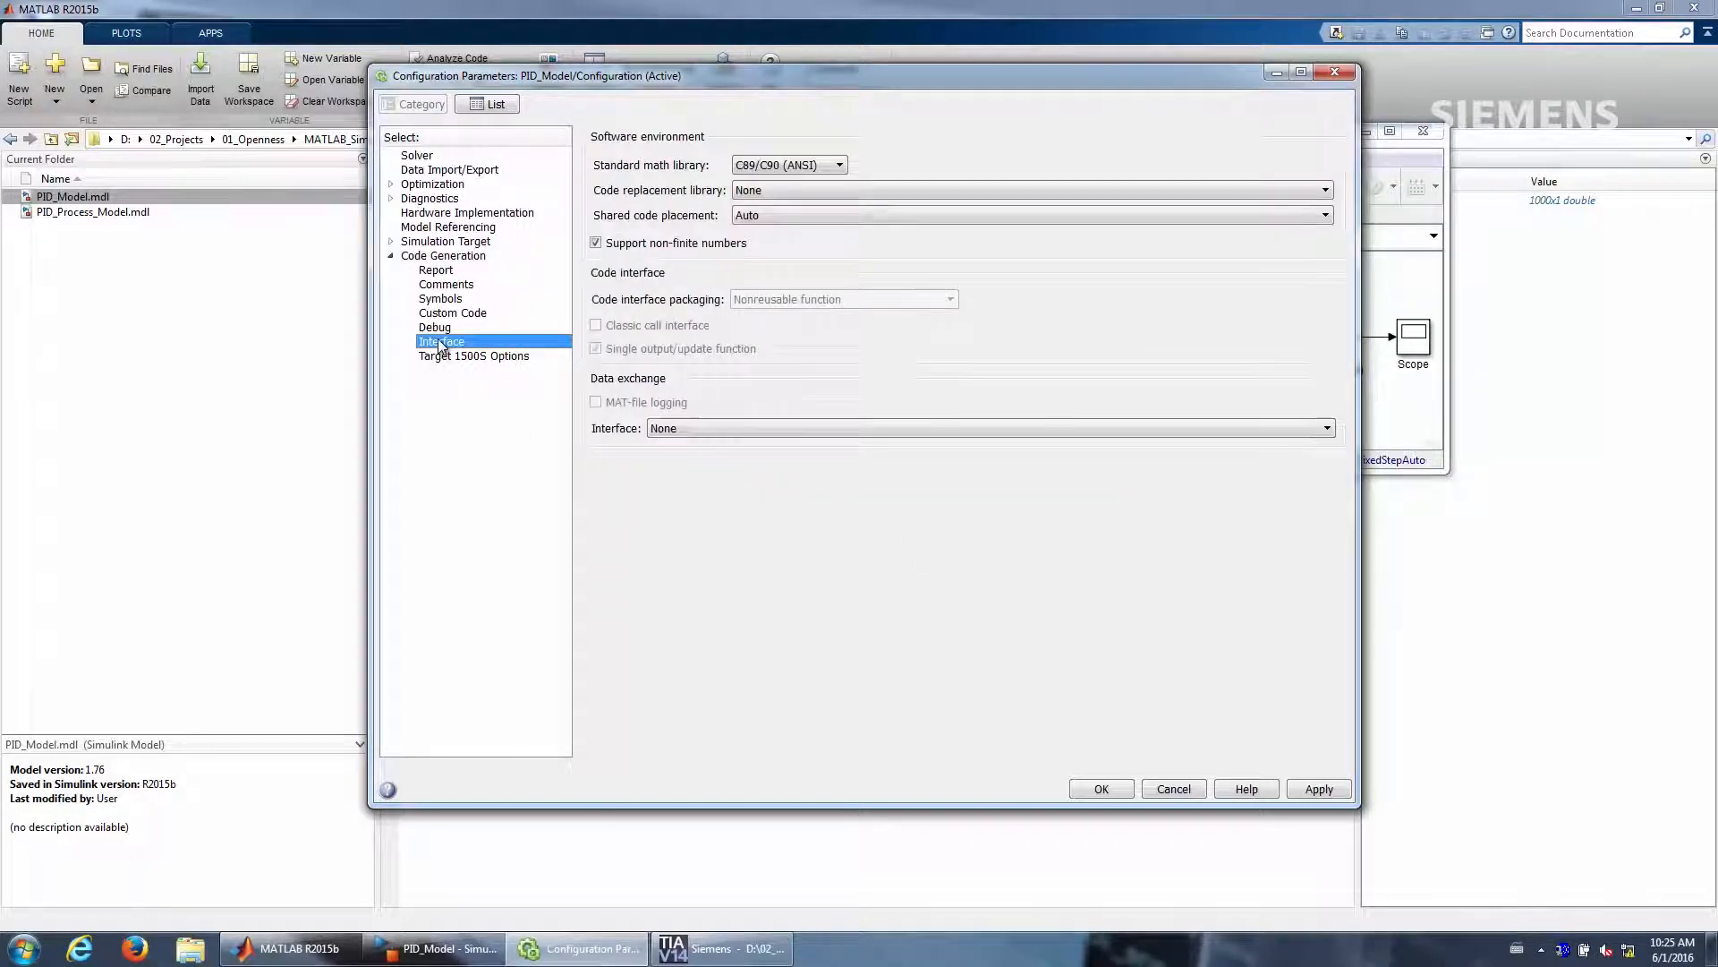
left_click(711, 427)
left_click(707, 475)
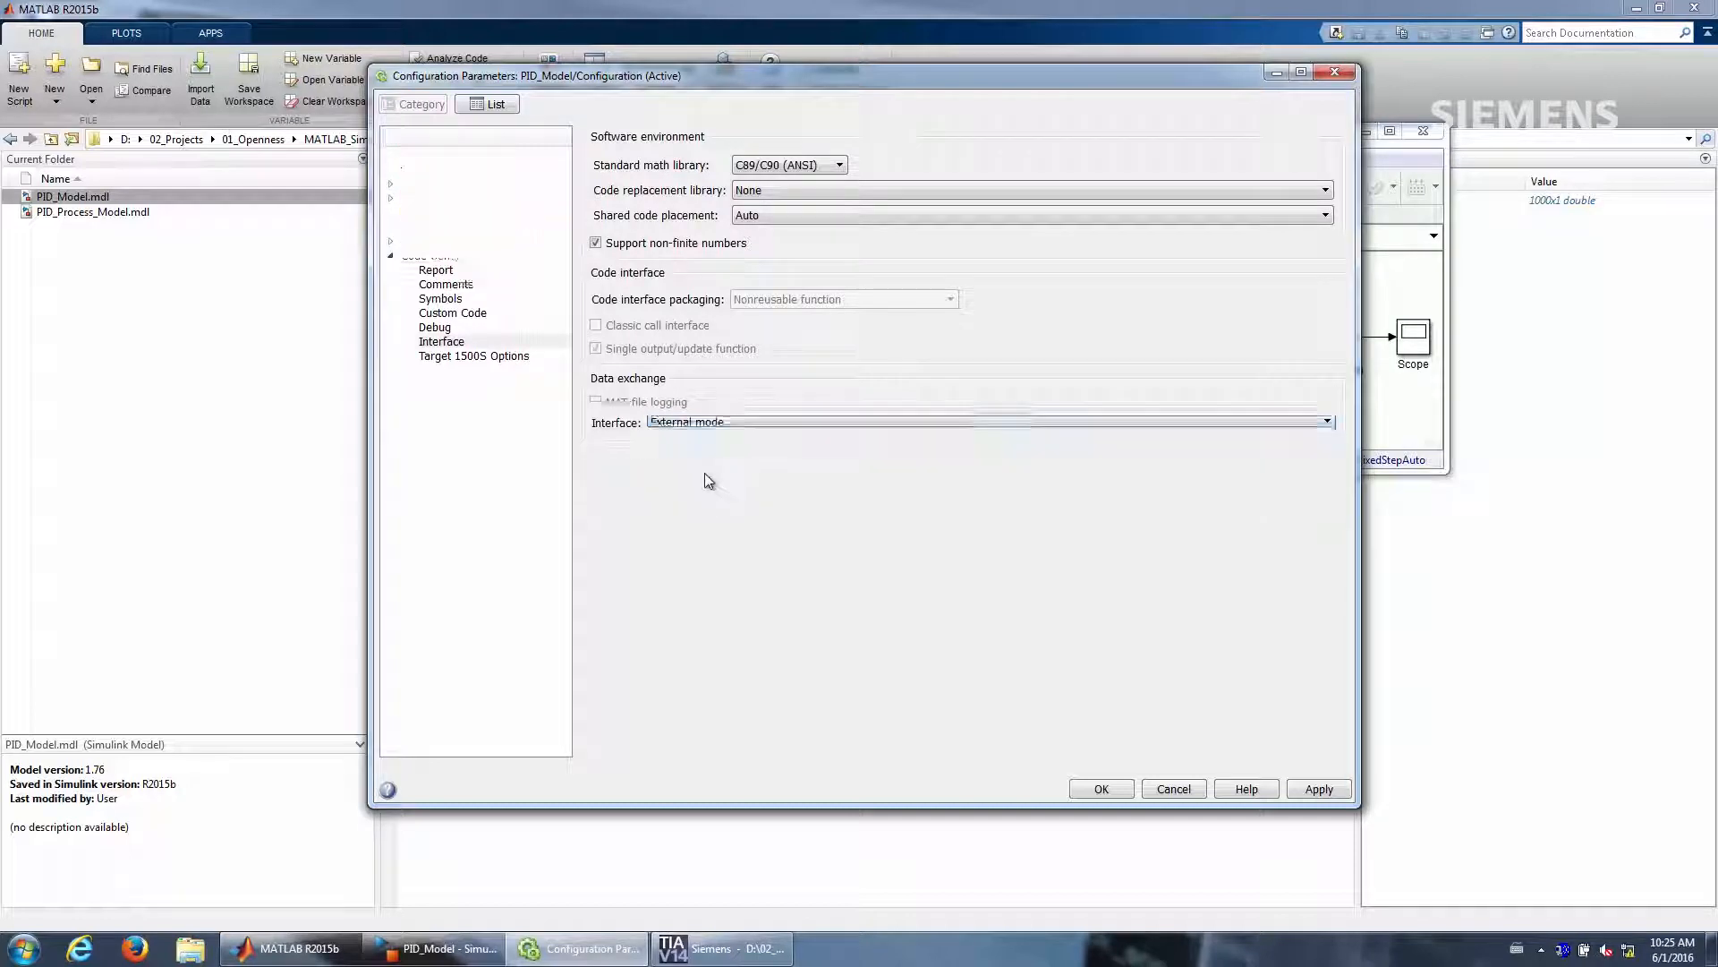
triple_click(758, 504)
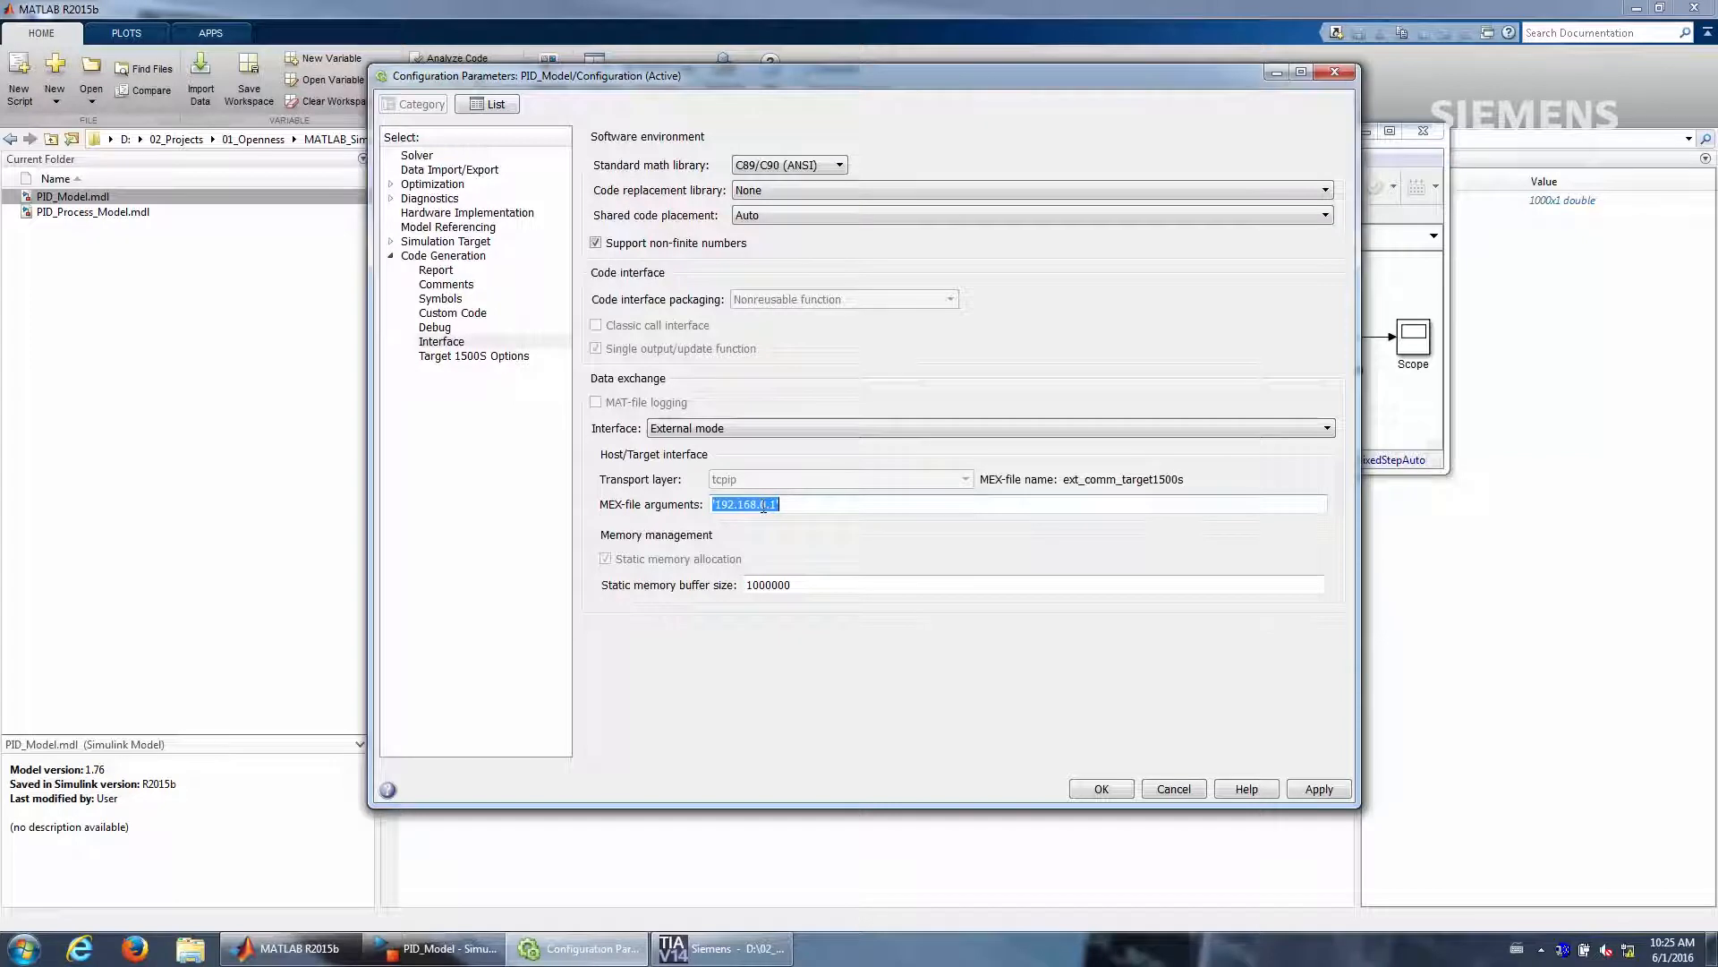
left_click(769, 504)
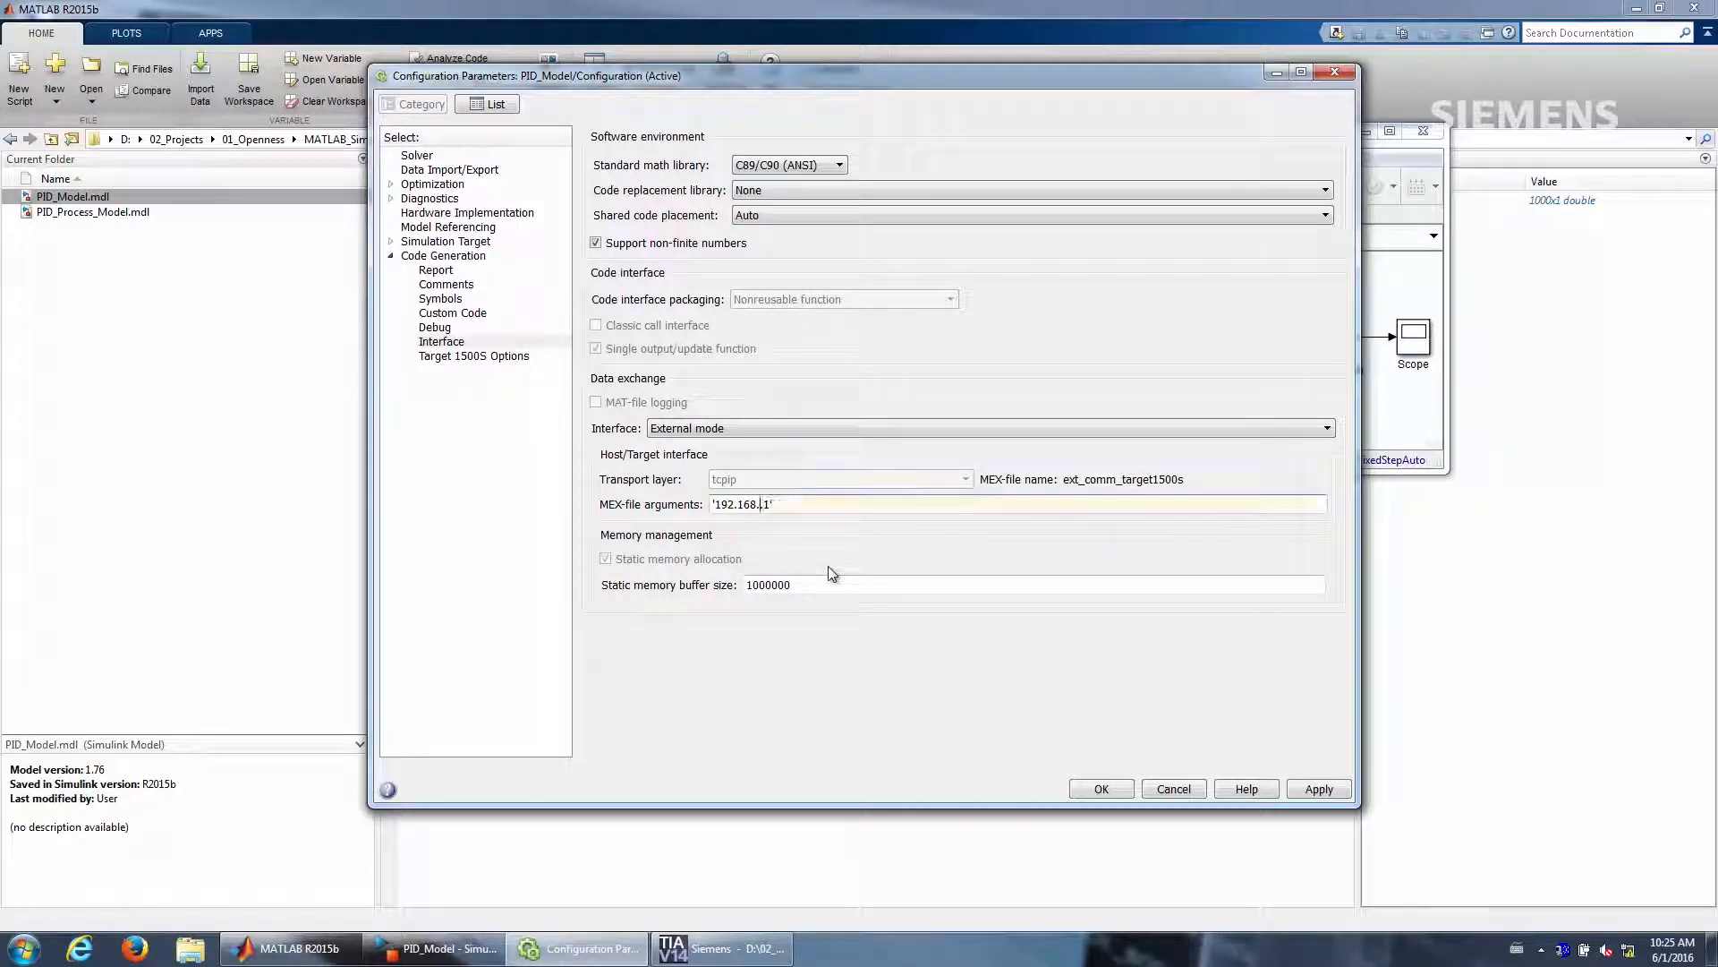
key("BackSpace")
type("101.1")
key("Right")
type("5")
Enable Parameter access with STEP 7 in the Target 1500S options and build PID_Model
left_click(437, 358)
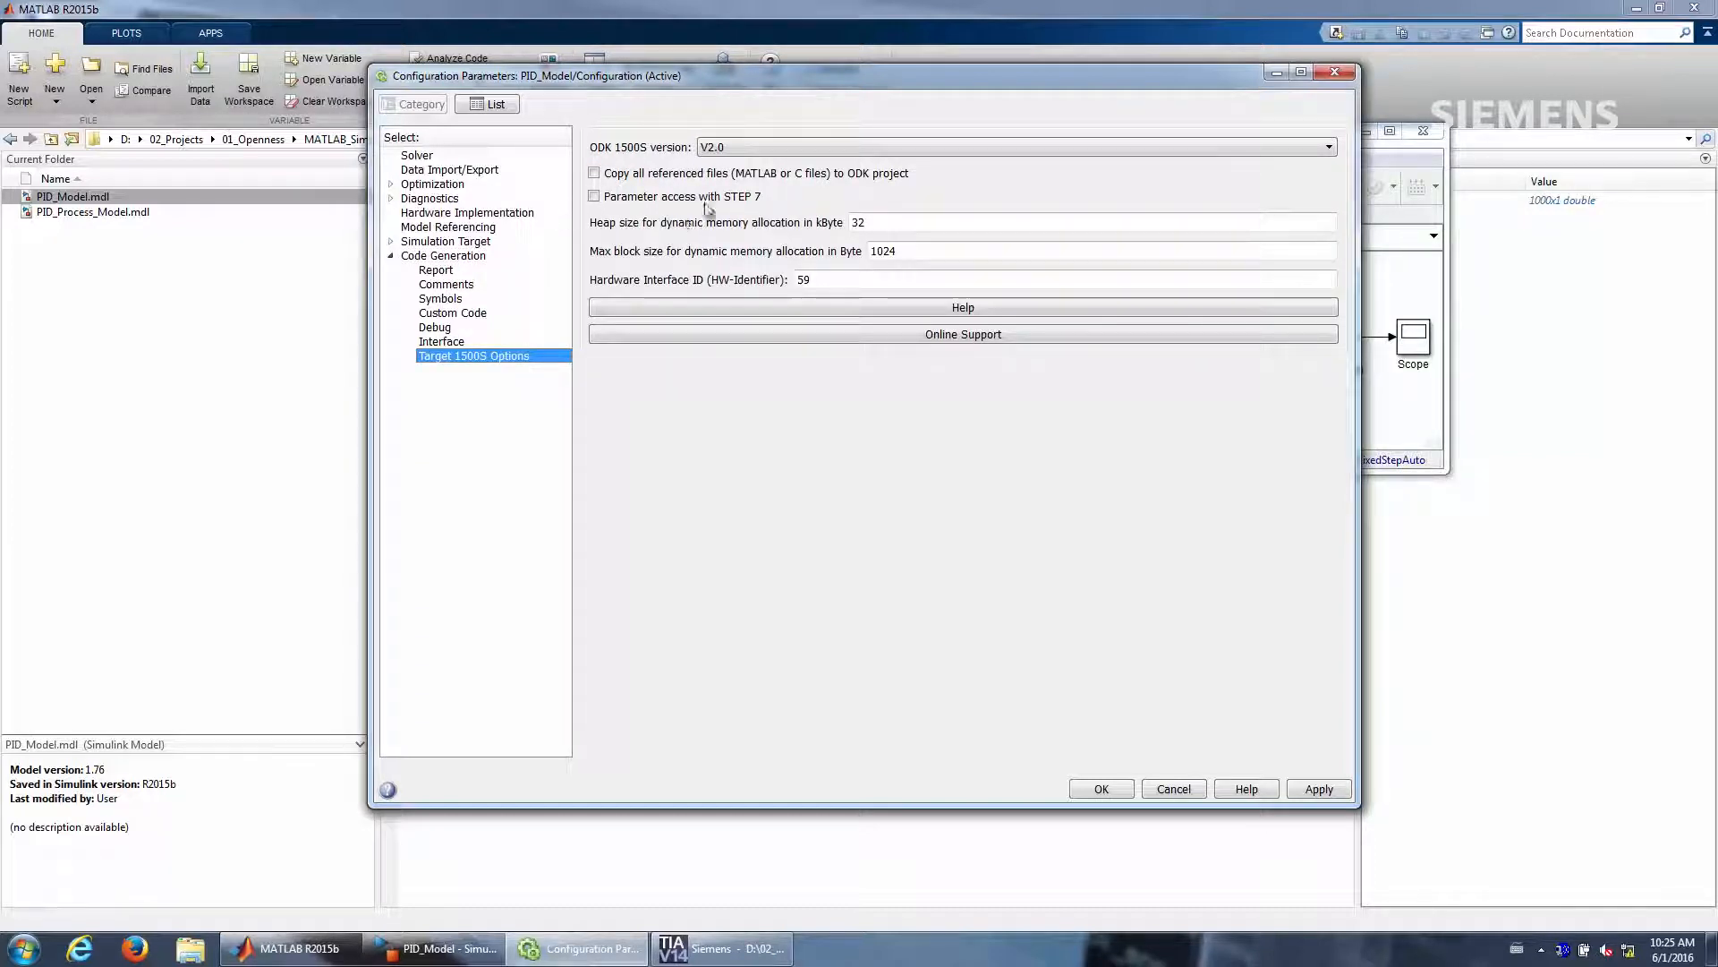
left_click(594, 196)
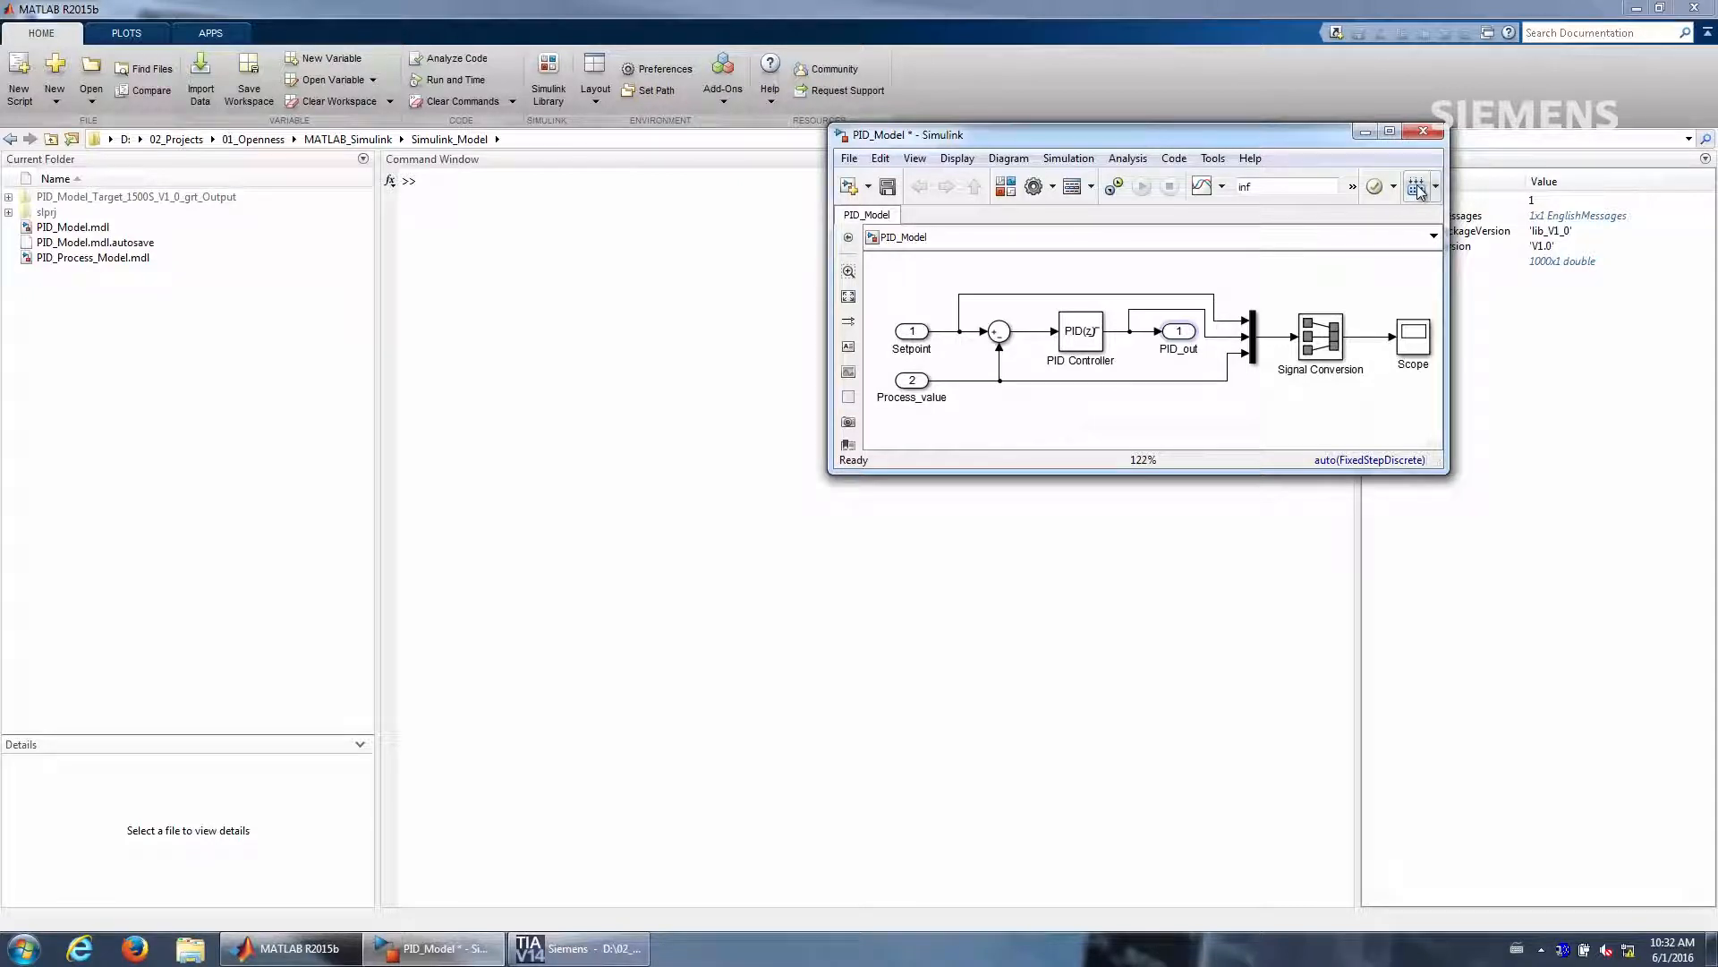
left_click(1417, 188)
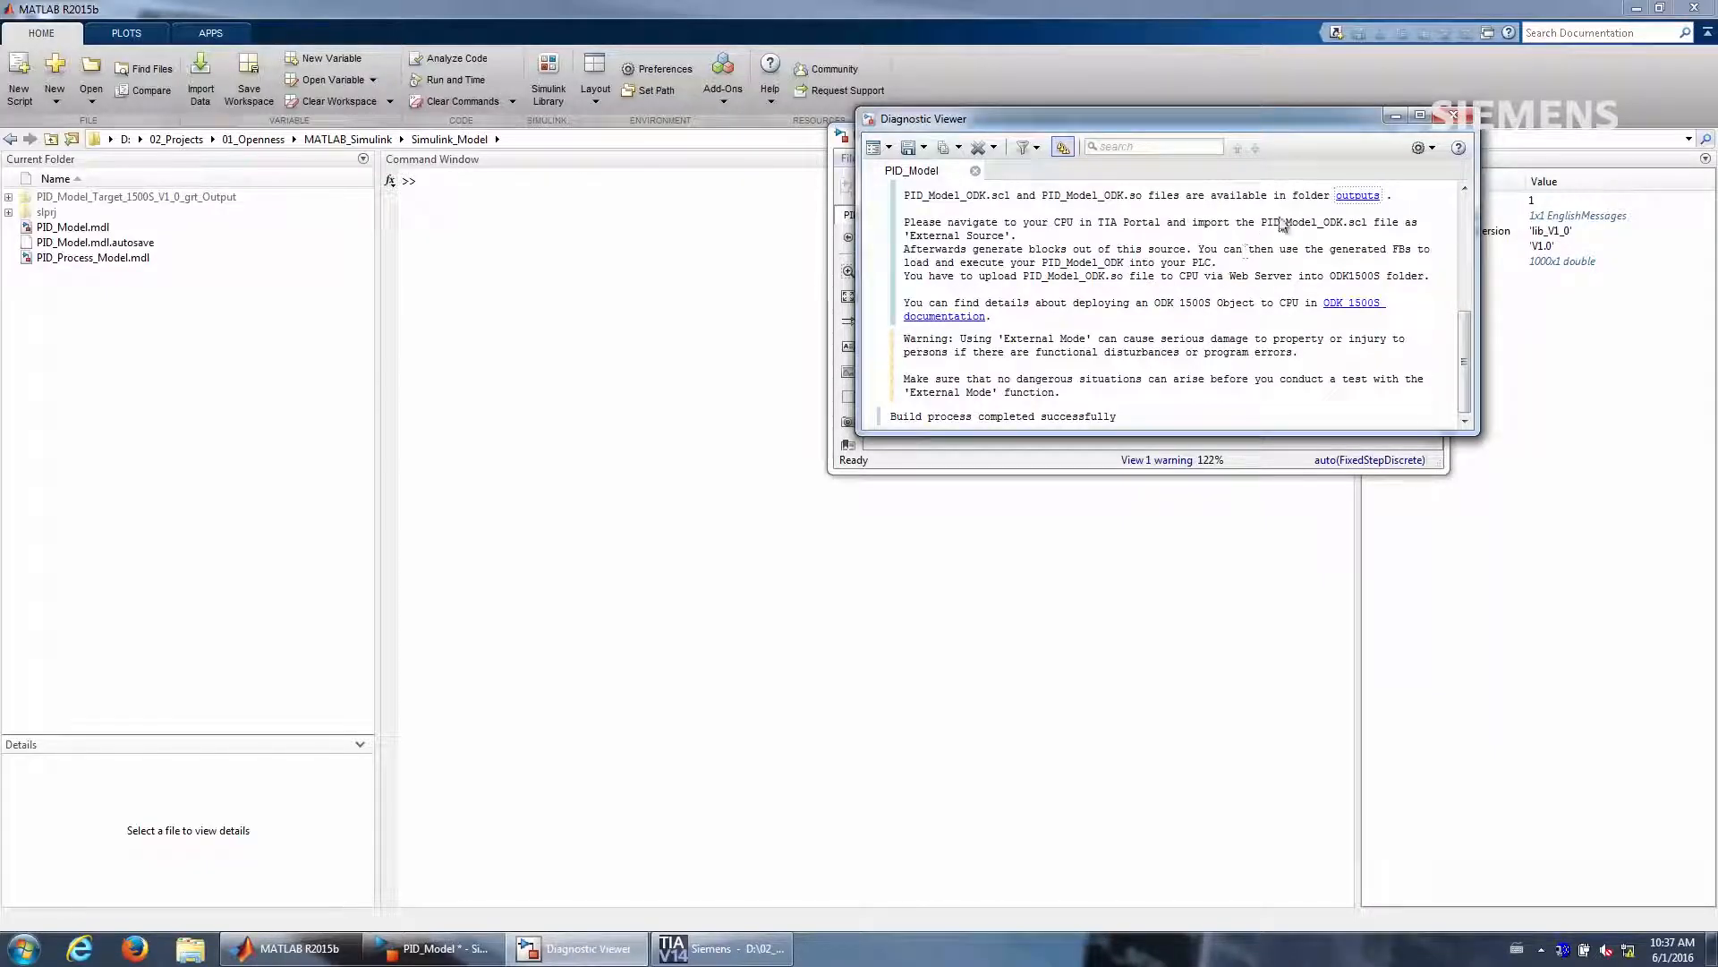
Open the build's outputs folder and inspect the generated PID_Model_ODK.scl and PID_Model_ODK.so files
left_click(1360, 196)
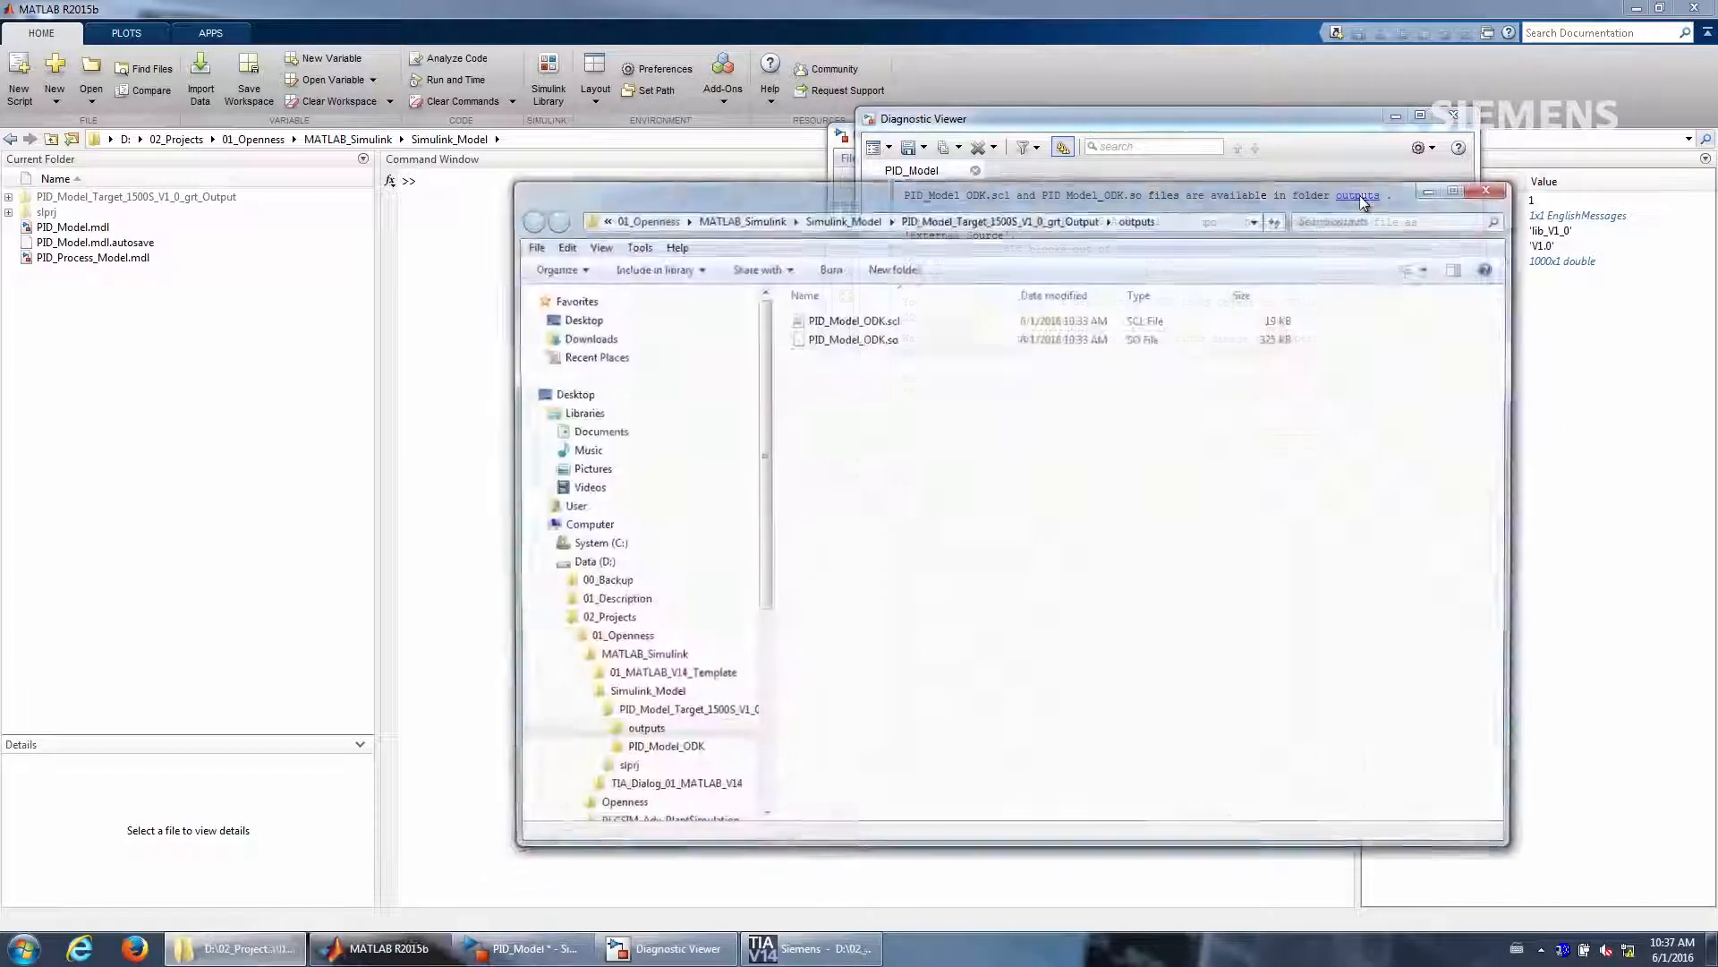
left_click(929, 319)
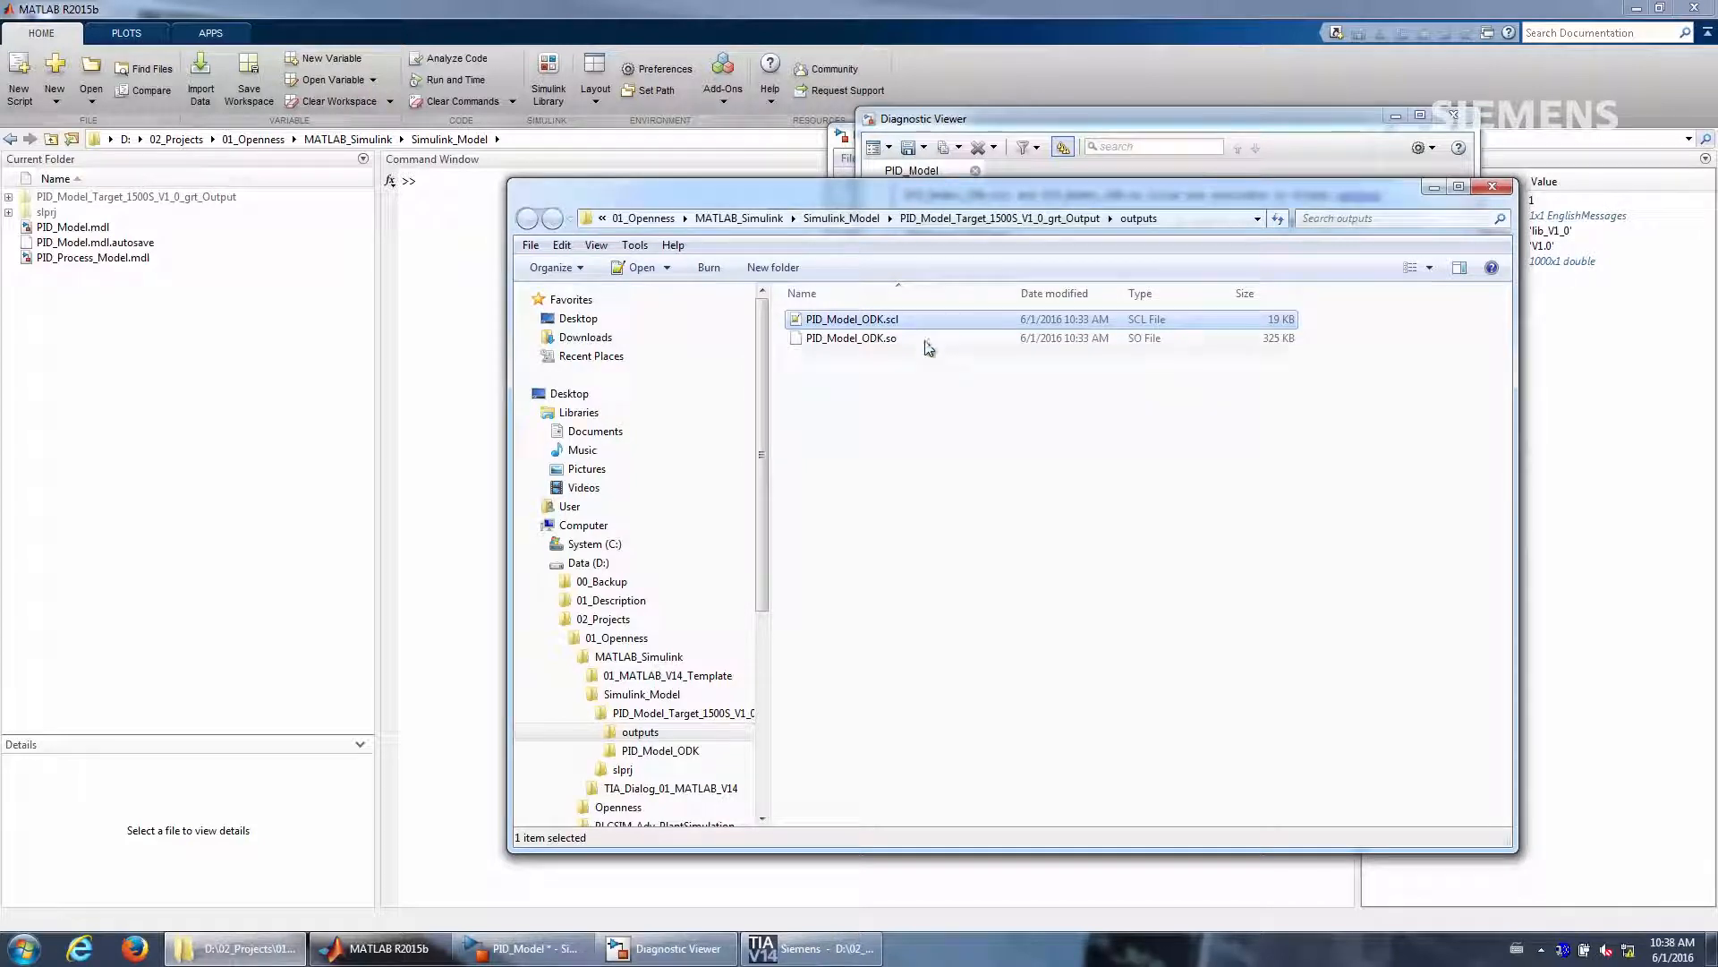
left_click(925, 340)
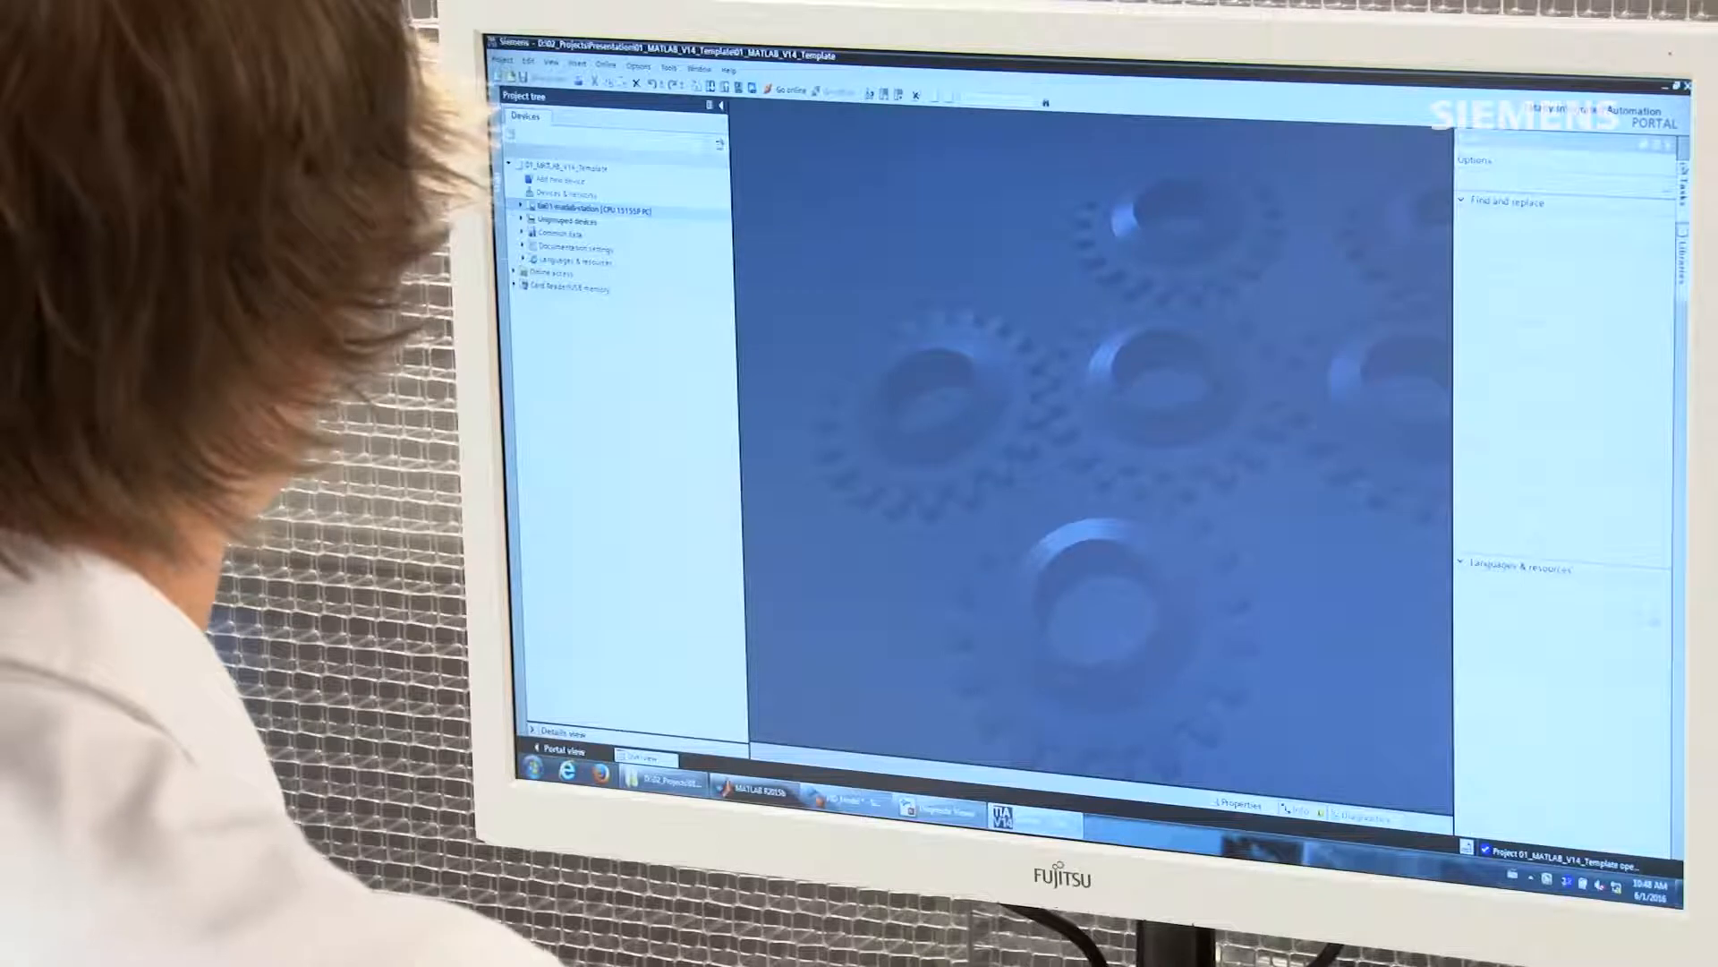
In TIA Portal, open the device configuration of tia01-matlab-station and examine its CPU 1505SP and WinCC RT Adv modules
left_click(521, 207)
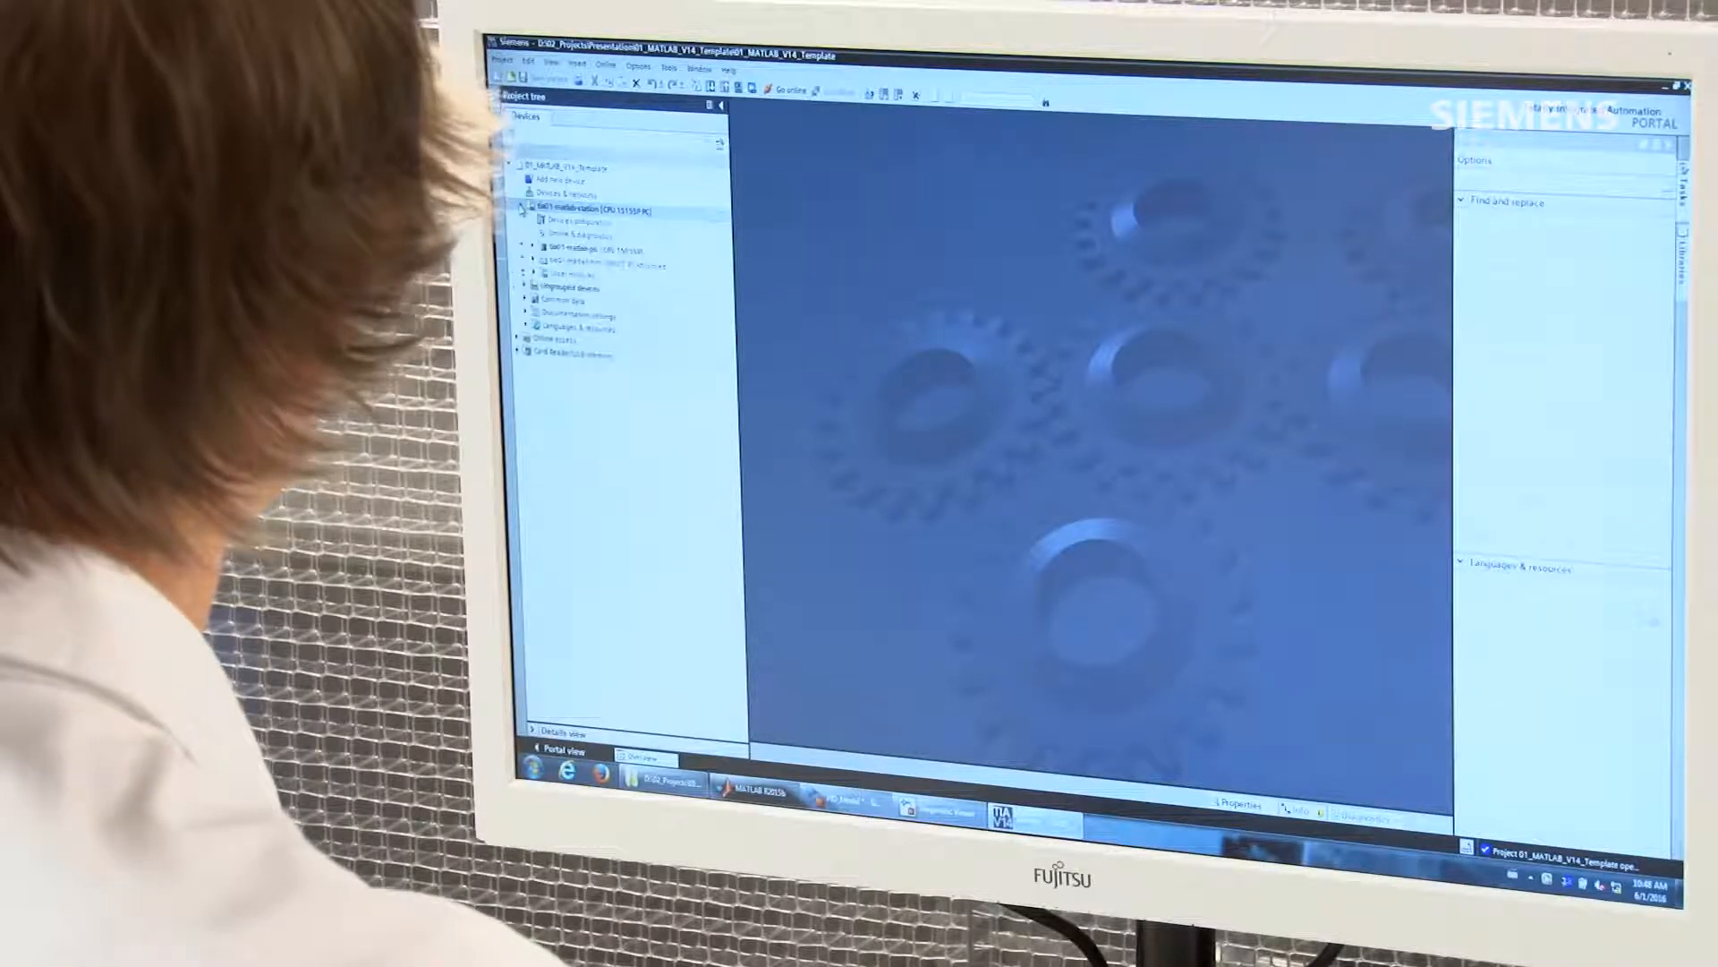
double_click(573, 221)
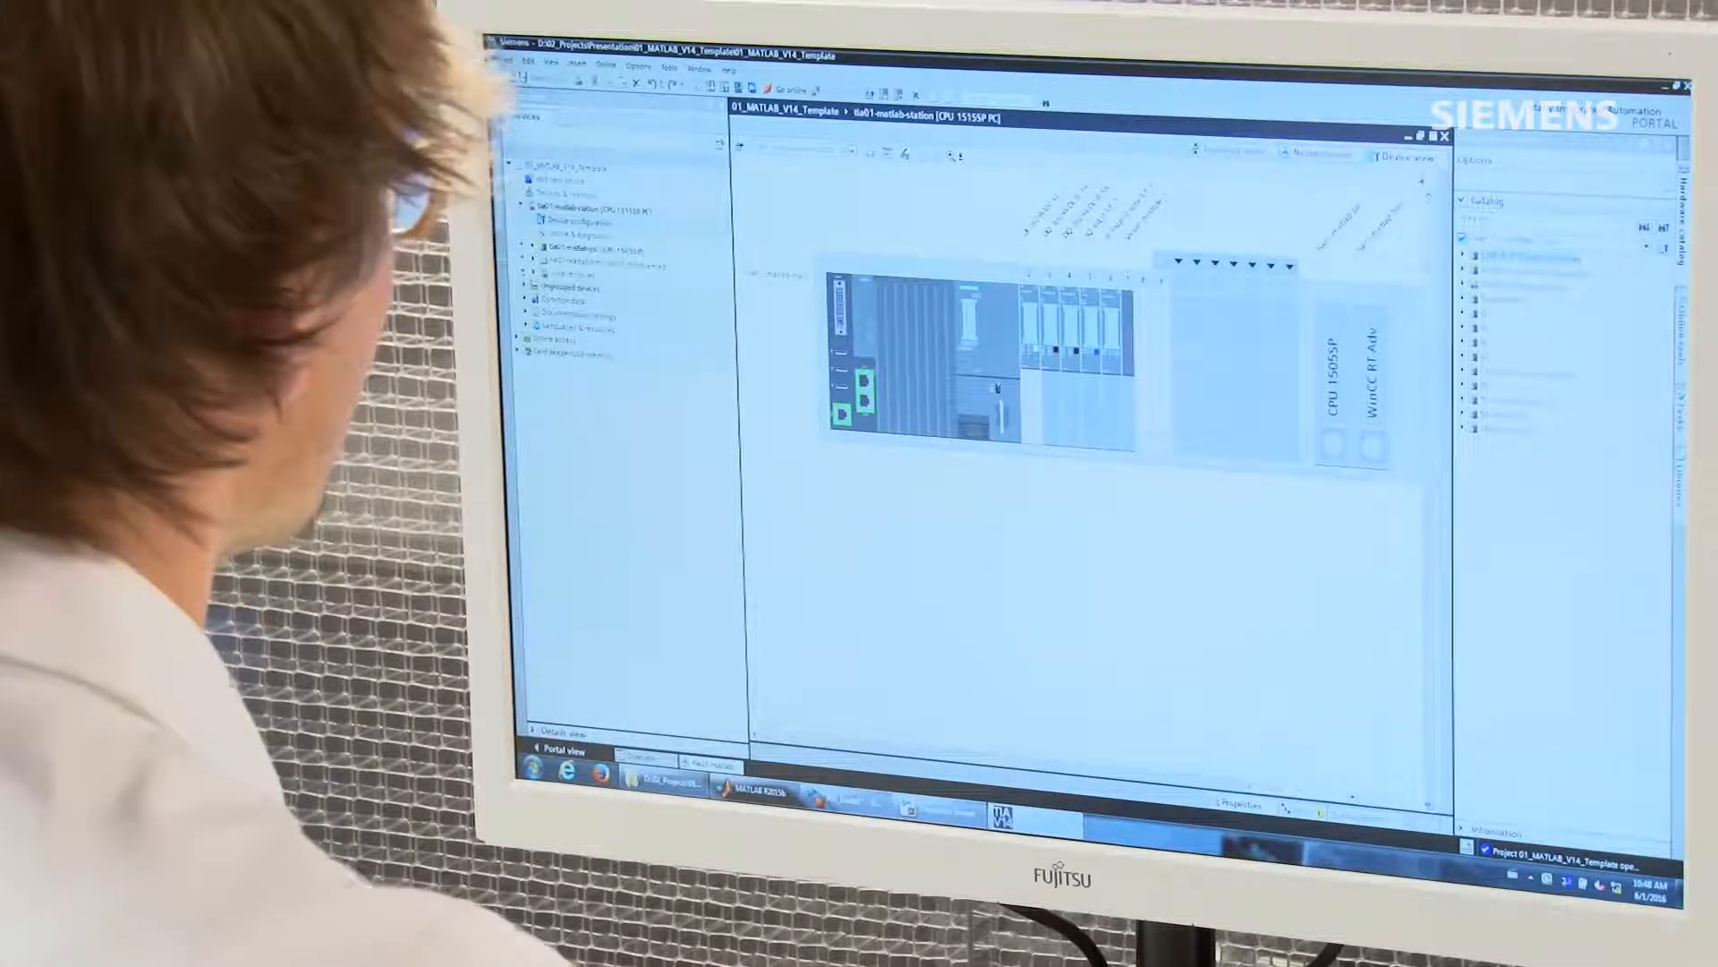
left_click(1349, 406)
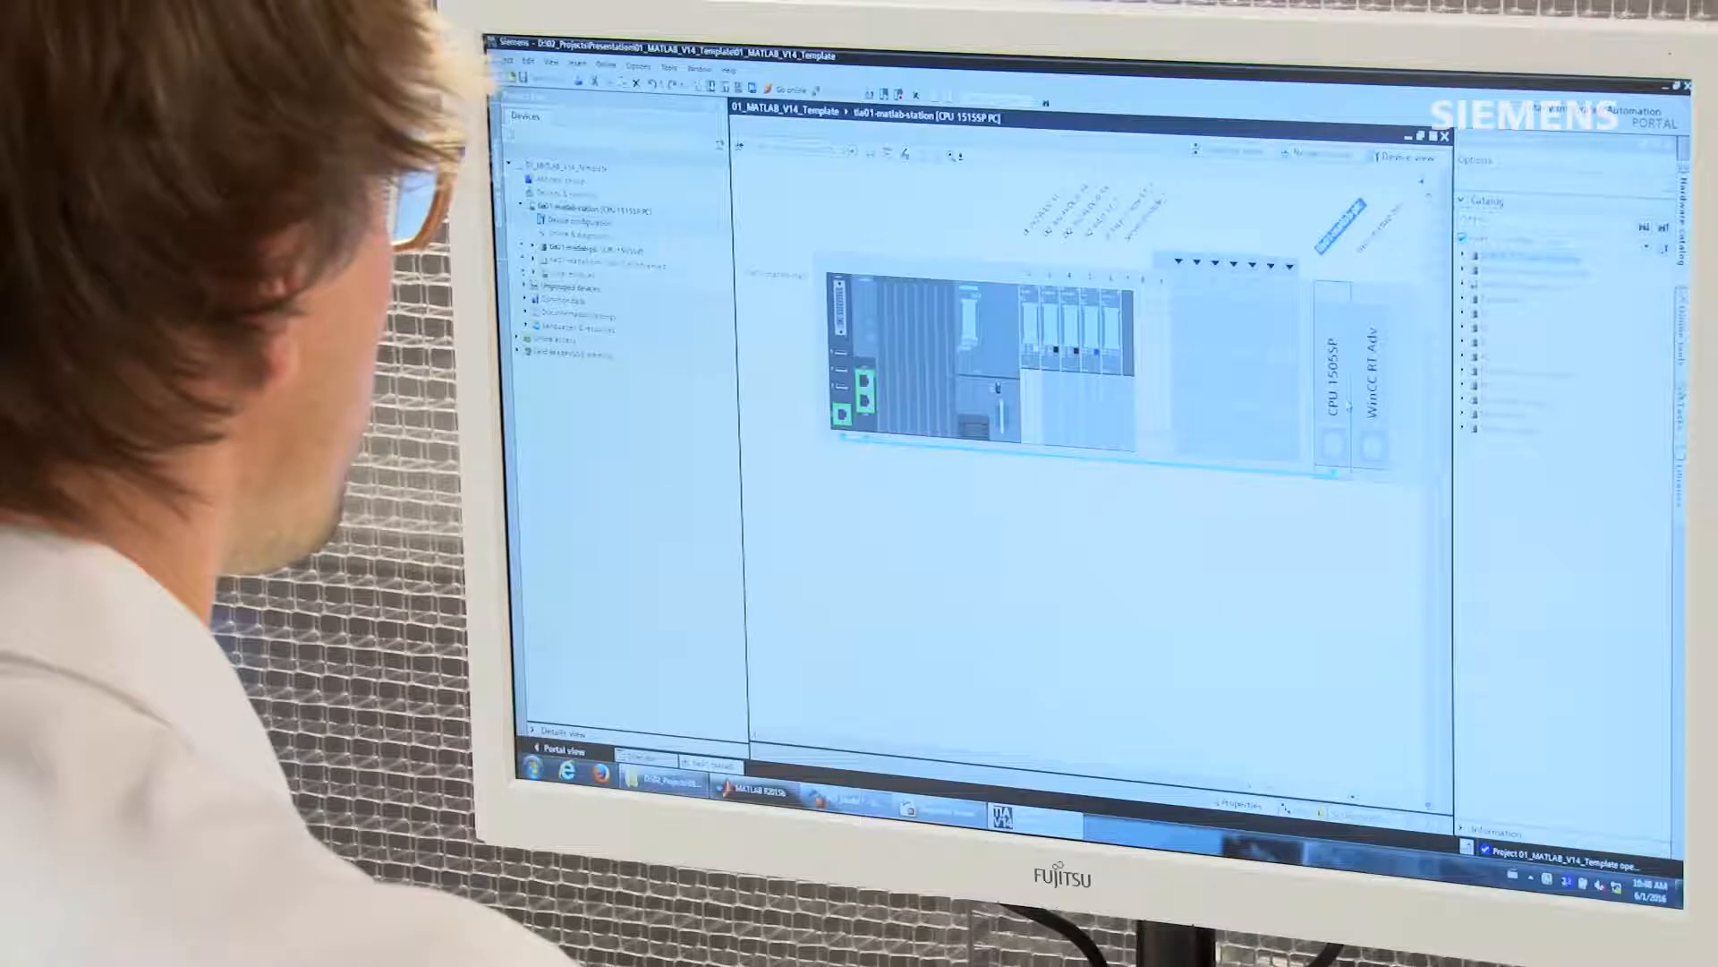
left_click(1374, 409)
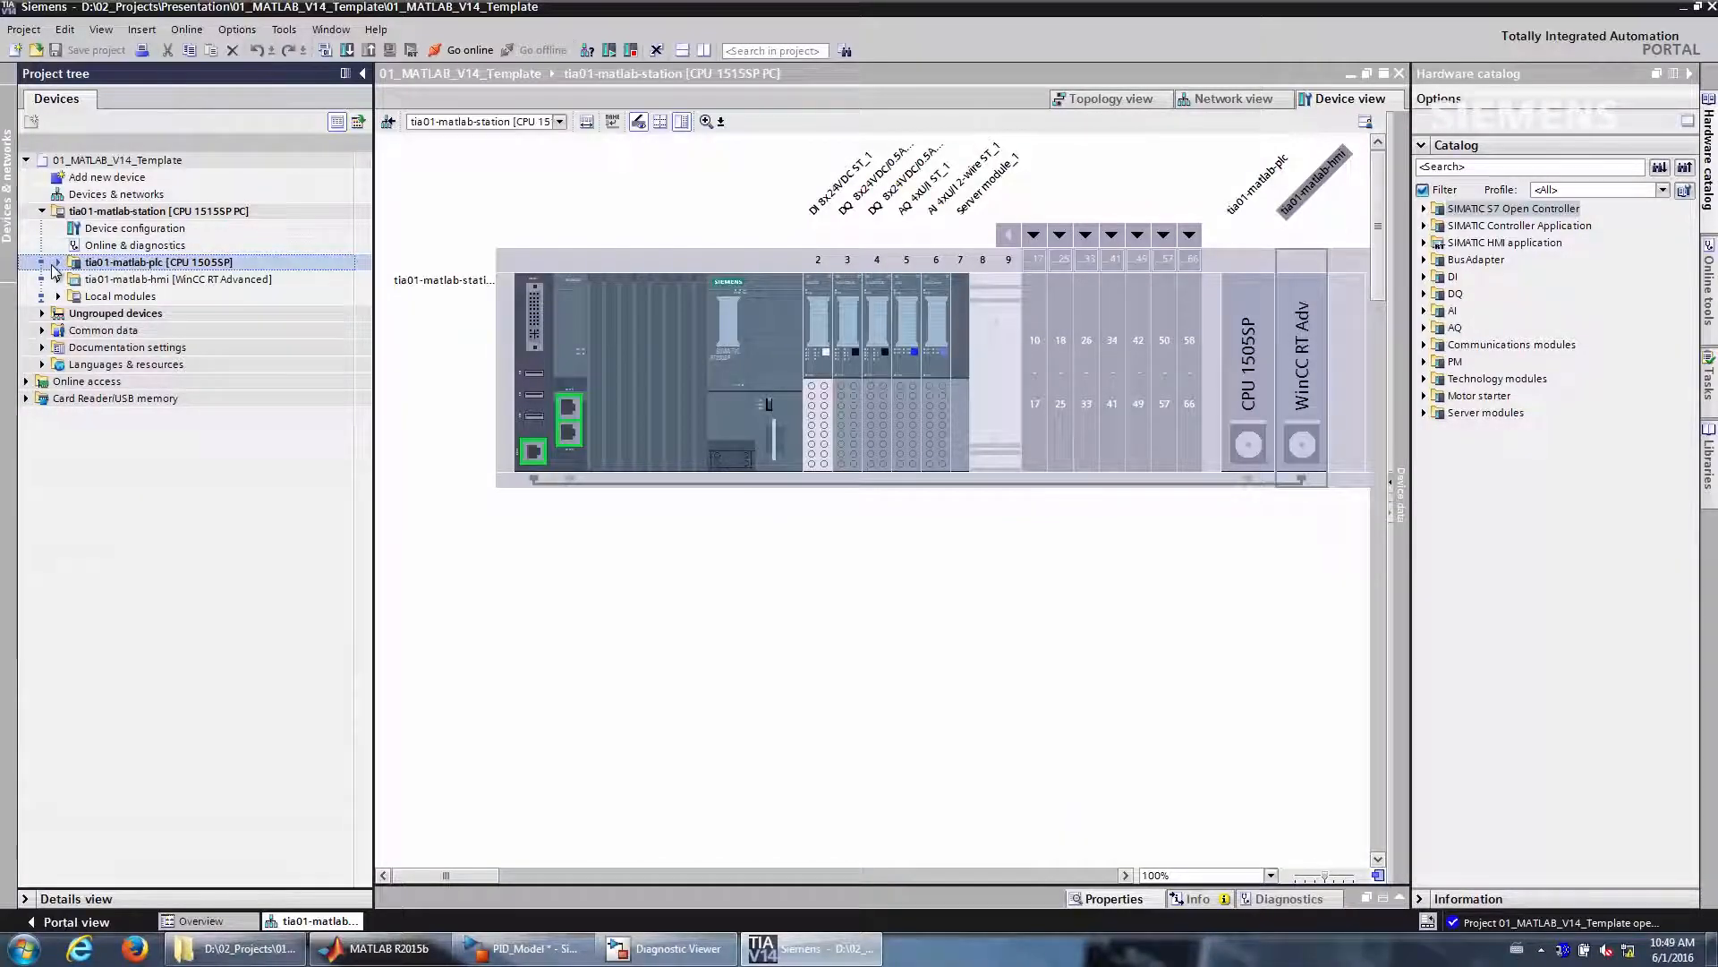
Add PID_Model_ODK.scl as a new external source file to the tia01-matlab-plc controller
left_click(57, 262)
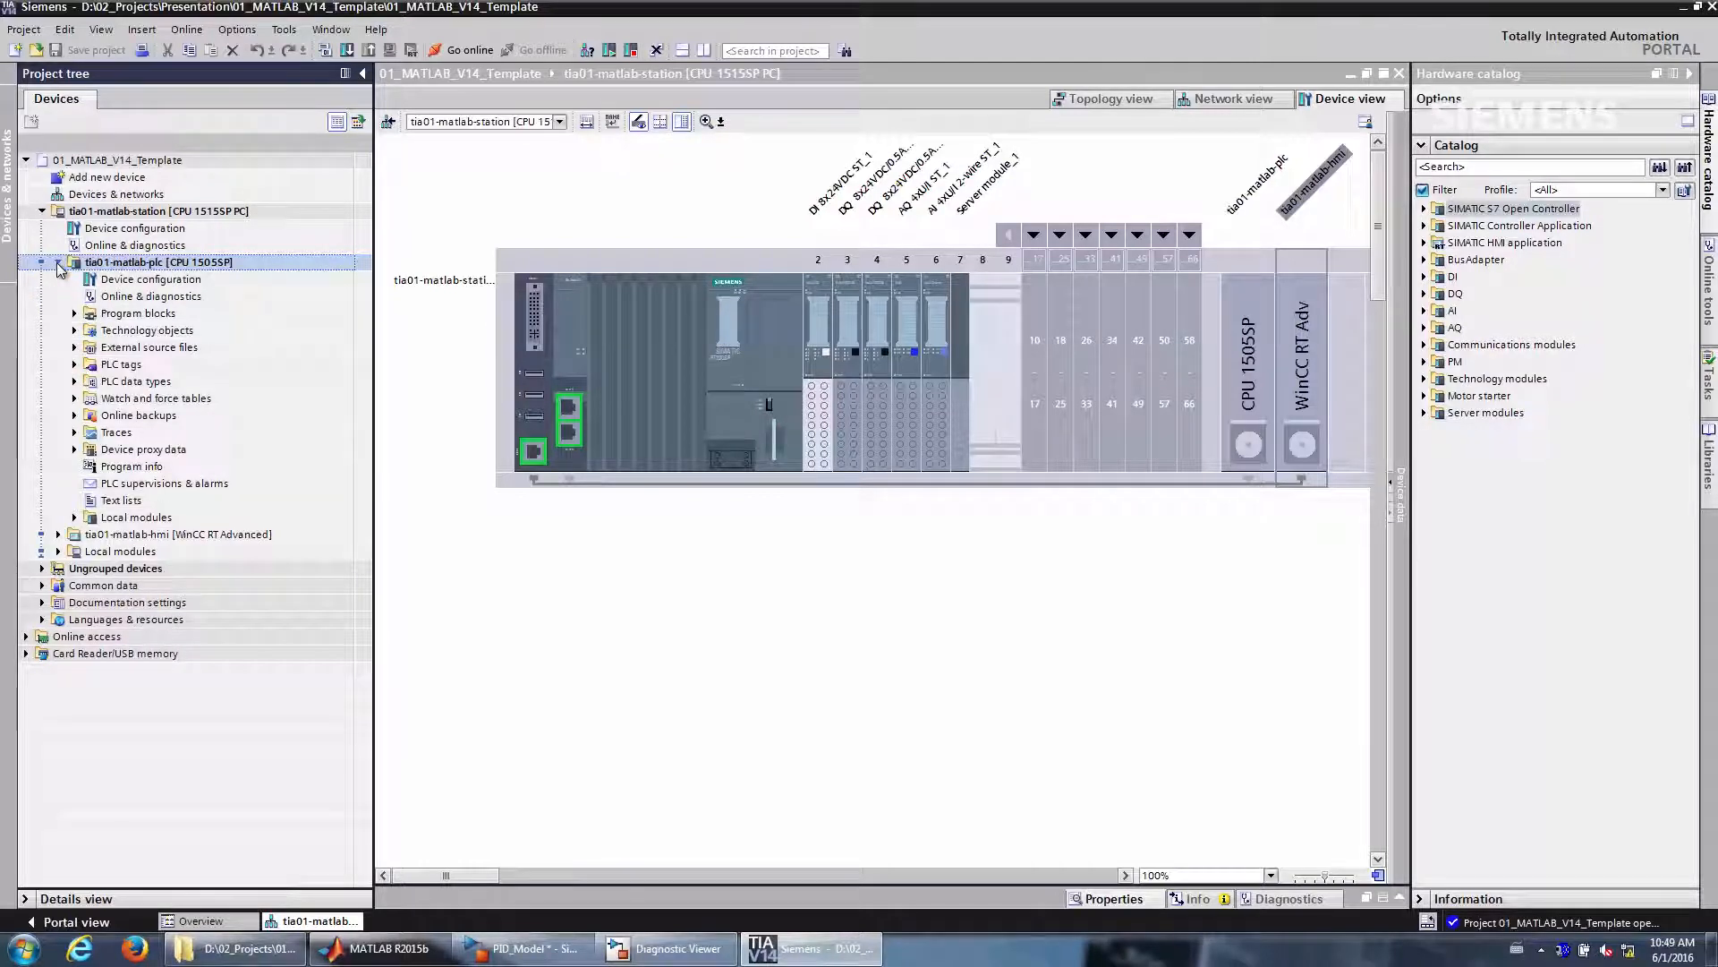
left_click(134, 349)
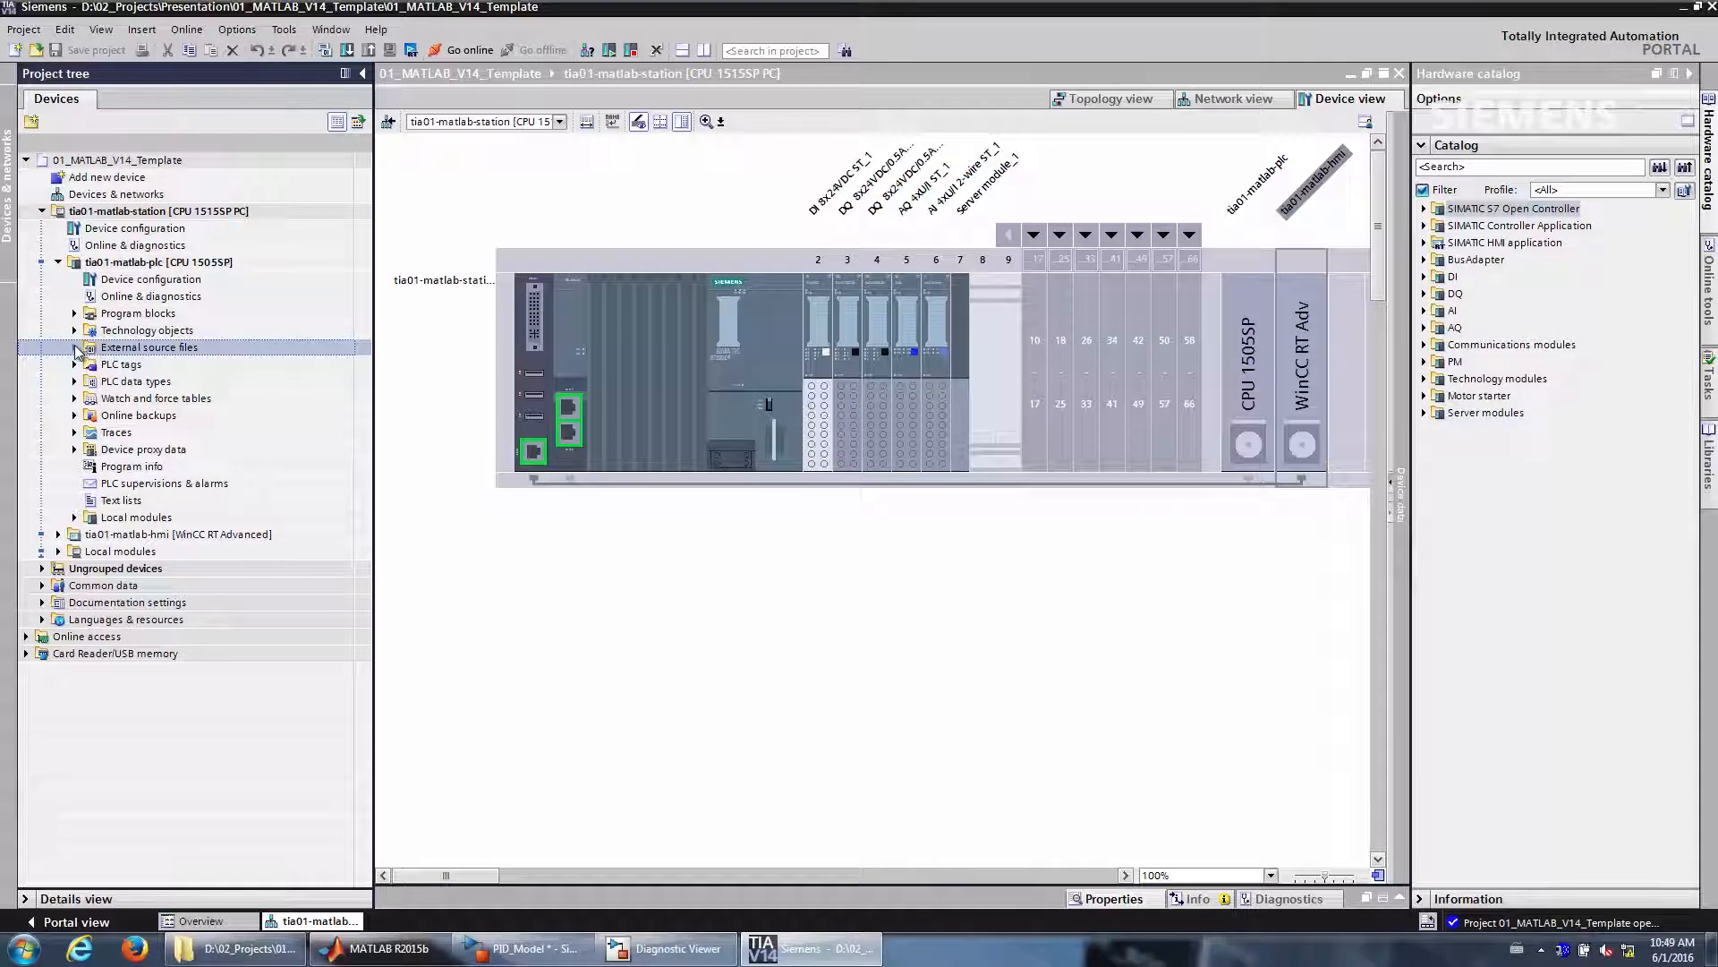
left_click(75, 348)
left_click(172, 373)
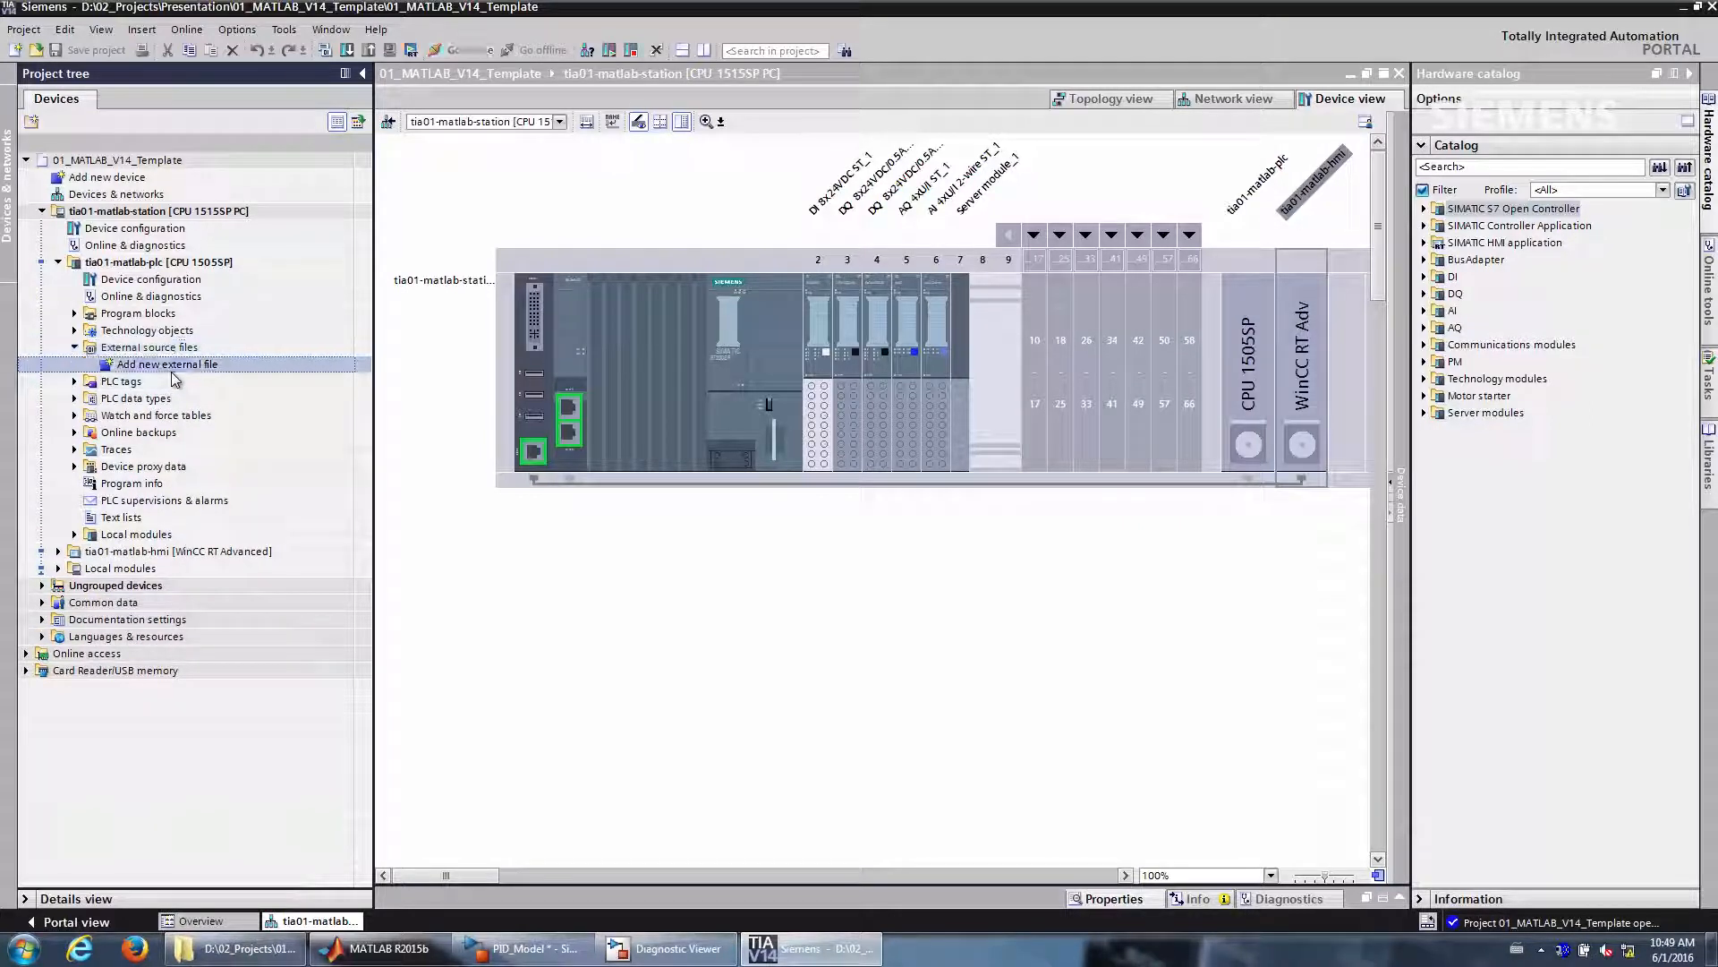
double_click(170, 373)
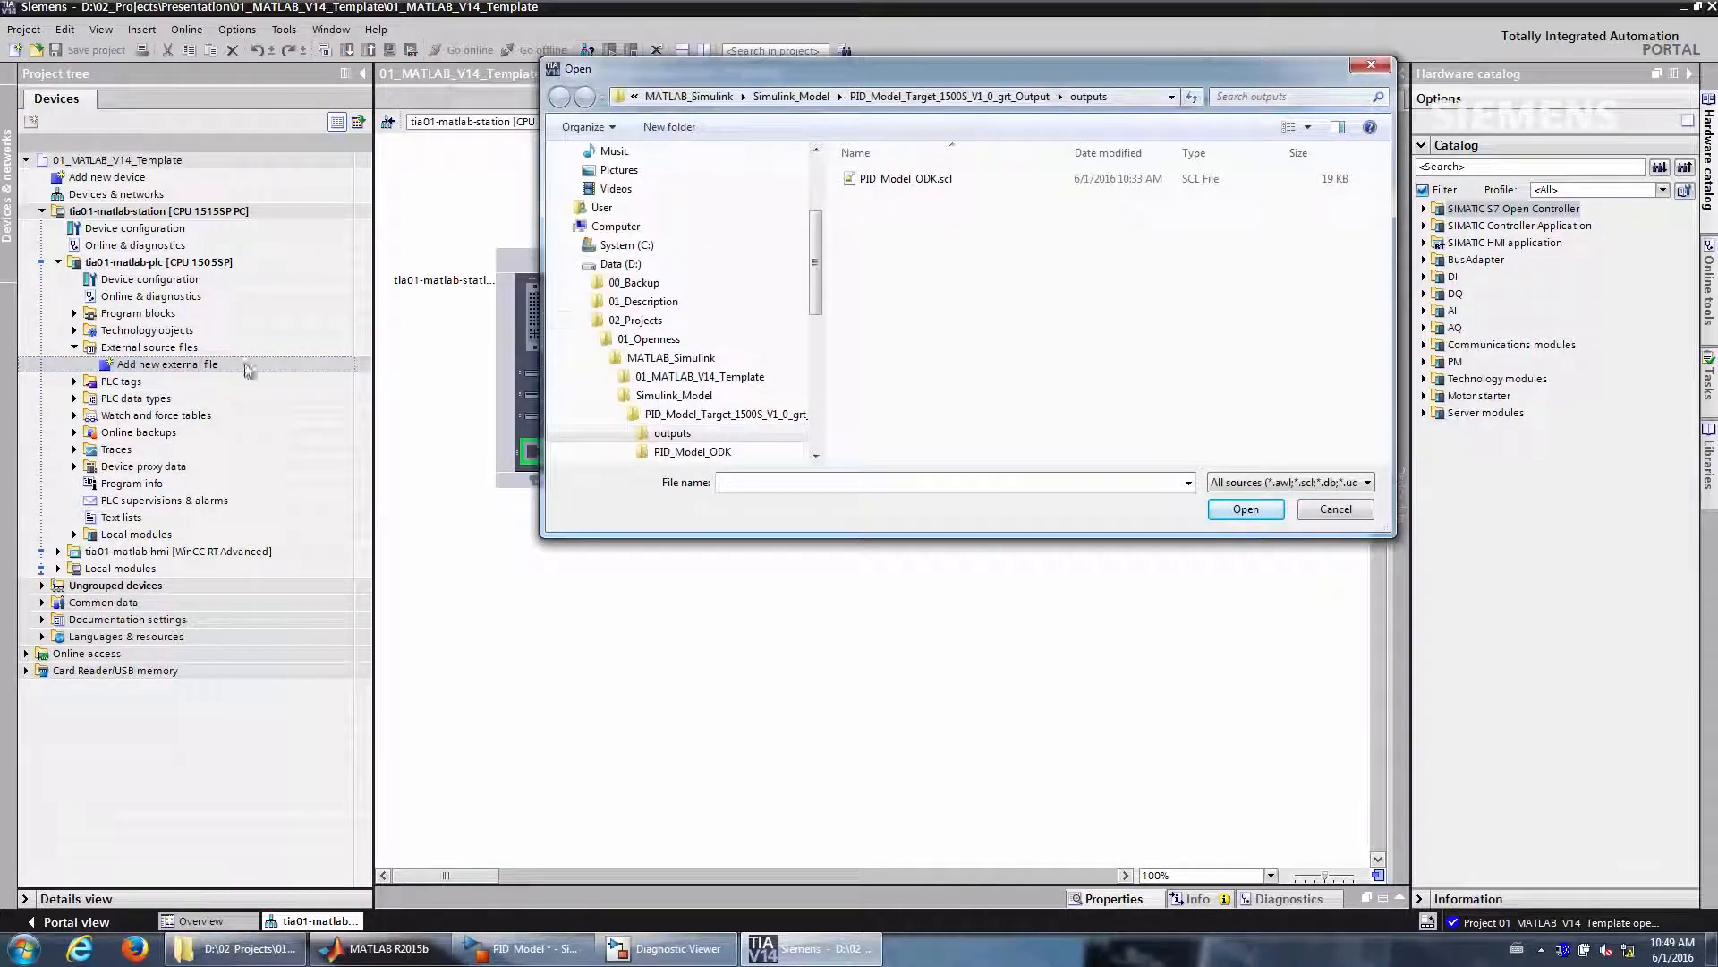
left_click(906, 180)
left_click(1246, 510)
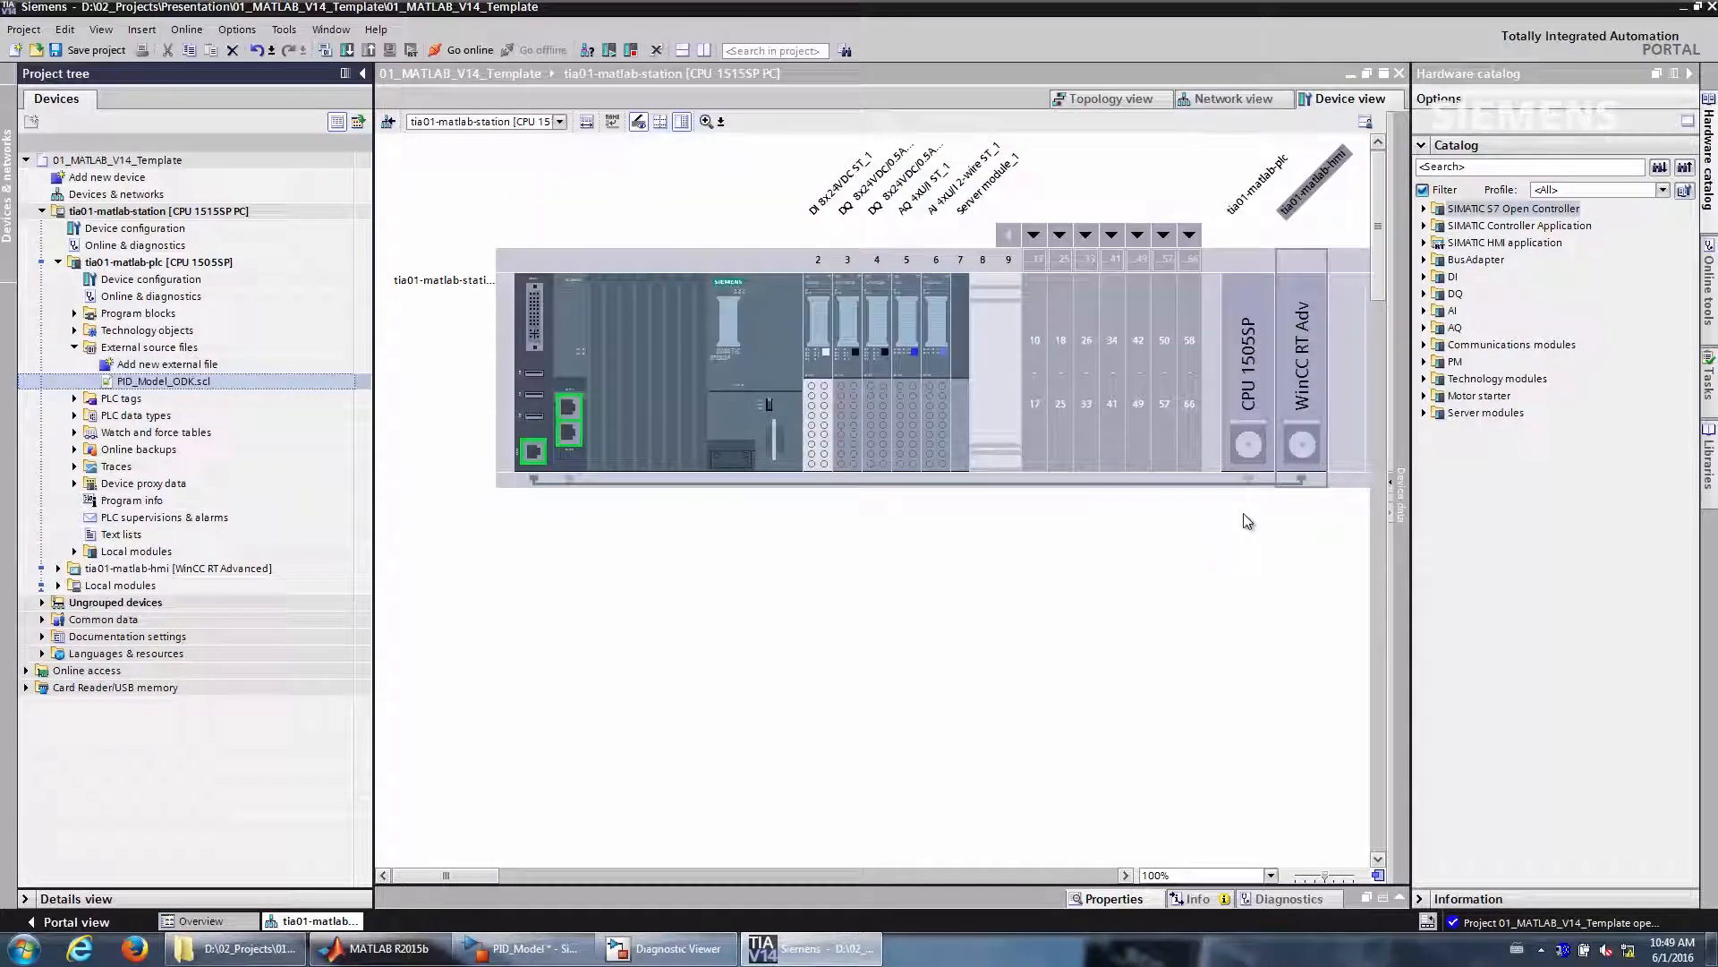
Generate program blocks from the PID_Model_ODK.scl source, allowing existing blocks to be overwritten
right_click(189, 385)
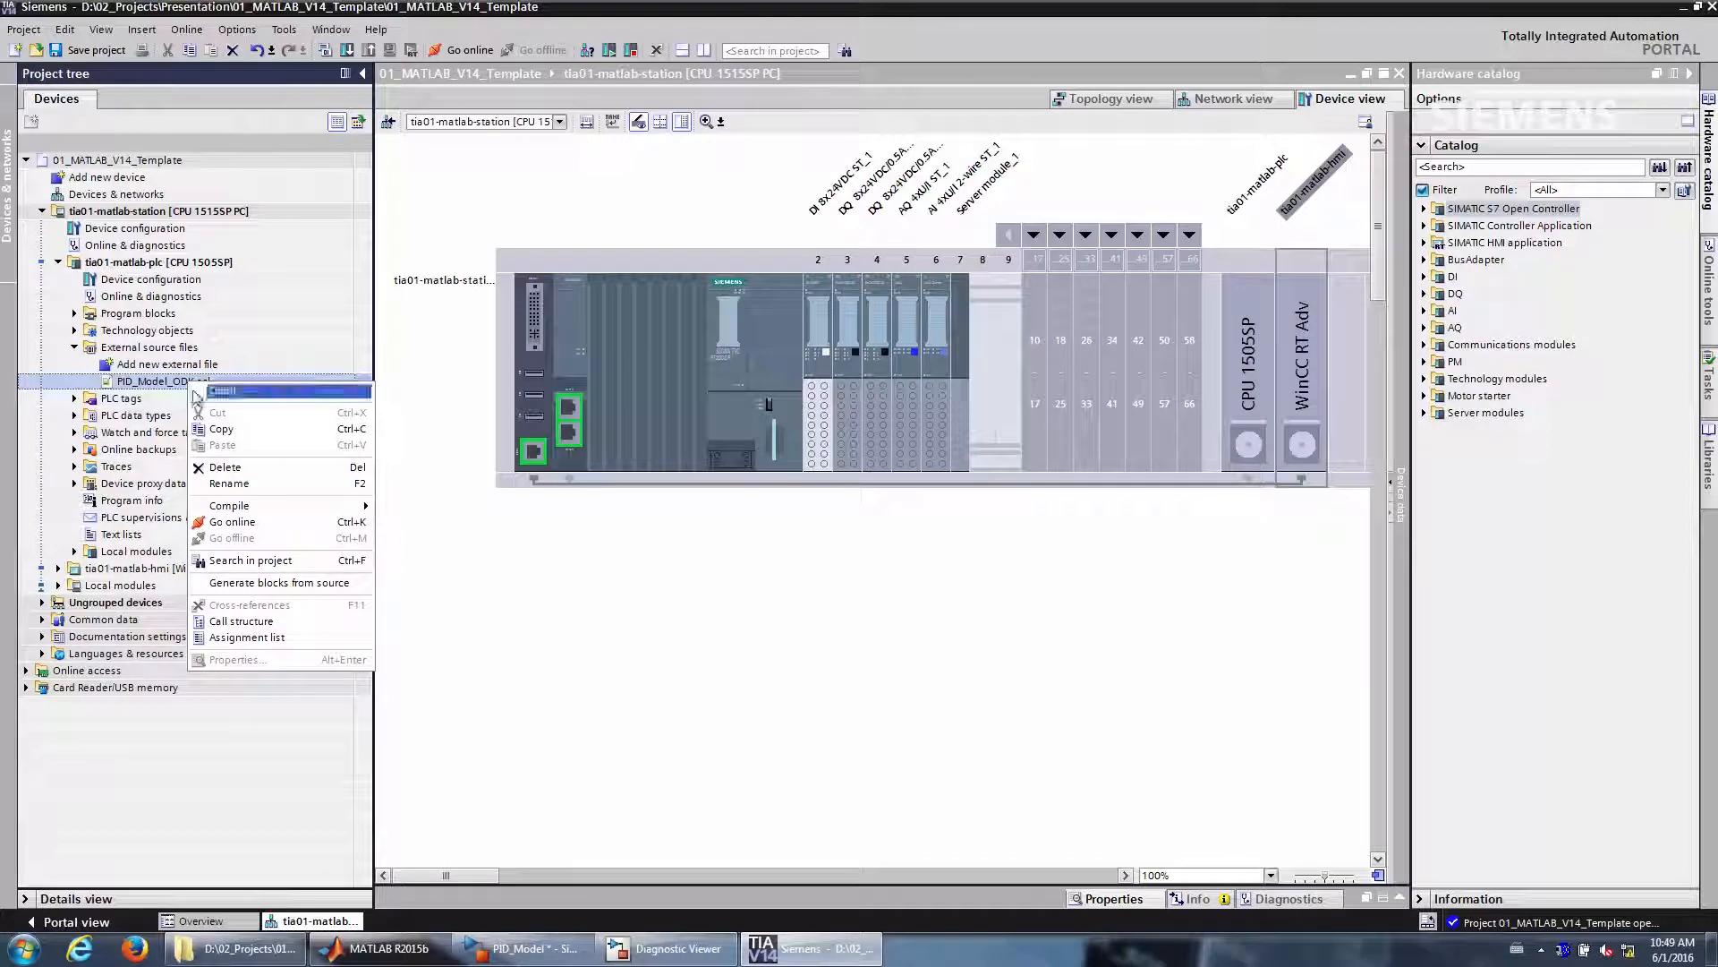
left_click(285, 583)
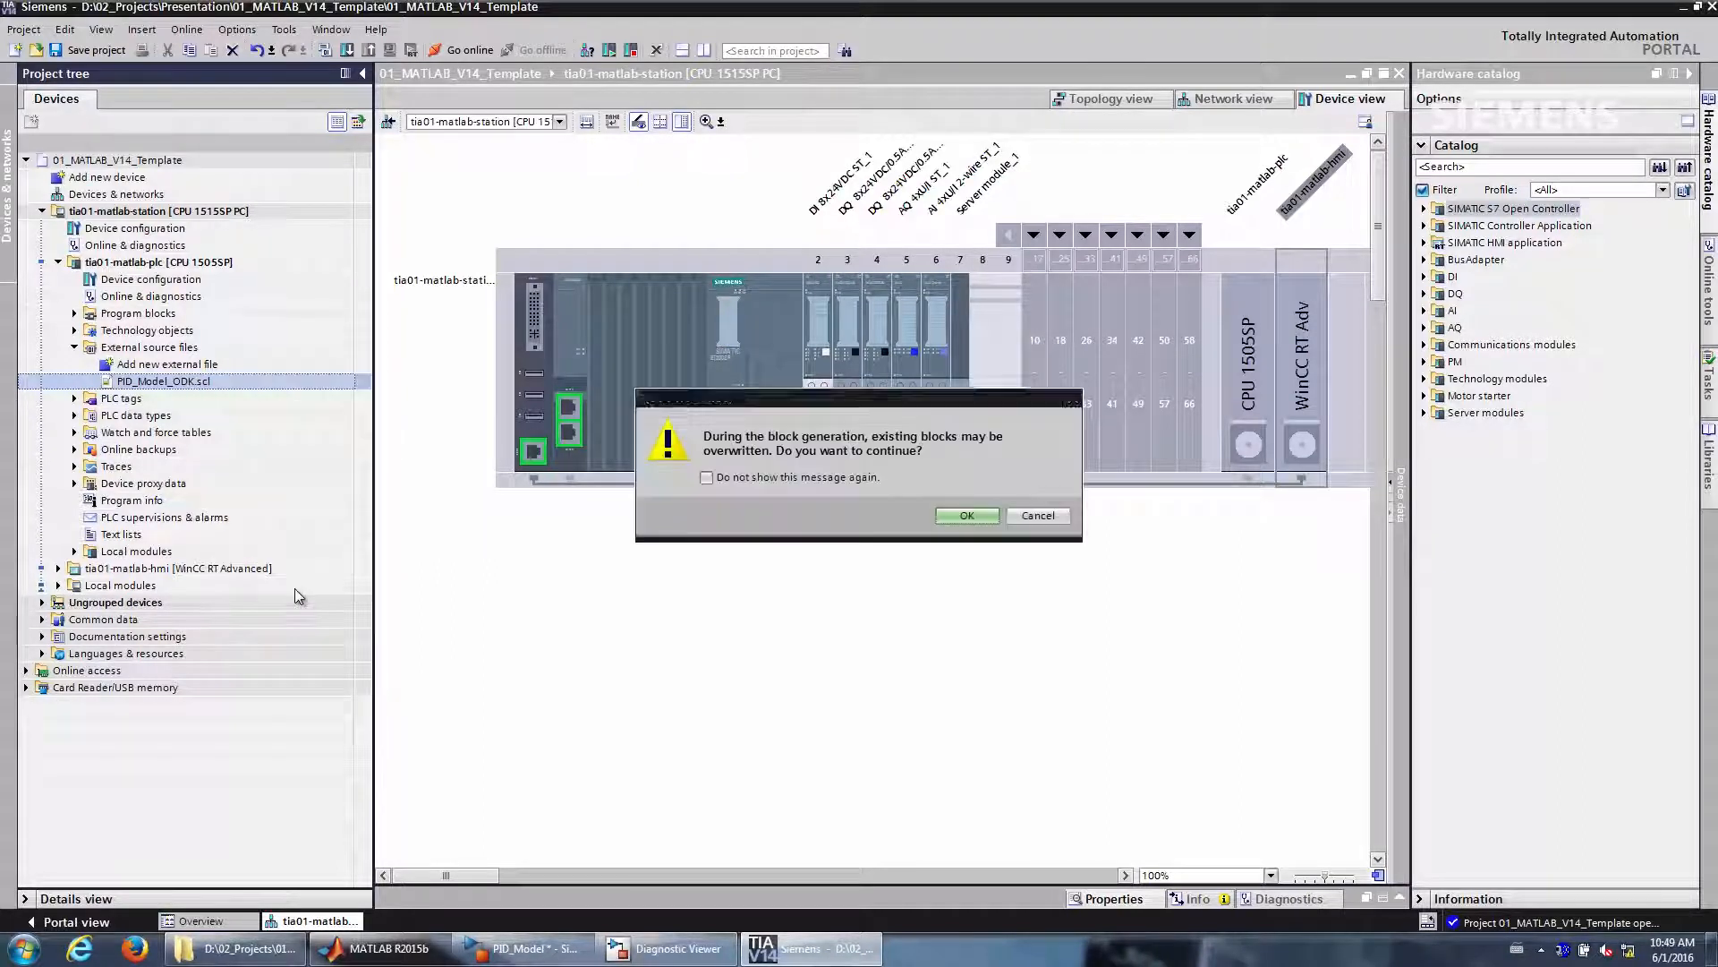
left_click(968, 518)
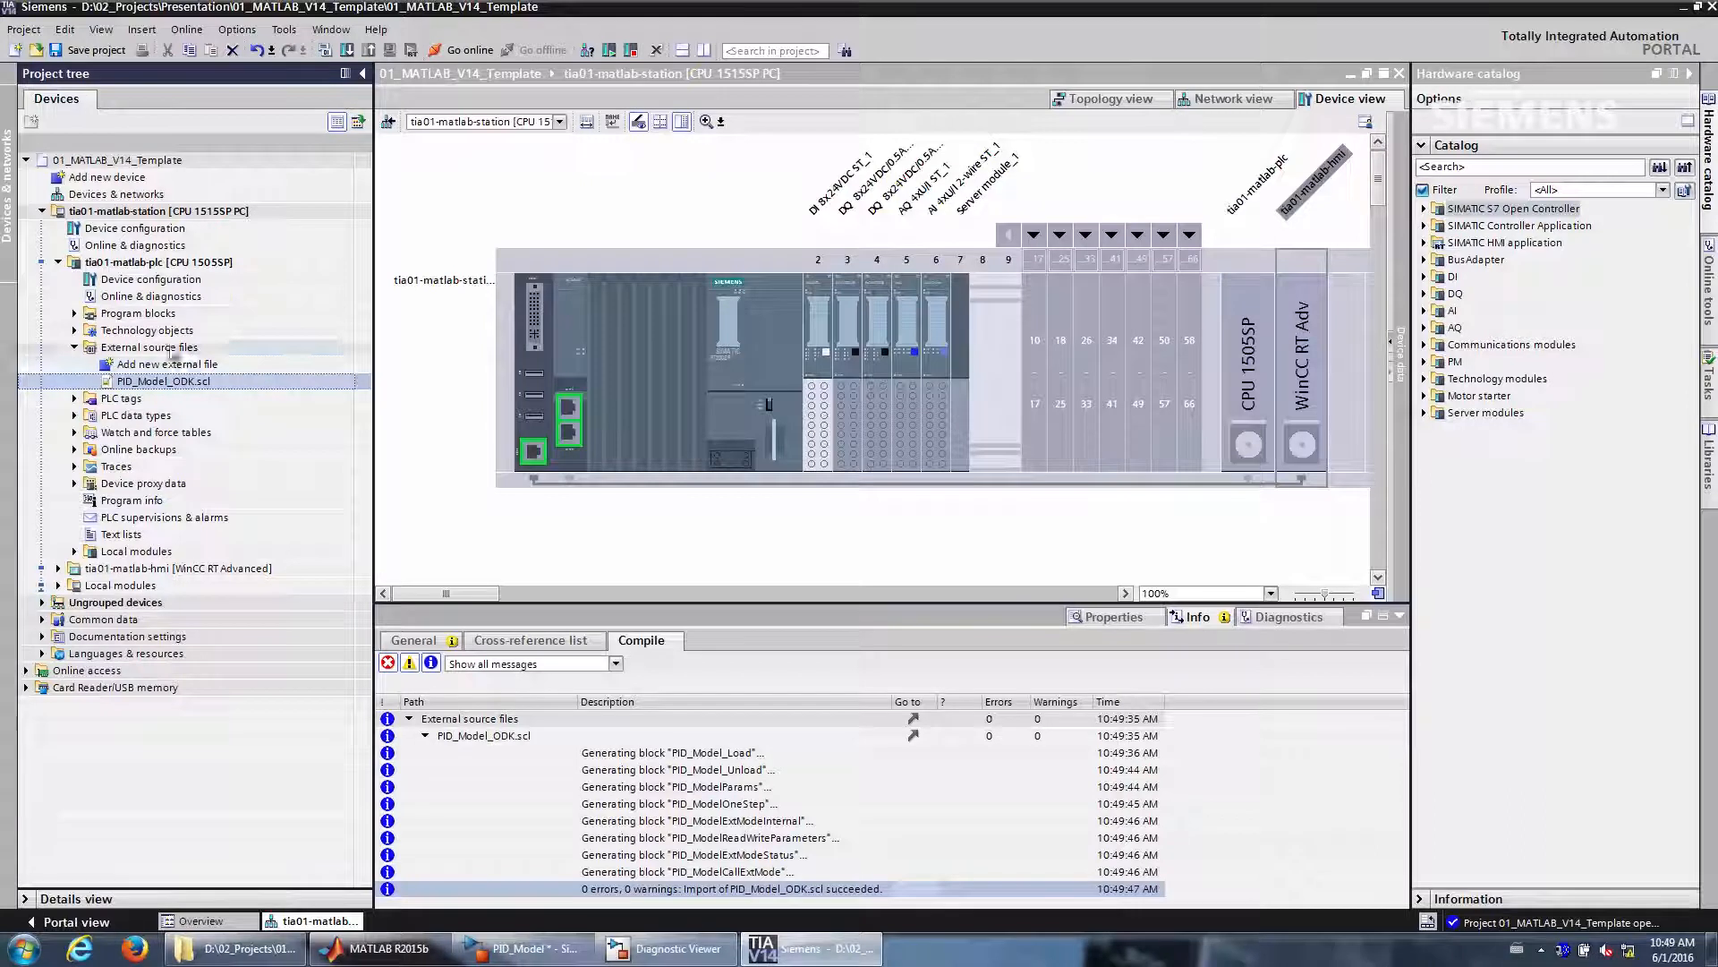
Expand the controller's program blocks and their MATLAB/Simulink group to examine the blocks inside
left_click(51, 312)
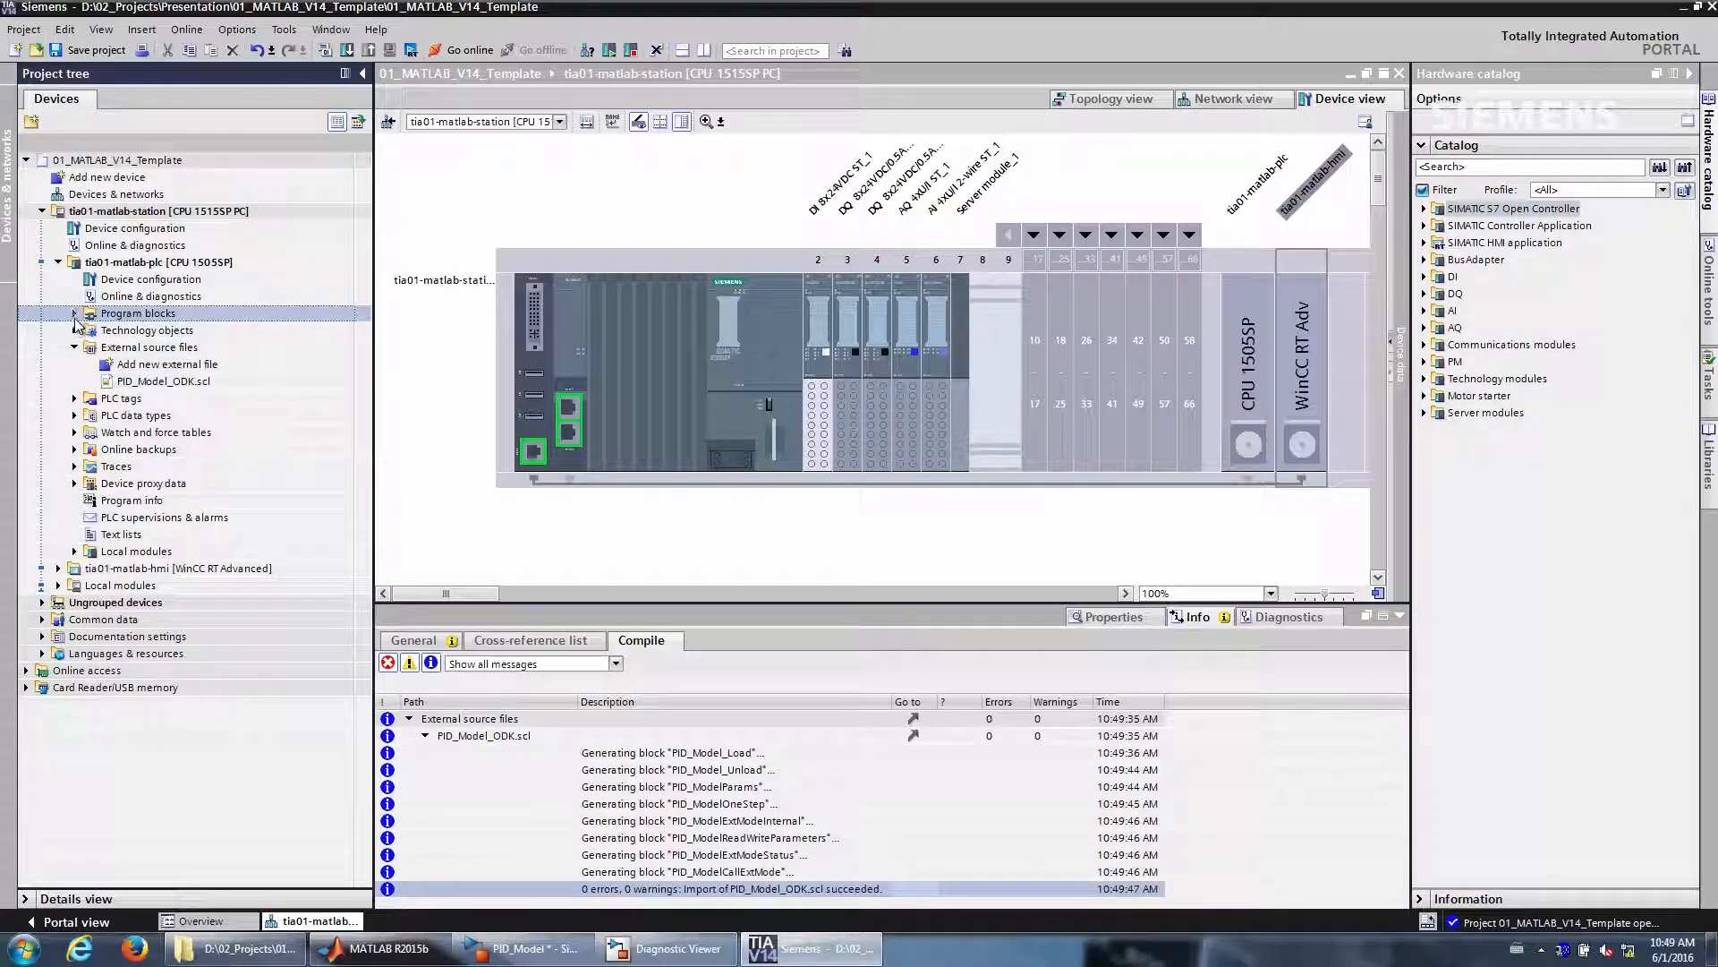
left_click(75, 313)
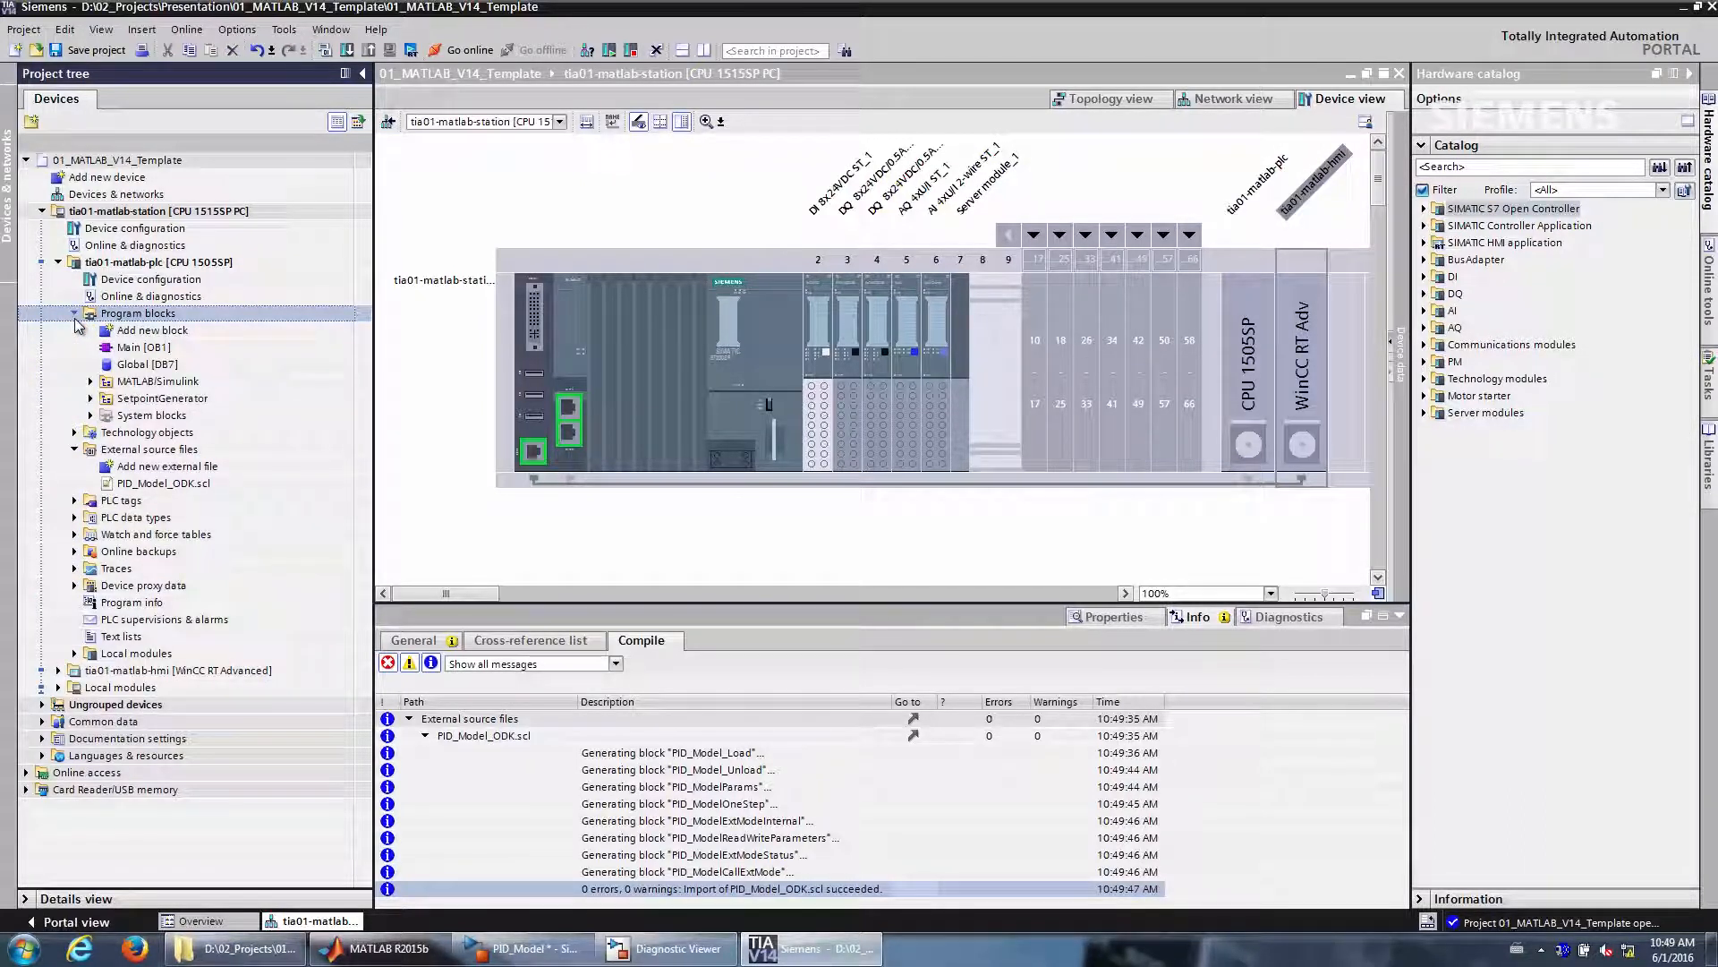
left_click(91, 381)
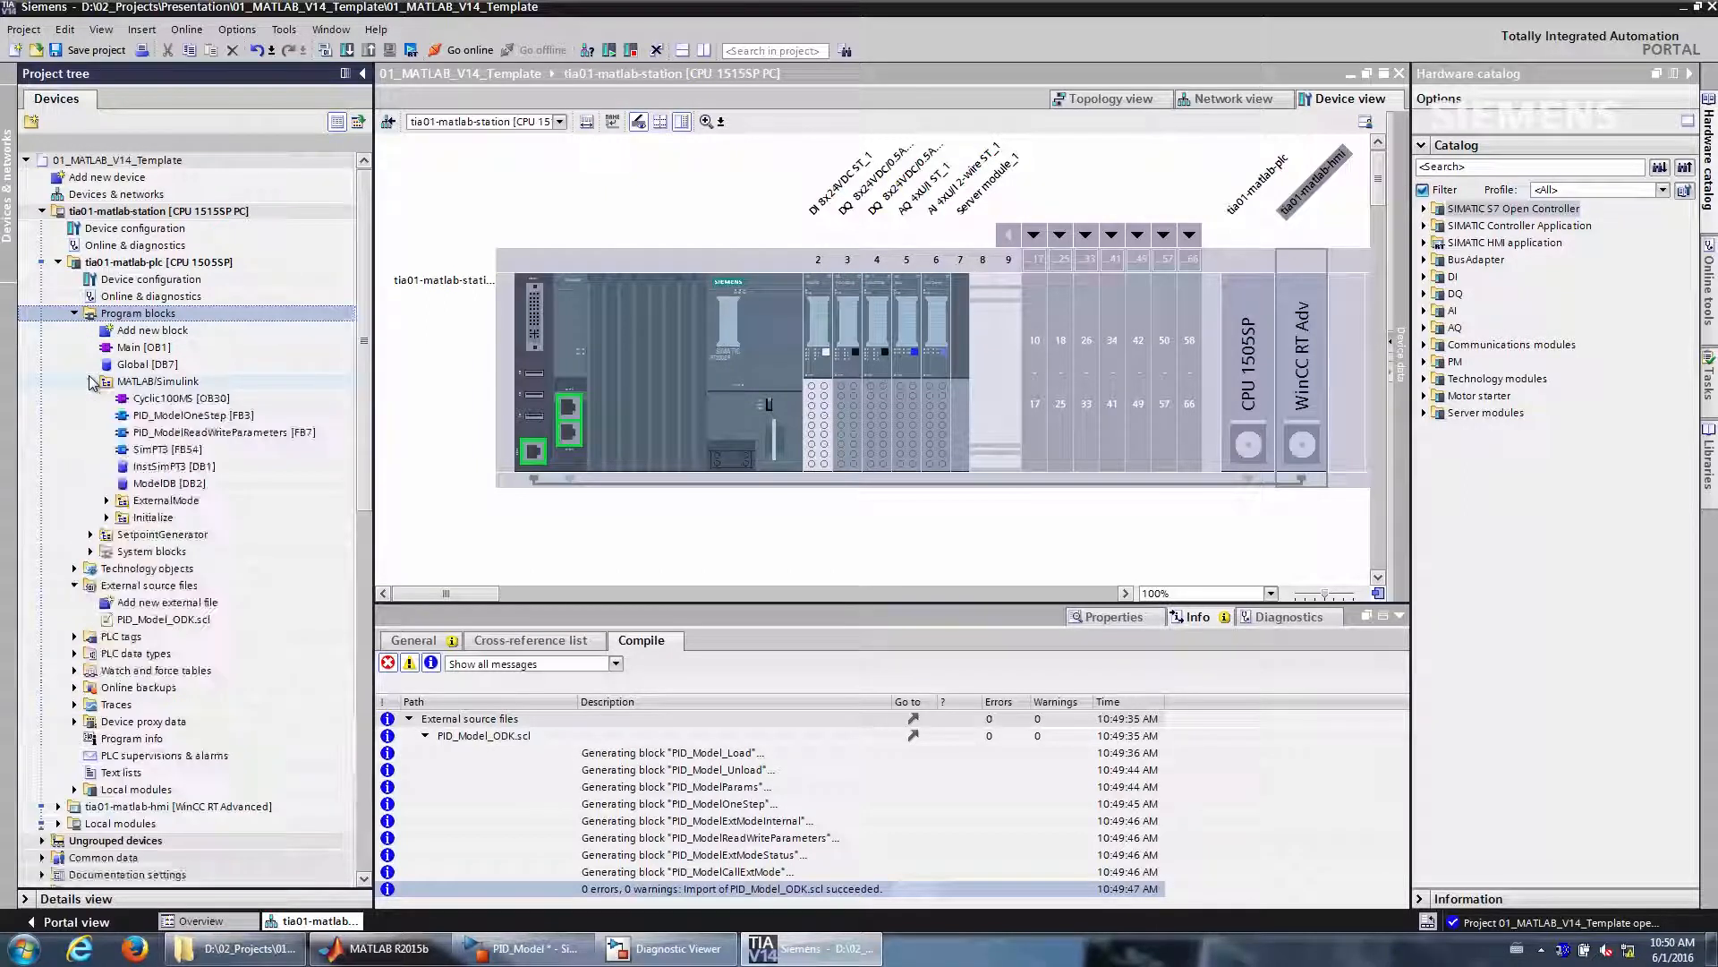
Open Cyclic100MS [OB30] and insert a PID_ModelOneStep call in Network 2 with the single-instance data block PID_ModelOneStep_DB
left_click(182, 399)
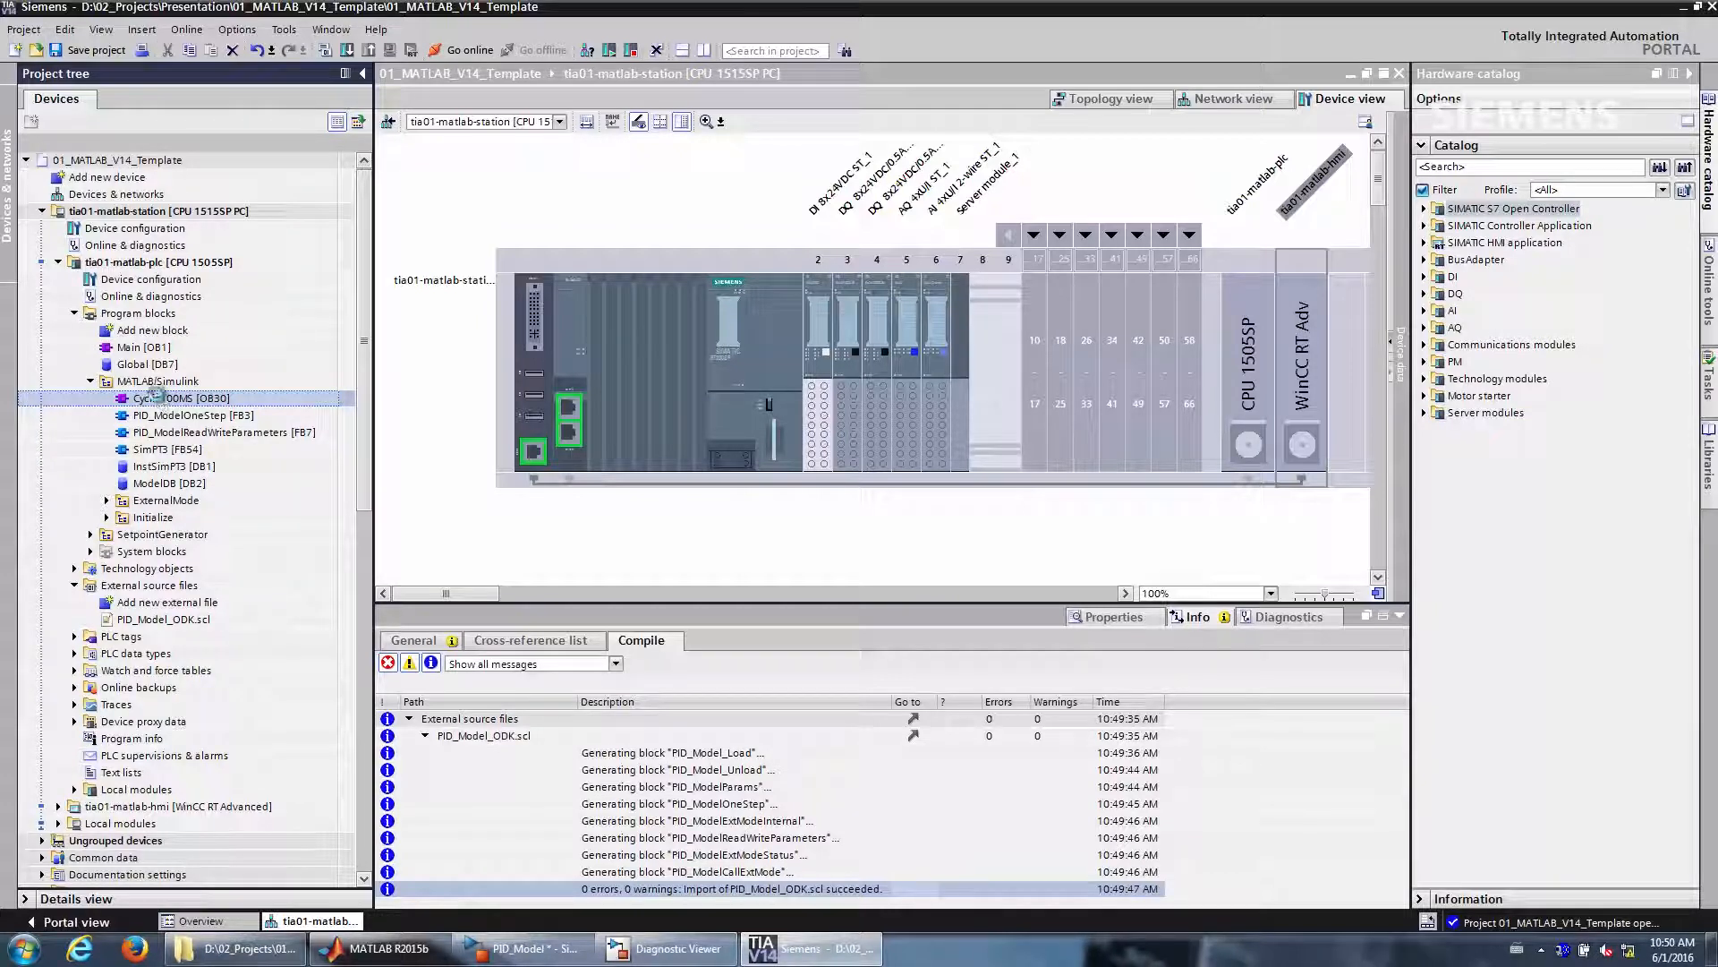
double_click(156, 397)
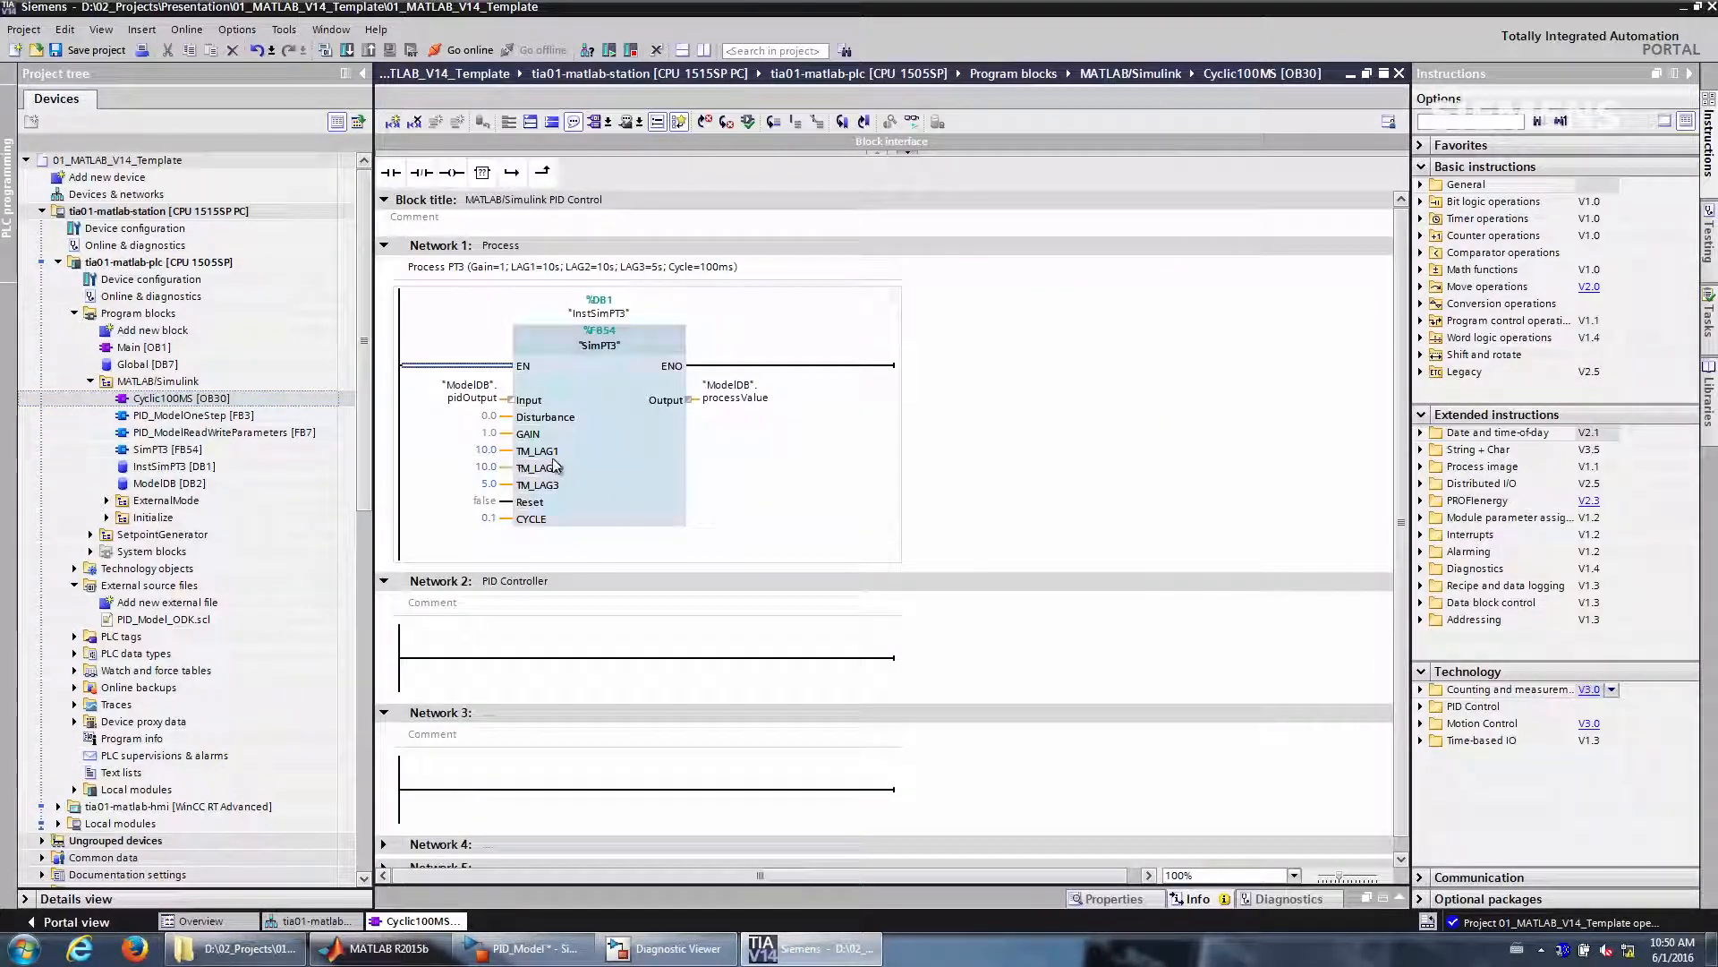
left_click(623, 436)
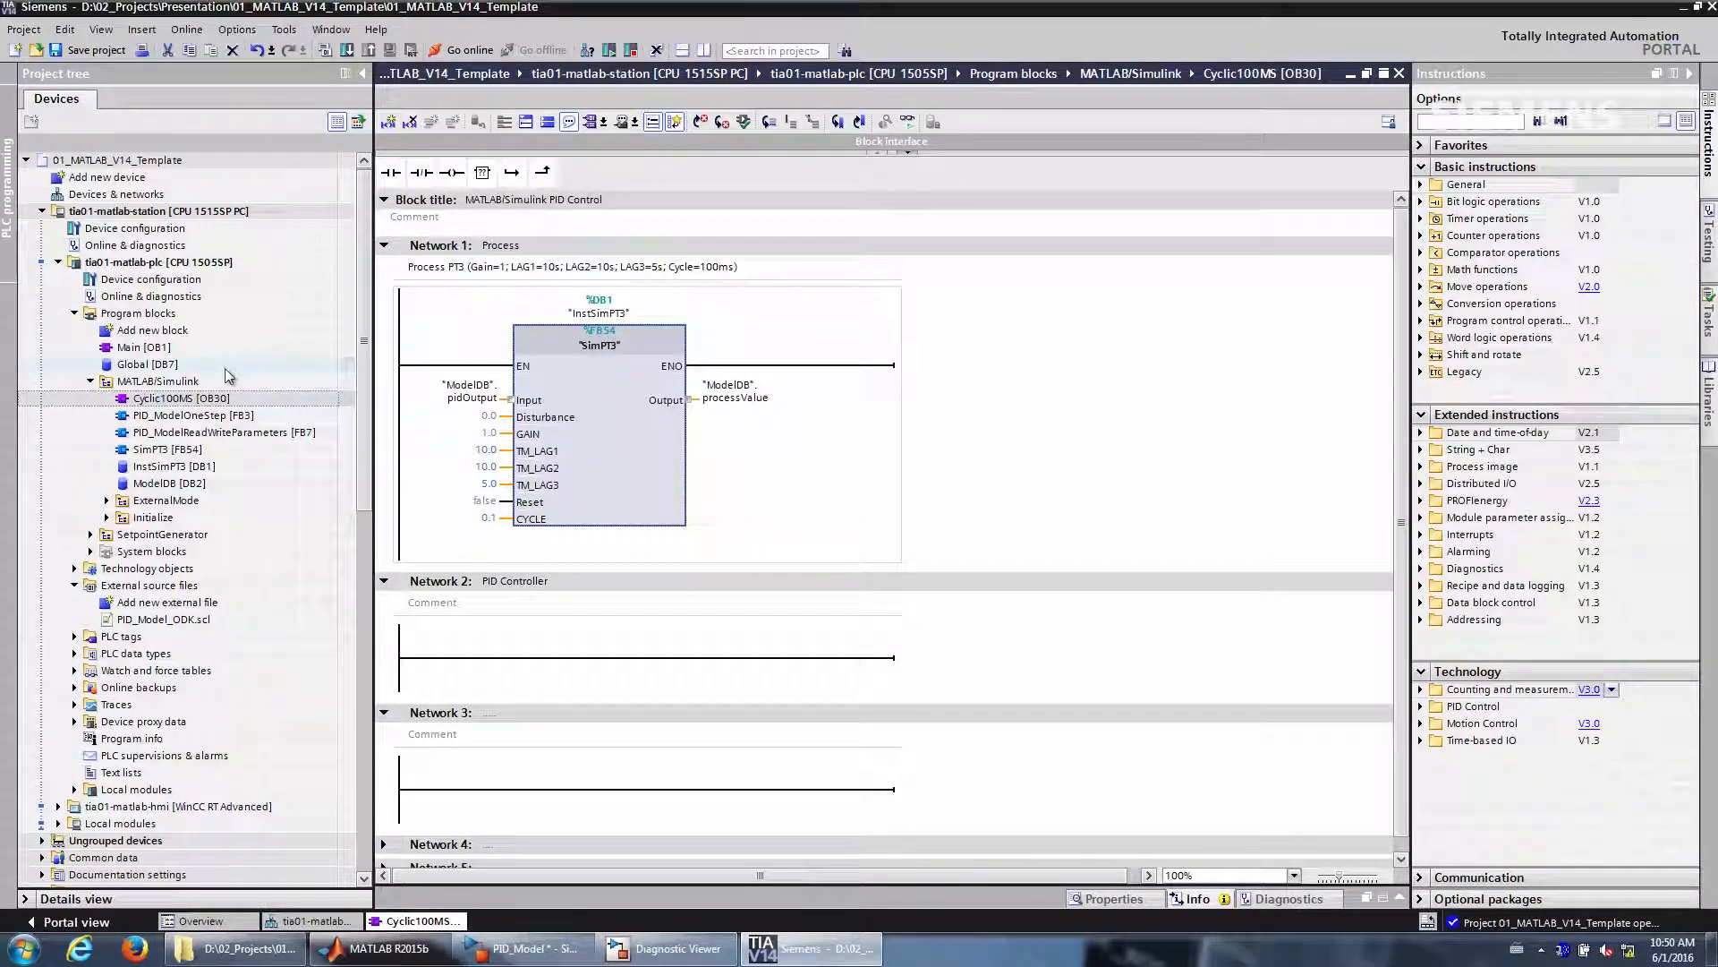
left_click(179, 416)
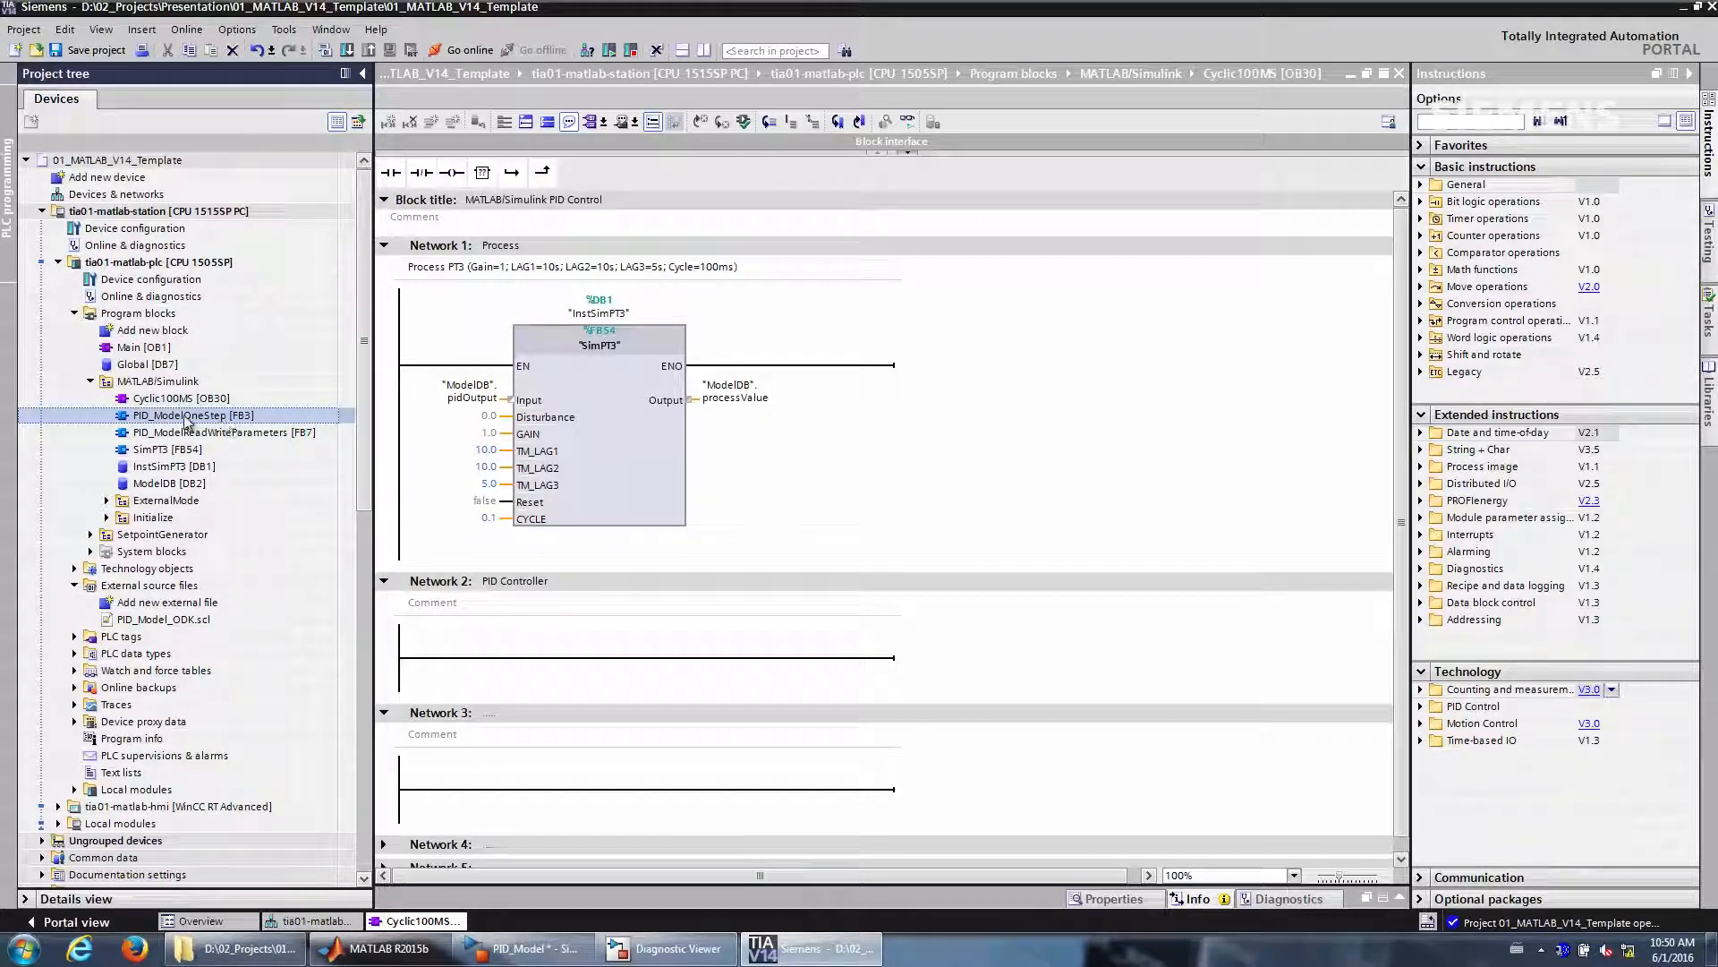
mouse_move(186, 421)
left_mouse_down()
mouse_move(403, 414)
mouse_move(645, 553)
mouse_move(695, 672)
mouse_move(691, 656)
left_mouse_up()
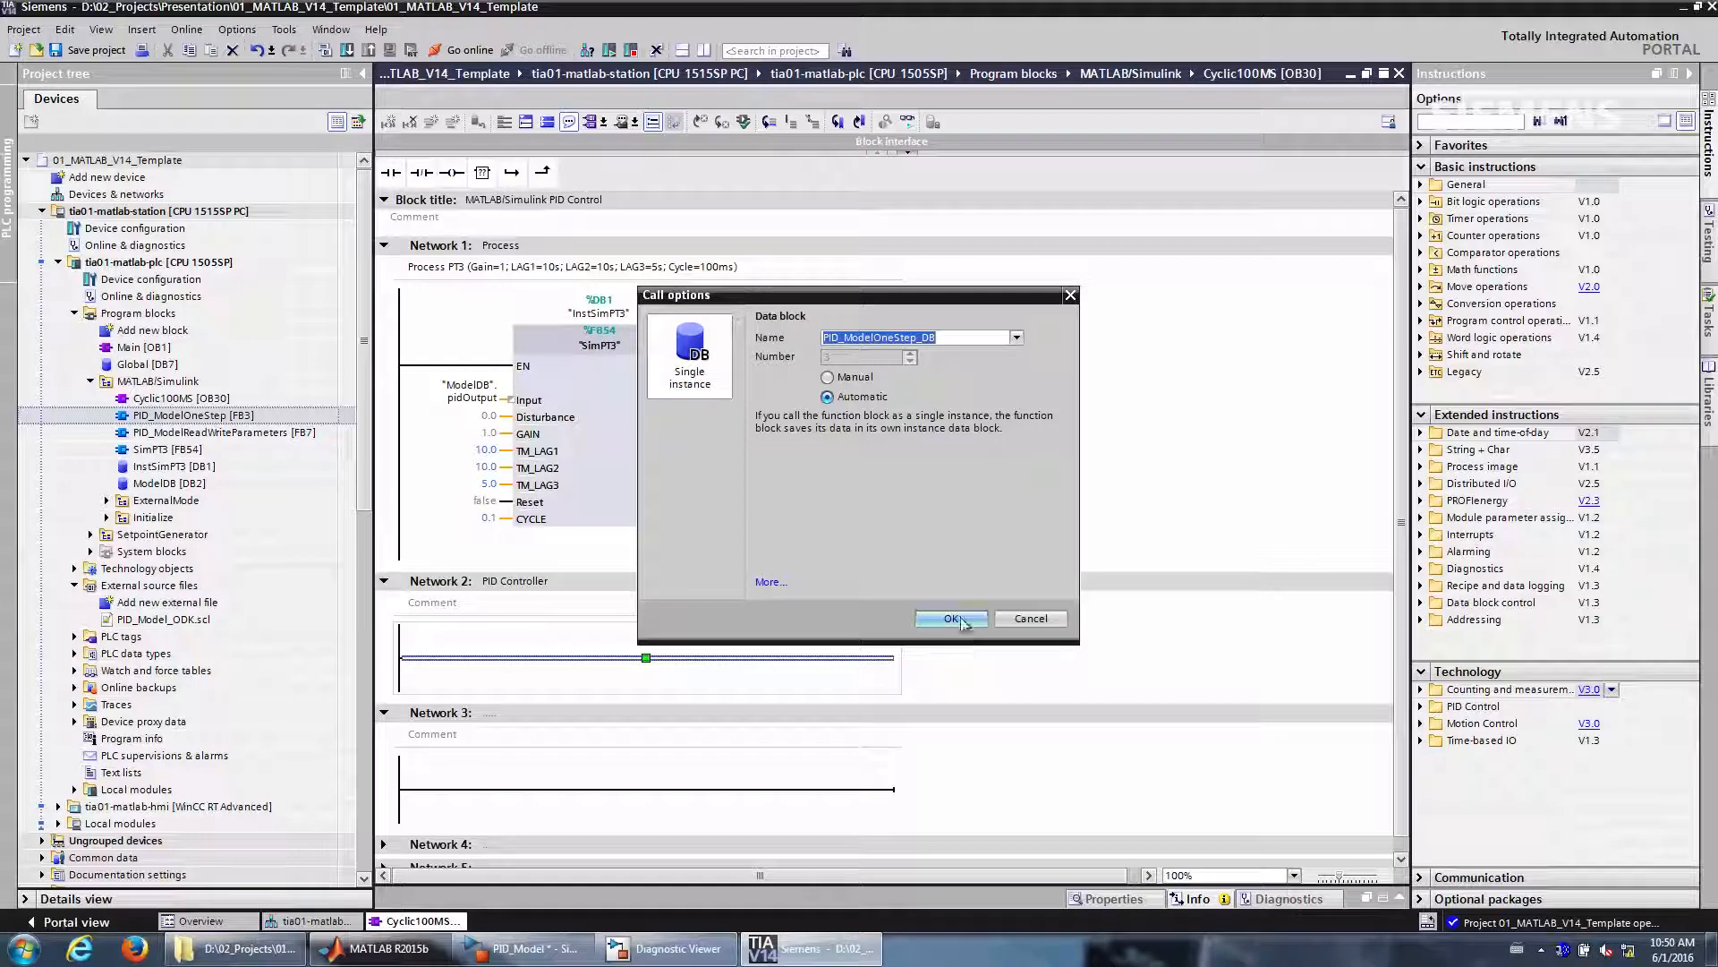
left_click(950, 619)
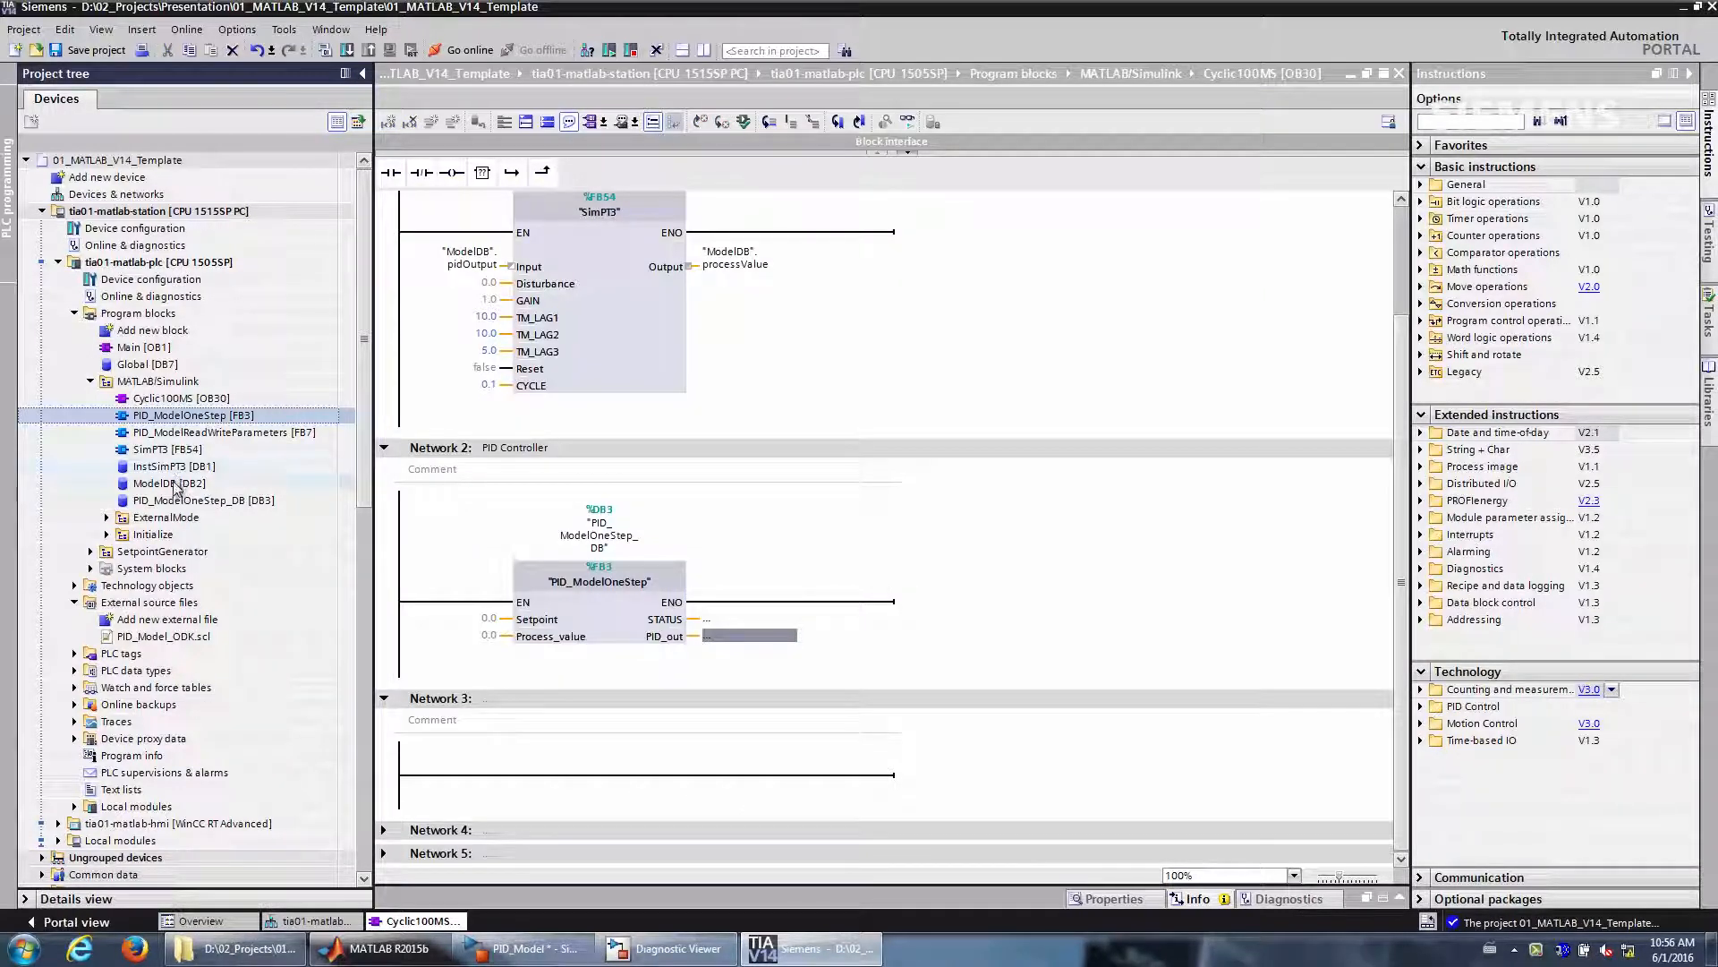
Show ModelDB beside Cyclic100MS and assign setPoint, processValue, pidOutput and Status_Model to PID_ModelOneStep's Setpoint, Process_value, PID_out and STATUS
double_click(170, 484)
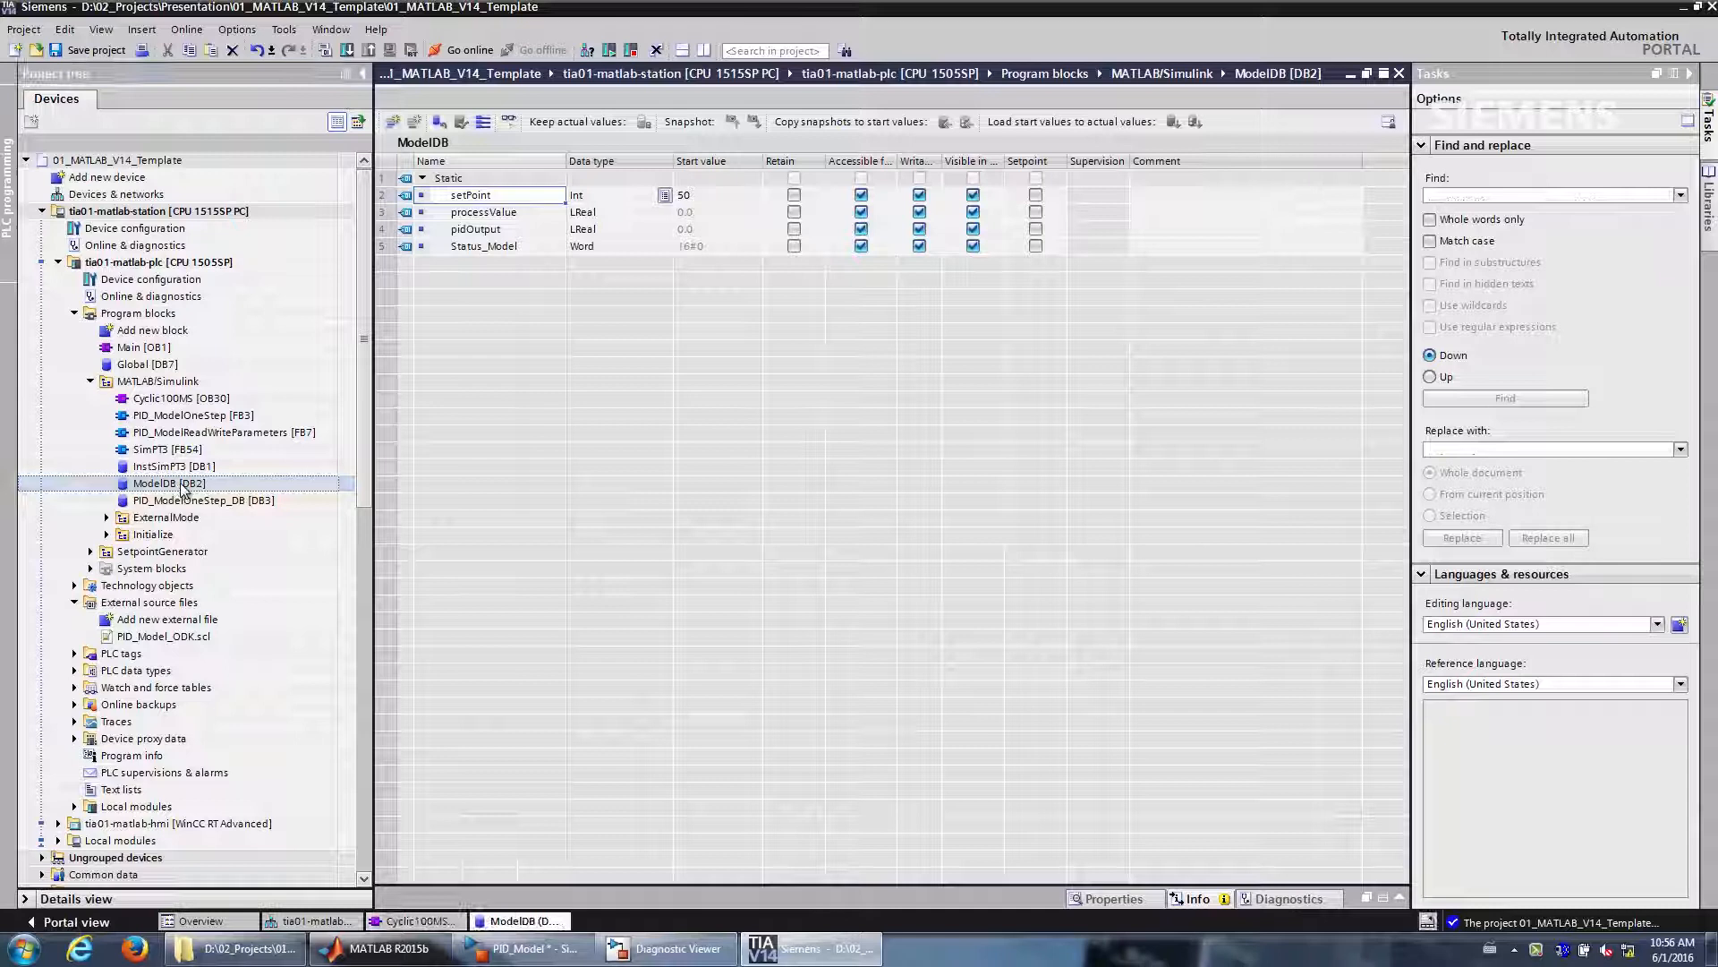
left_click(705, 51)
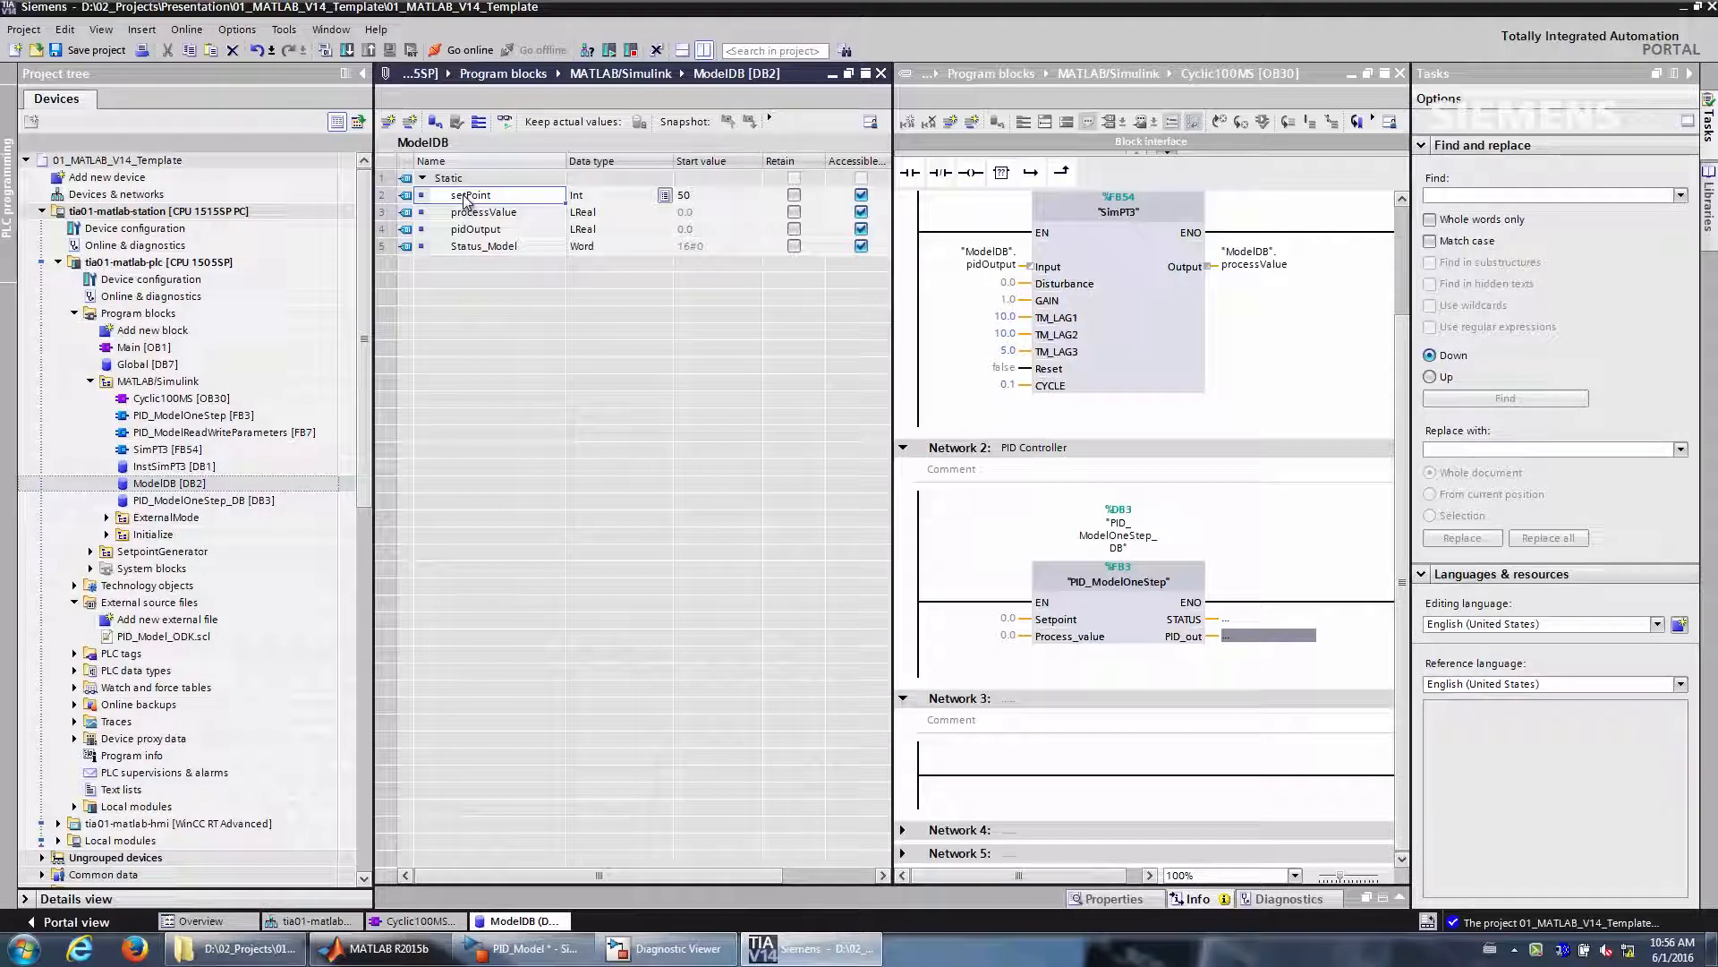
mouse_move(464, 201)
left_mouse_down()
mouse_move(675, 248)
mouse_move(1008, 619)
left_mouse_up()
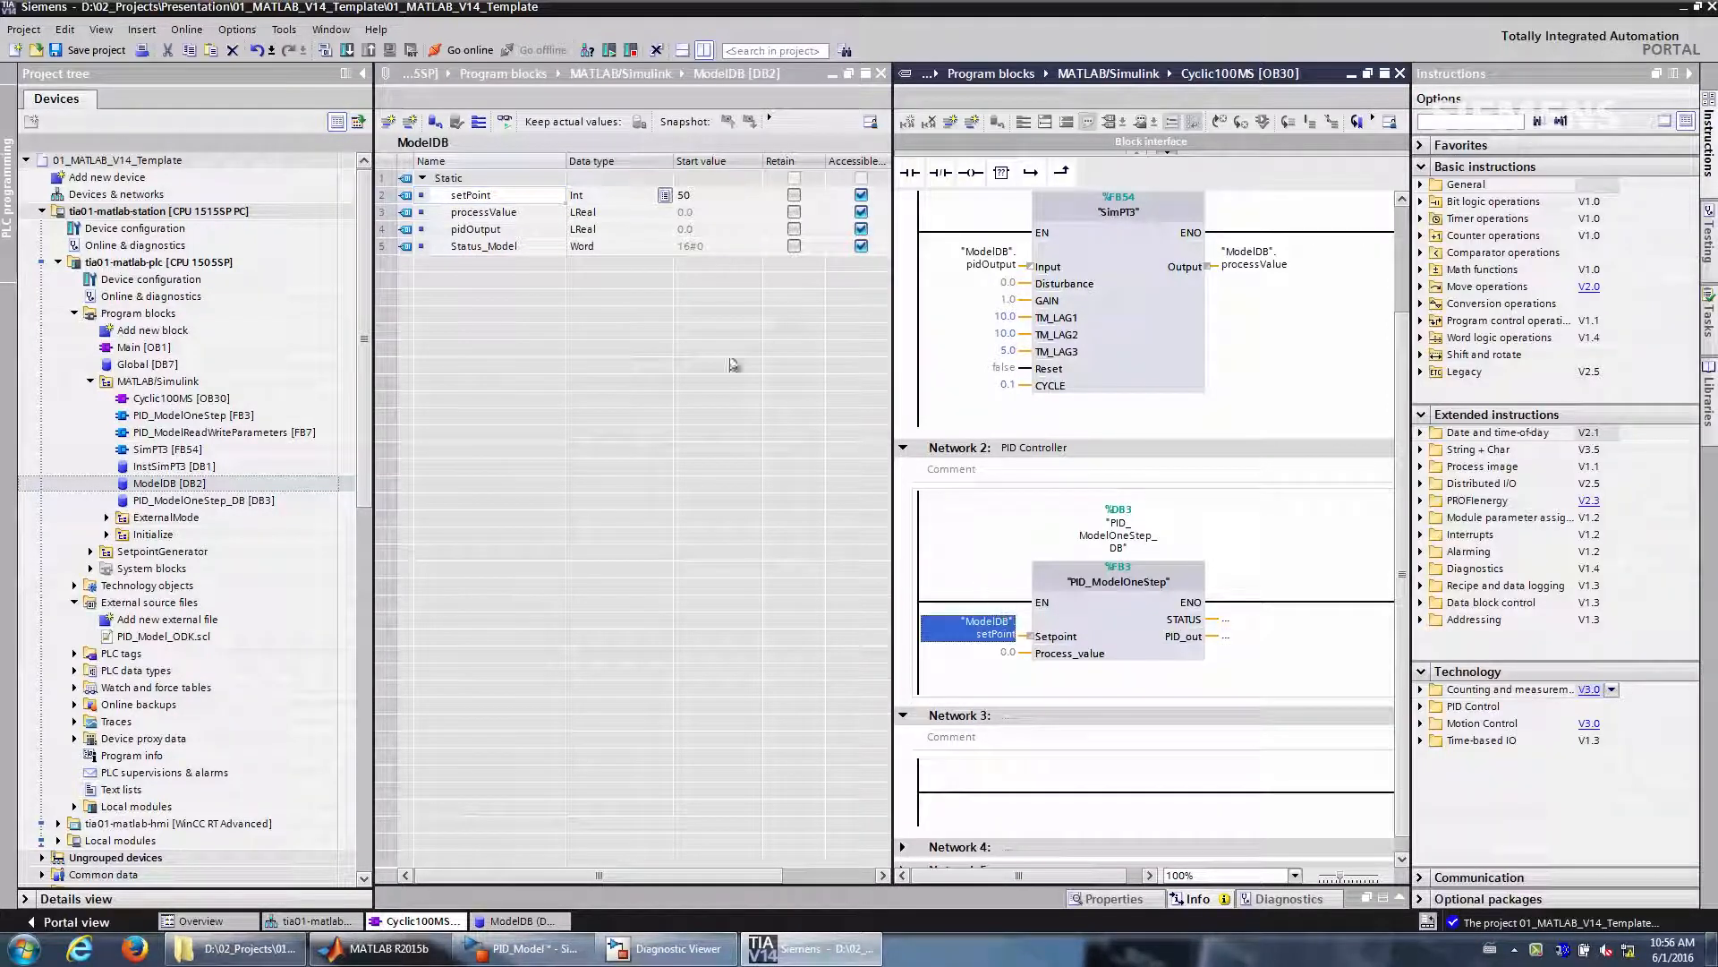
left_click_drag(499, 212, 980, 658)
mouse_move(470, 230)
left_mouse_down()
mouse_move(702, 272)
mouse_move(1250, 653)
mouse_move(1235, 644)
left_mouse_up()
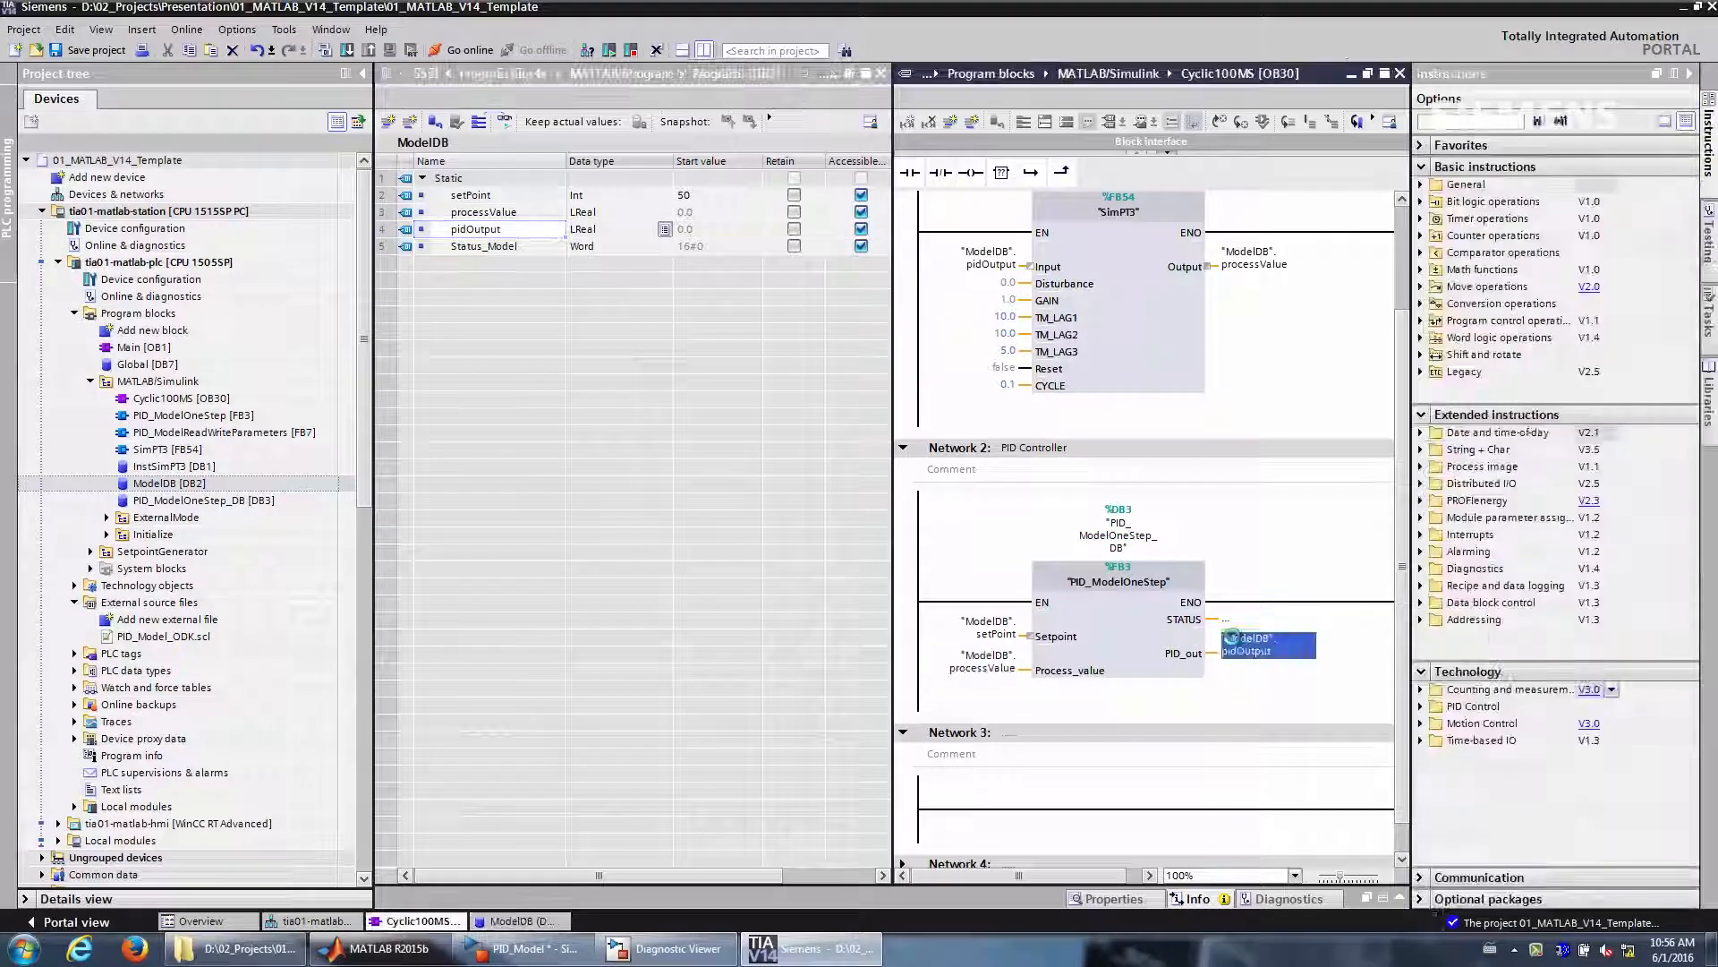
left_click_drag(457, 251, 1249, 628)
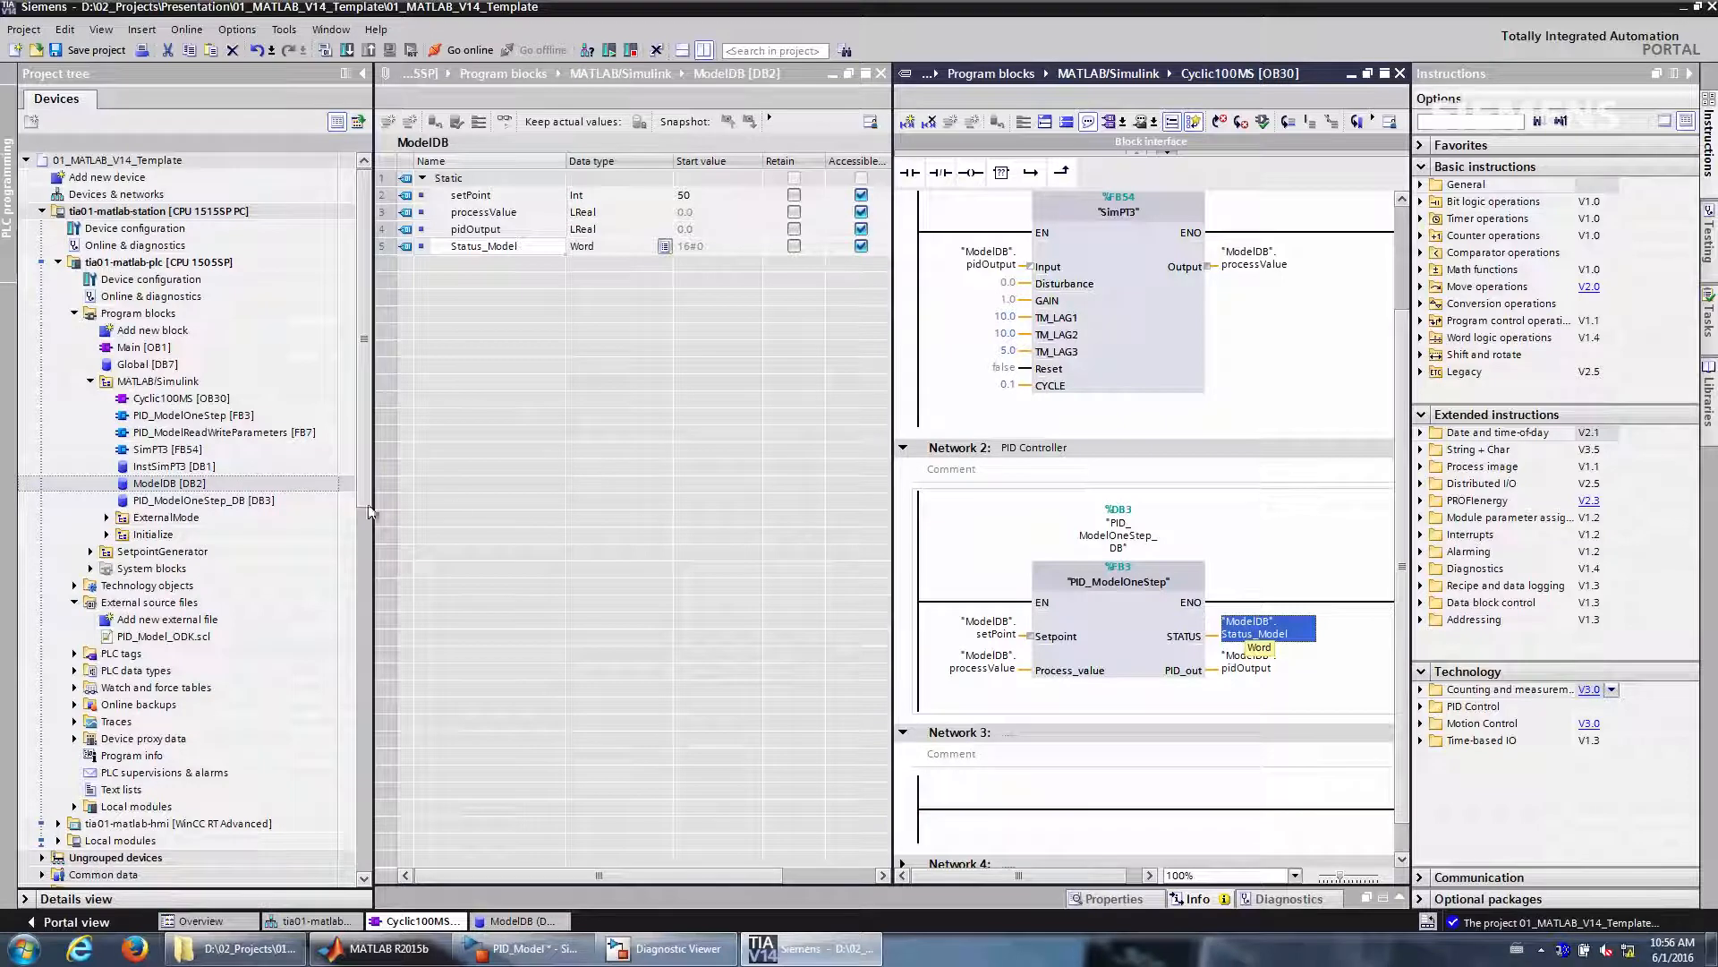
Insert a PID_ModelCallExtMode call in Network 3 with single-instance data block PID_ModelCallExtMode_DB and set its EnableExtMode input to true
left_click(106, 518)
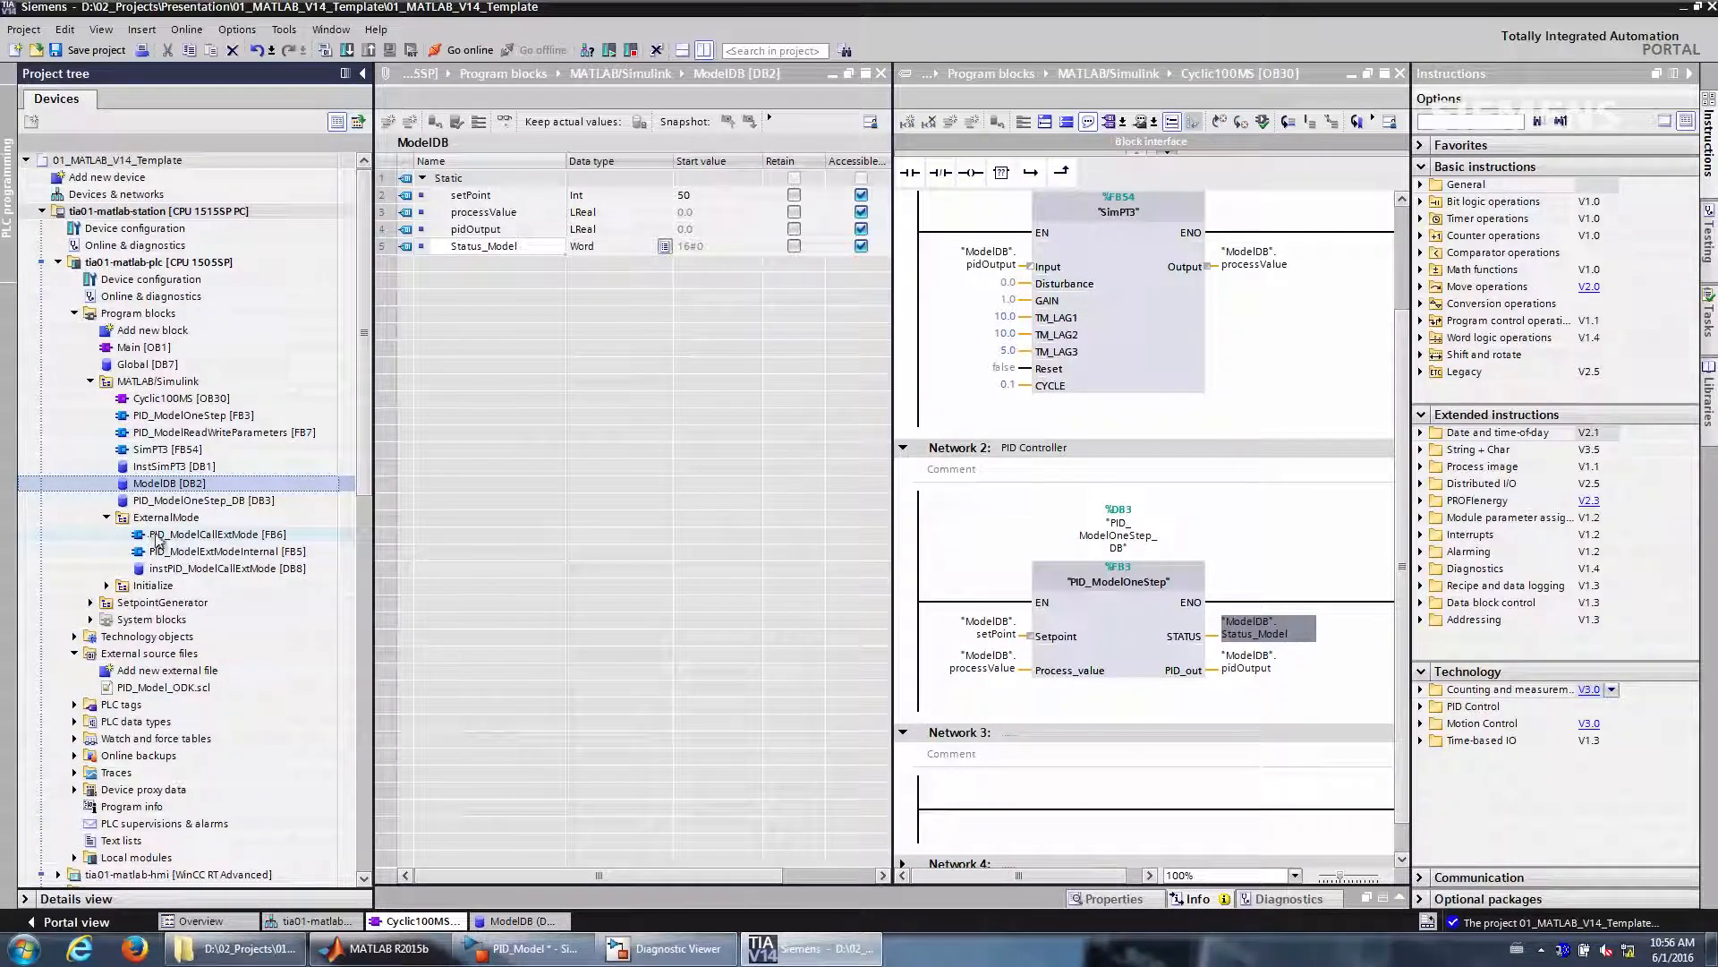
left_click(224, 535)
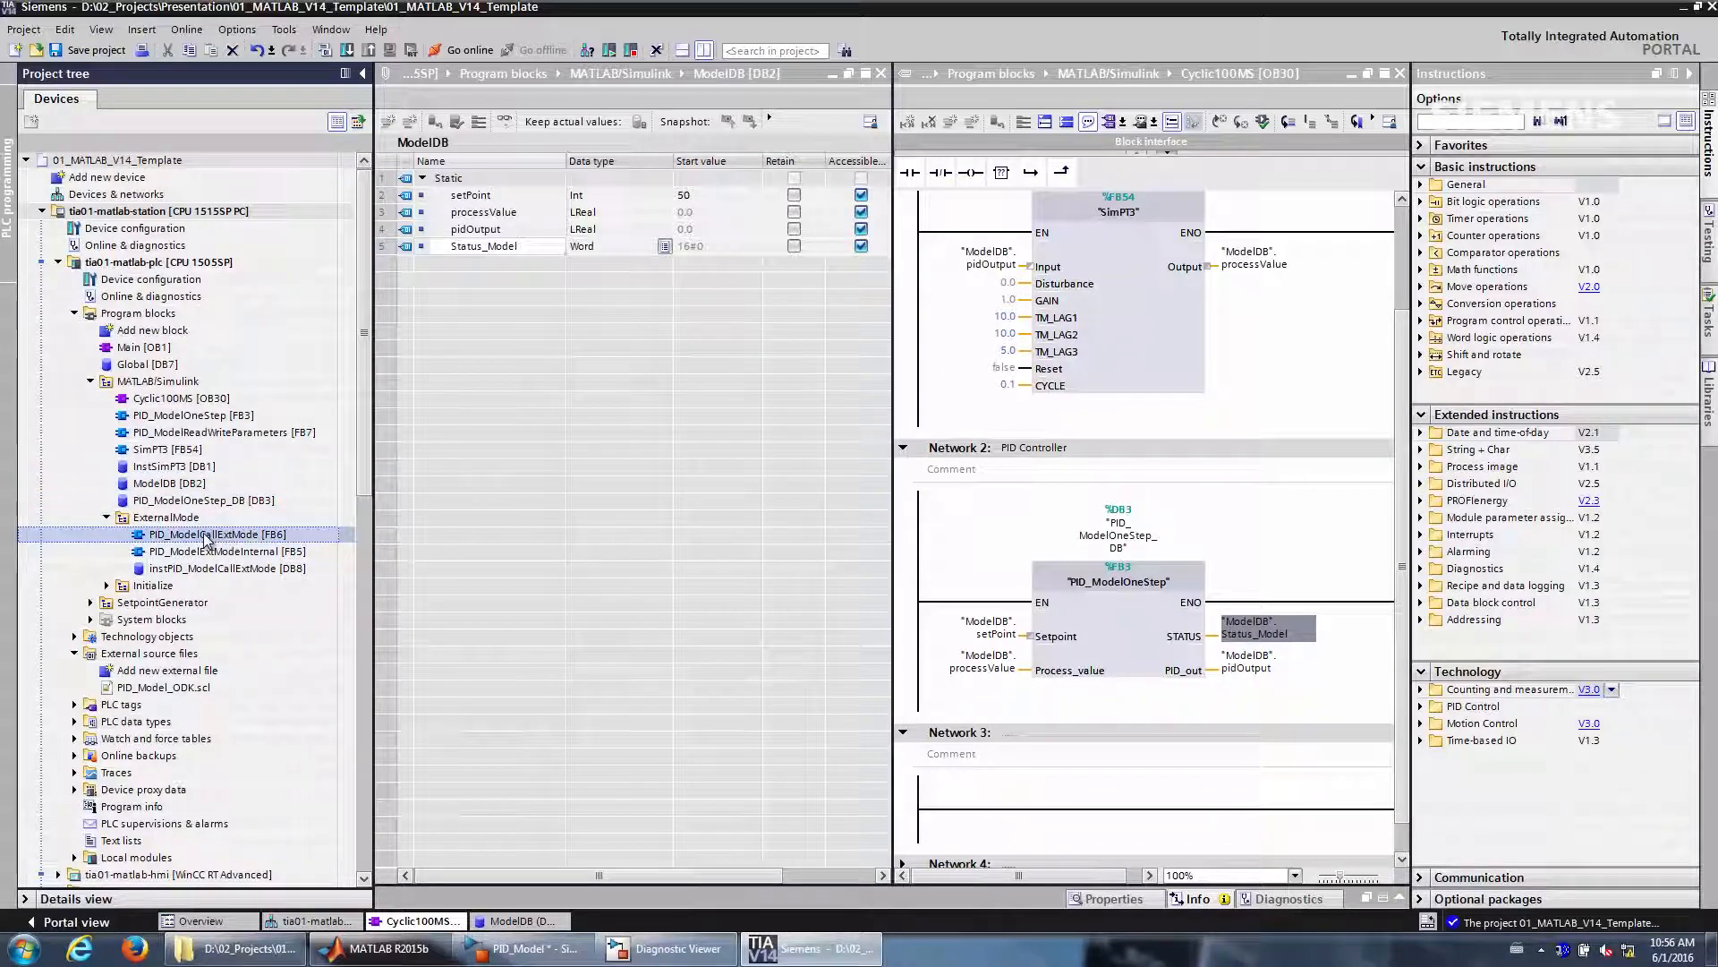
left_click_drag(240, 534, 1165, 809)
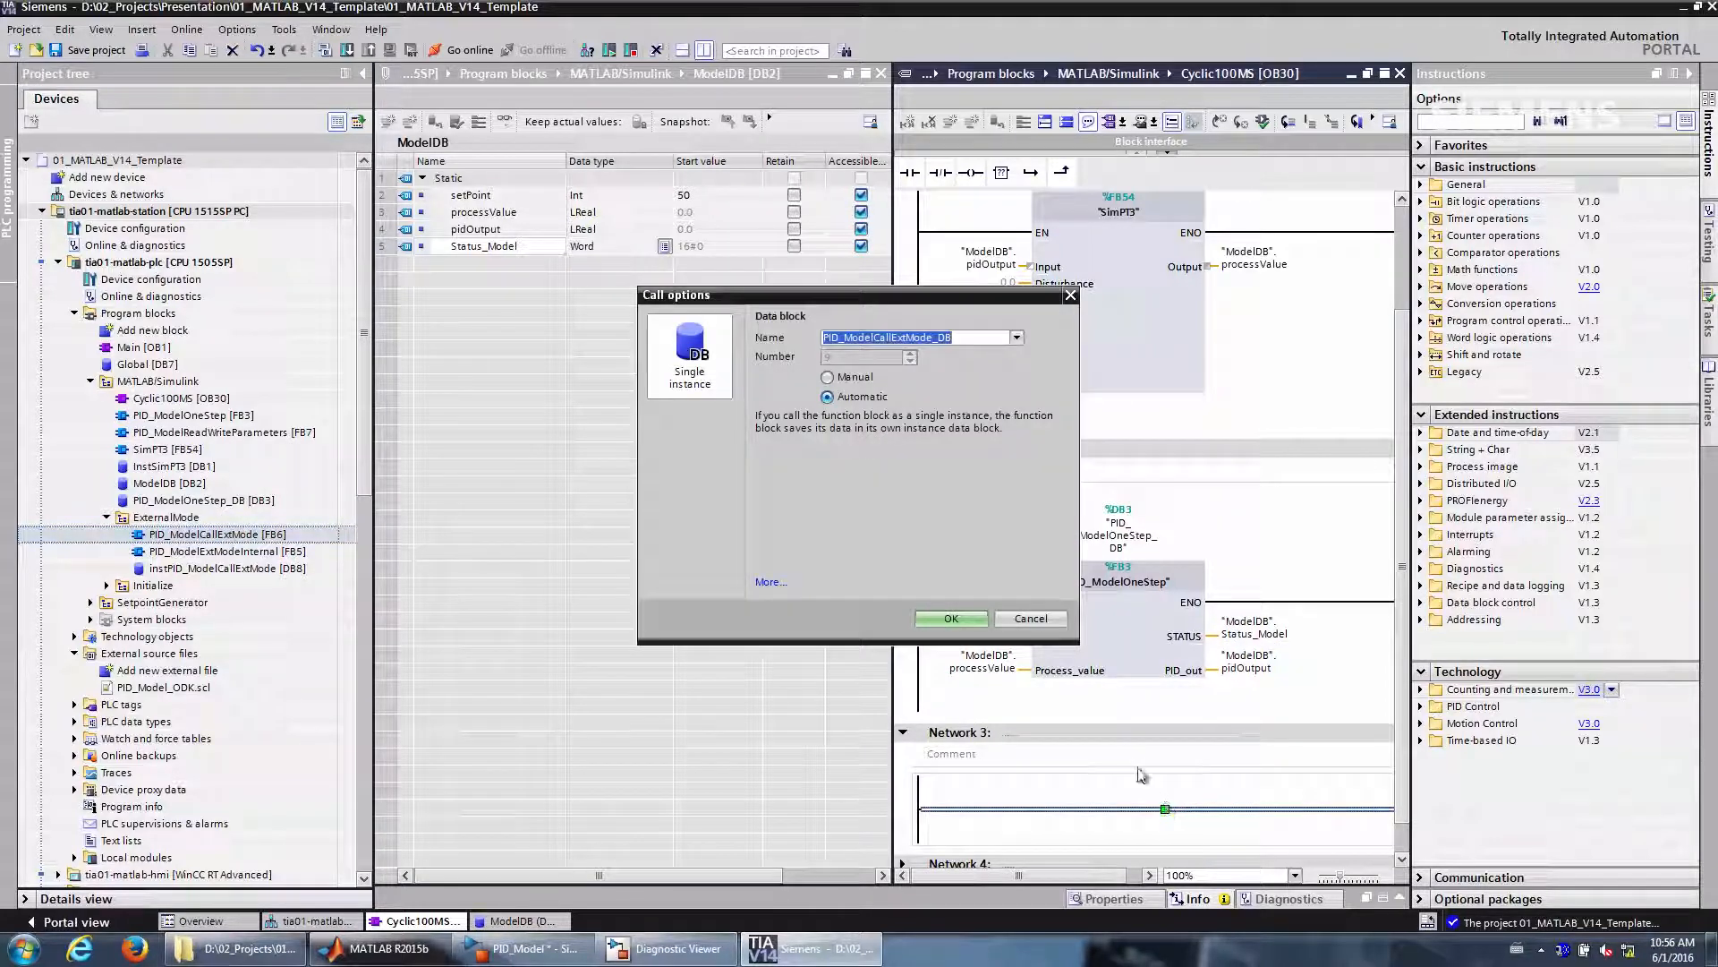
left_click(951, 619)
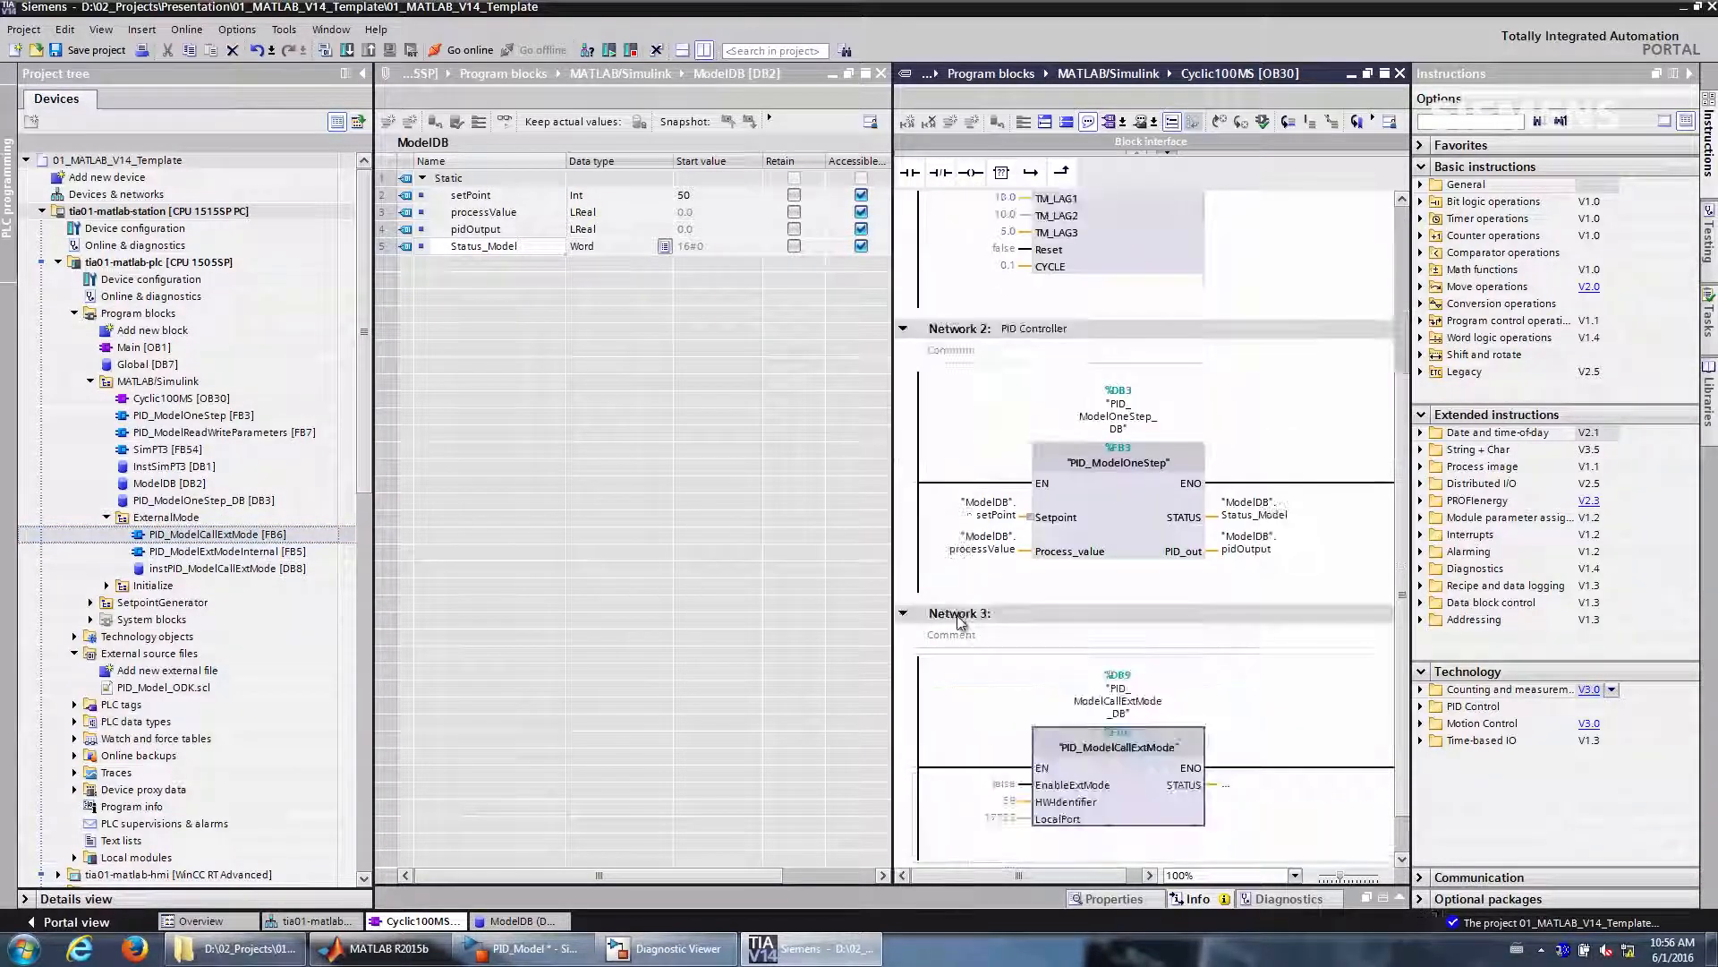
double_click(1005, 784)
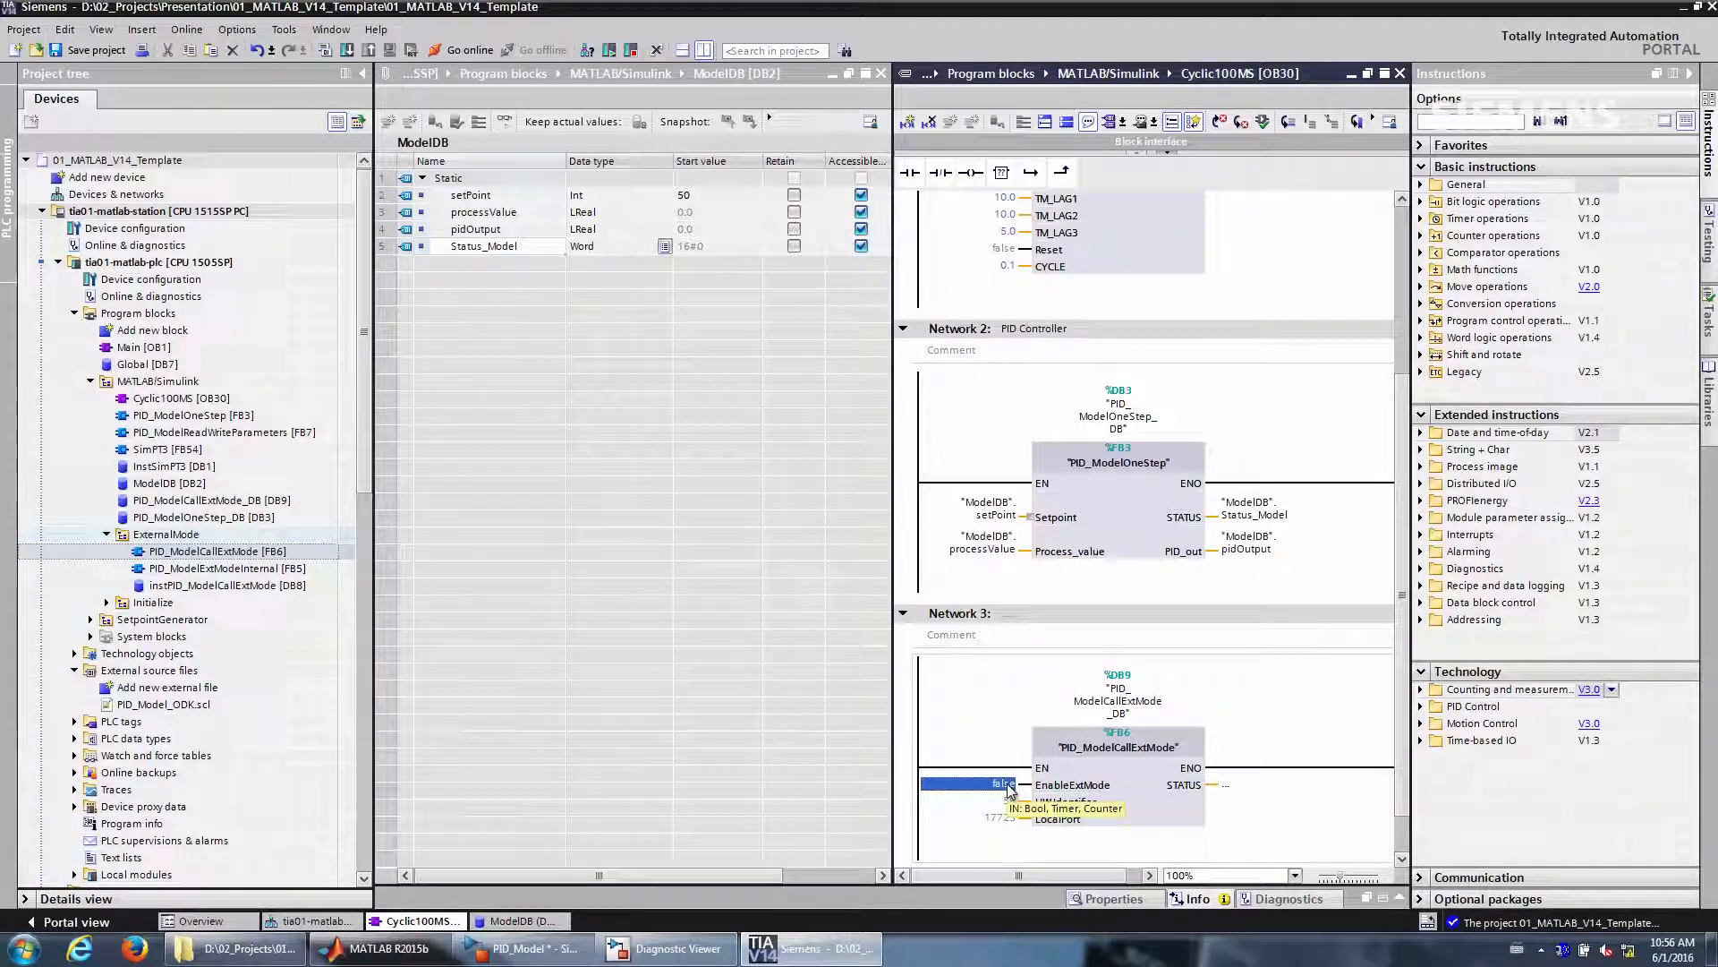
type("true")
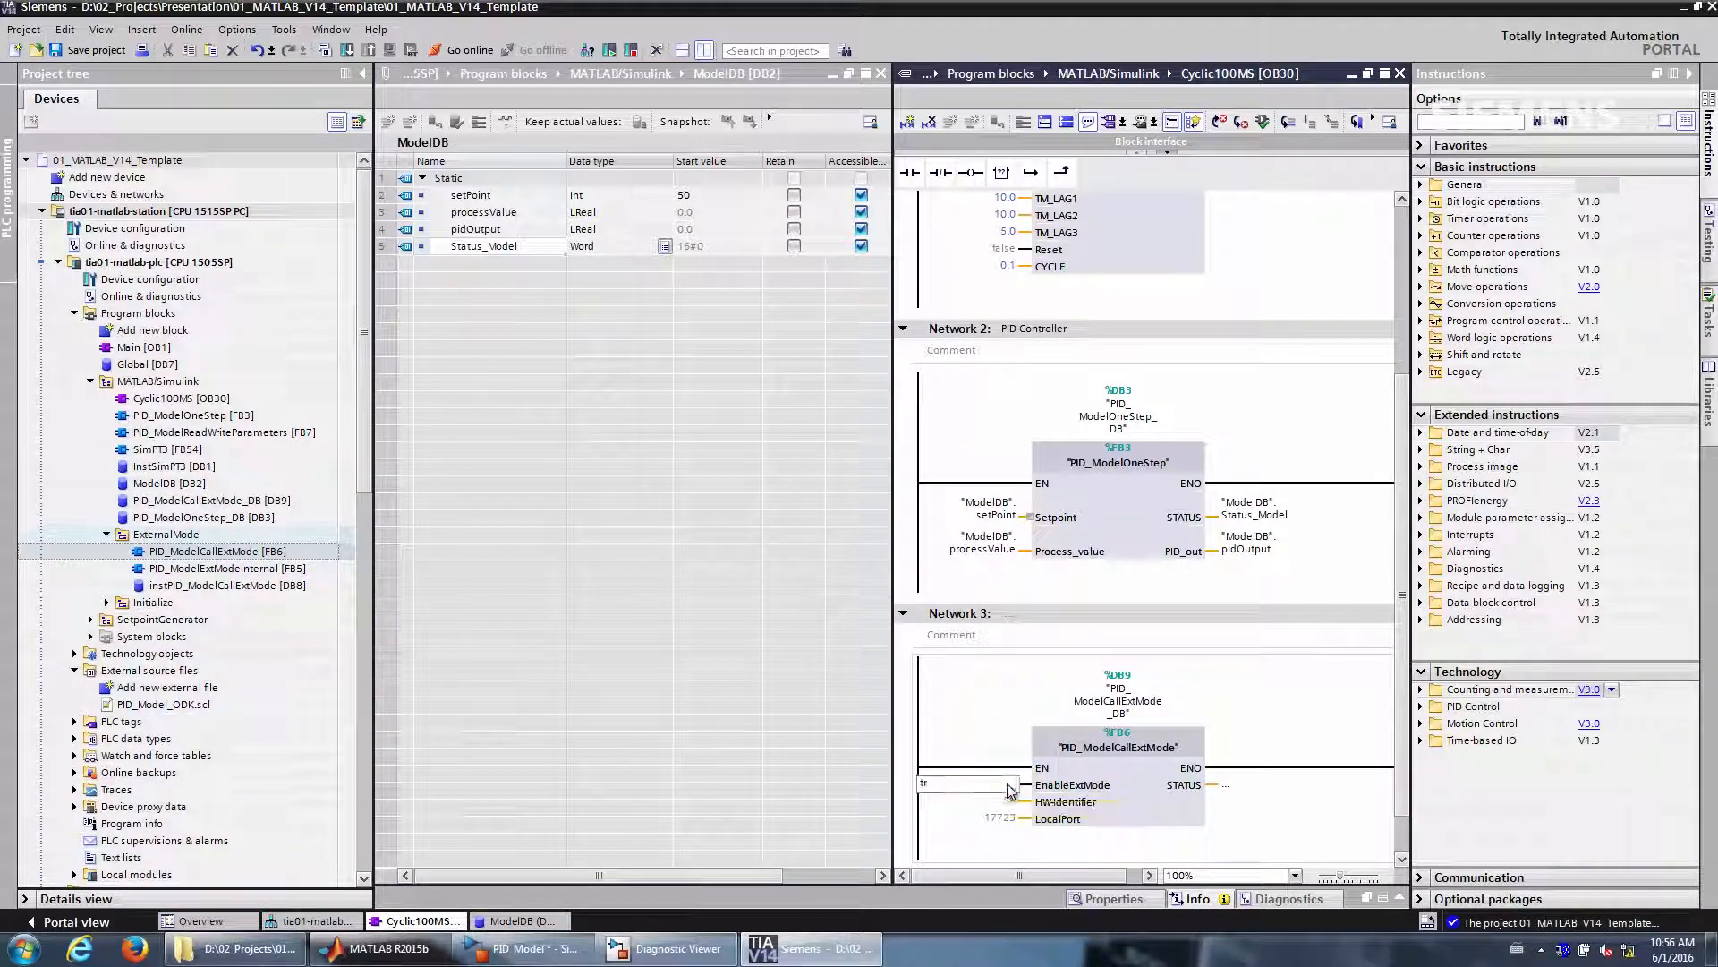
key("Return")
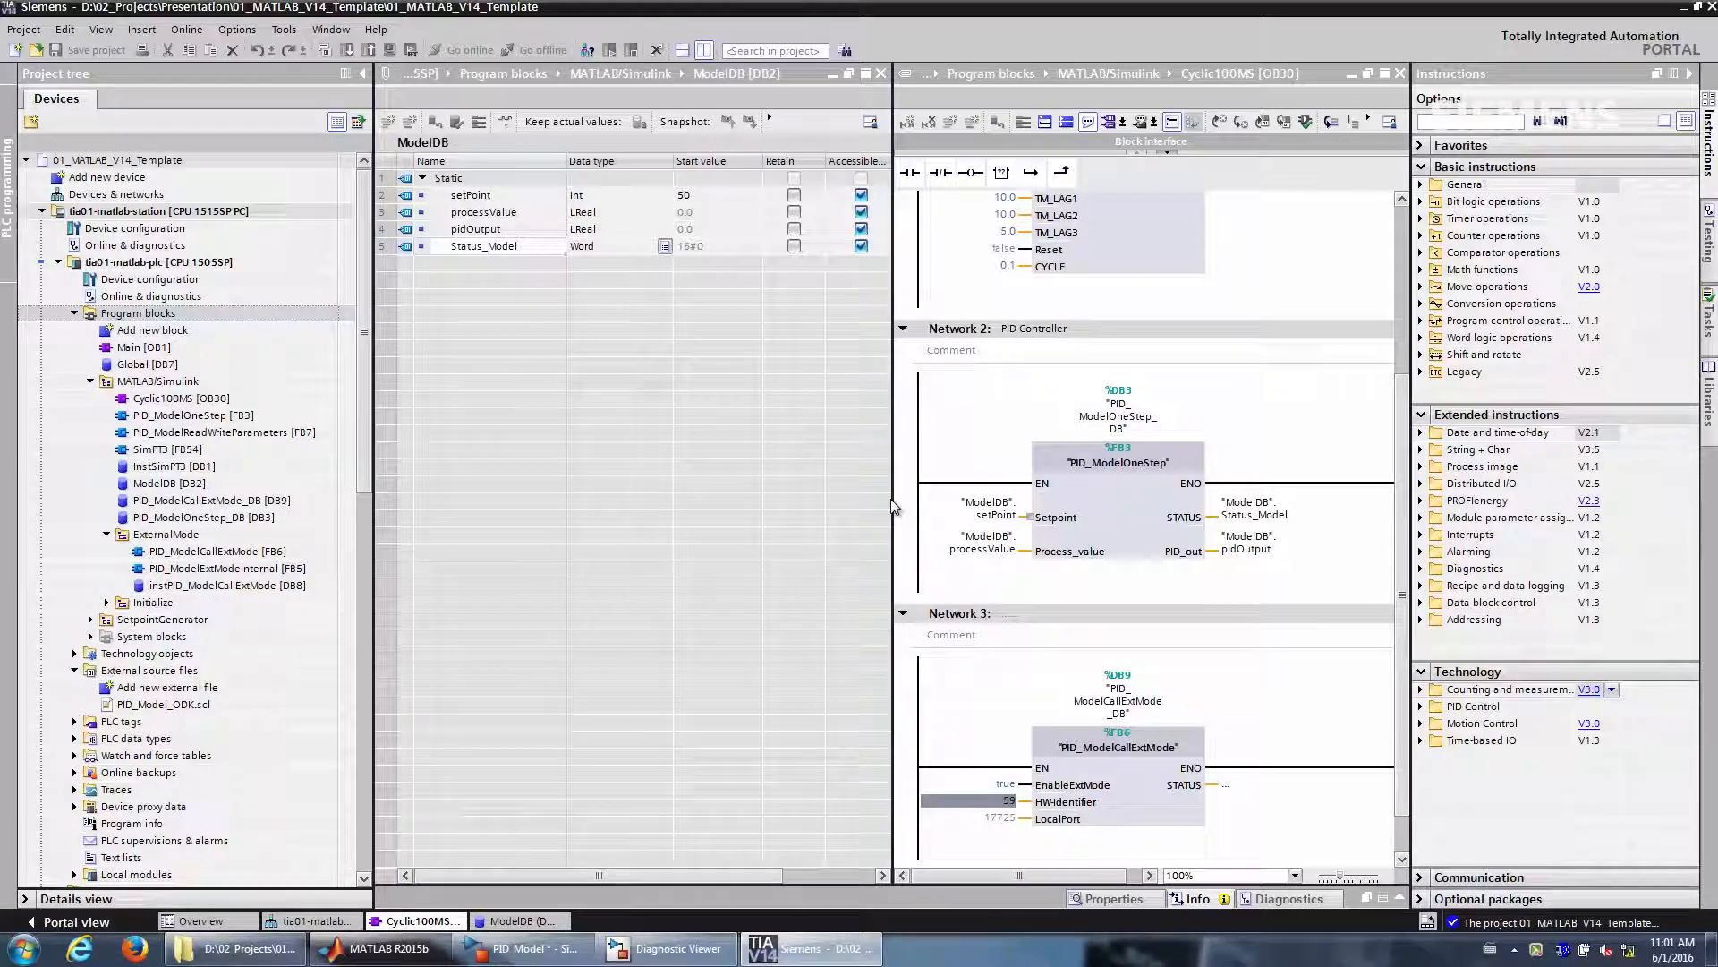
Download the program blocks to the tia01-matlab-plc controller and go online with it
key("ctrl+f")
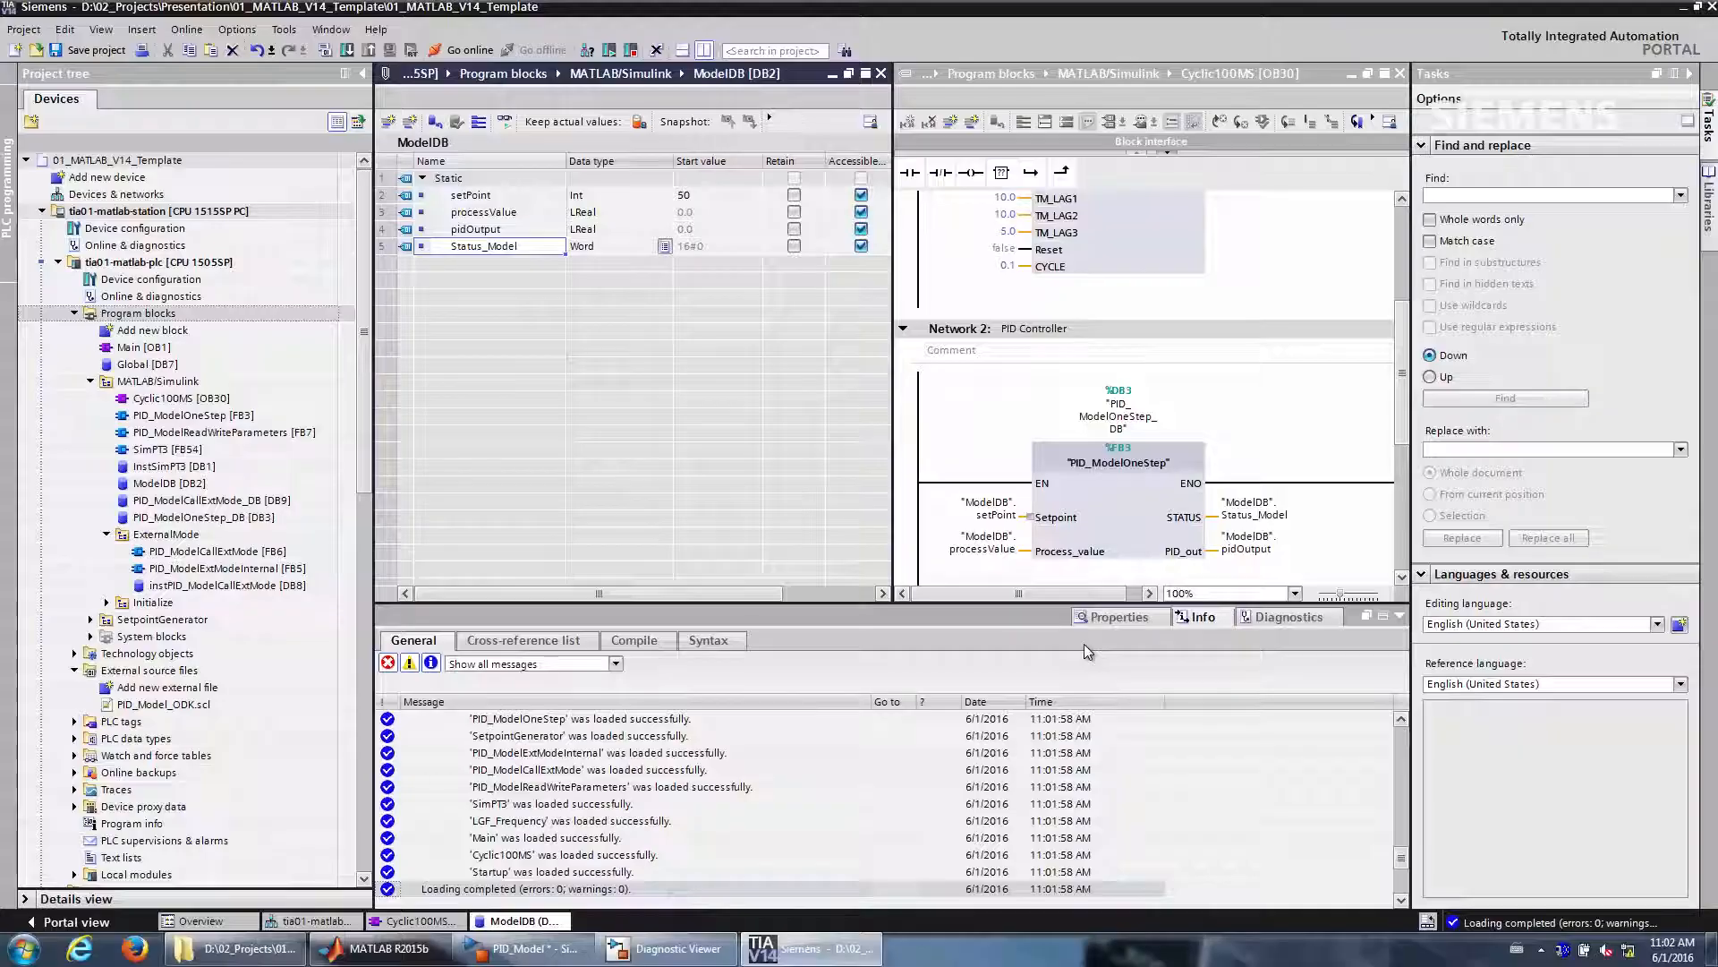
left_click(237, 259)
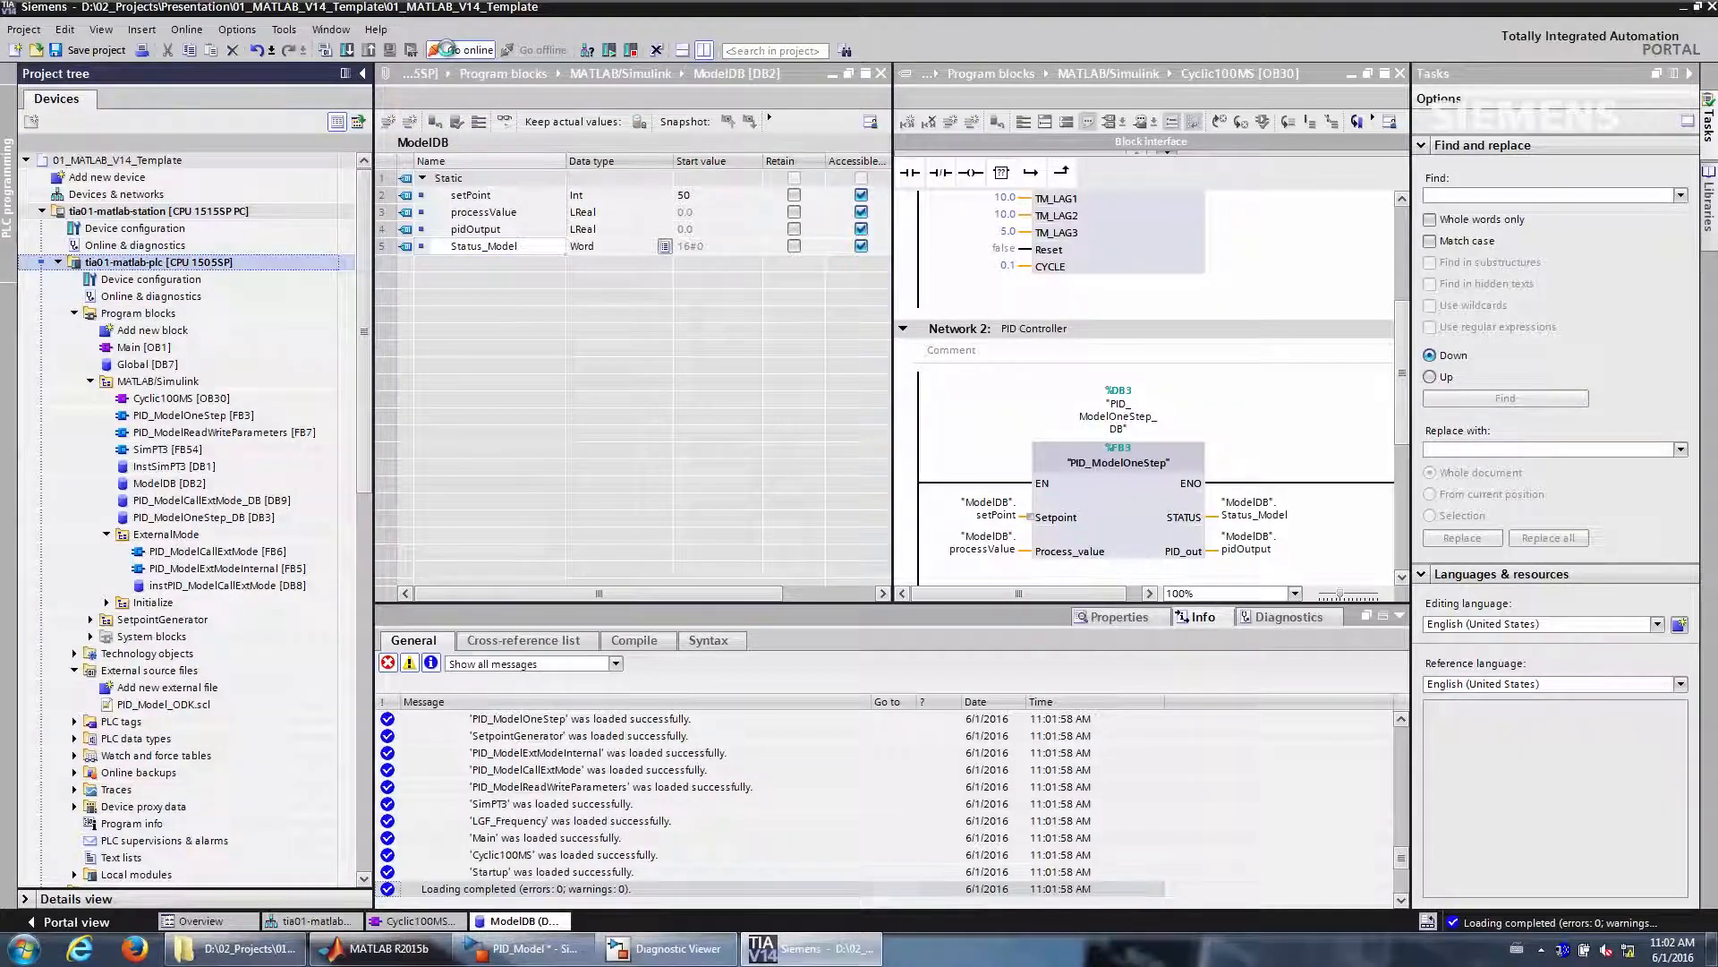
left_click(447, 47)
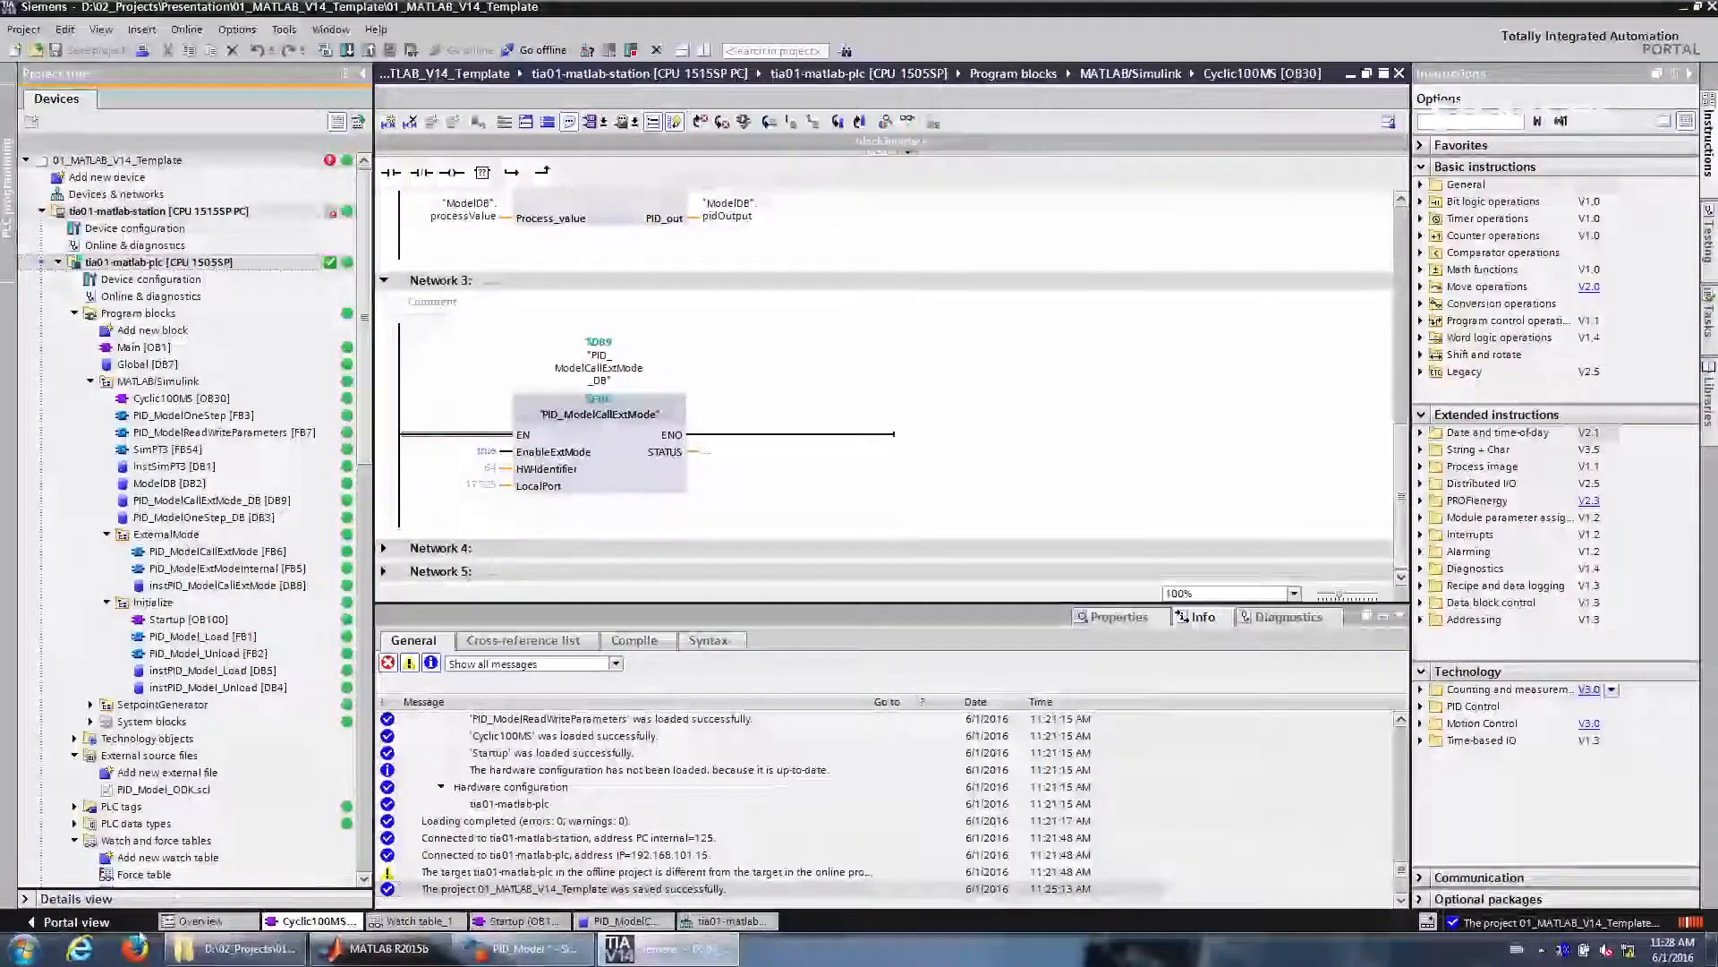
Switch to Firefox and upload PID_Model_ODK.so to the ODK1500S folder in the controller web server's Filebrowser
left_click(134, 948)
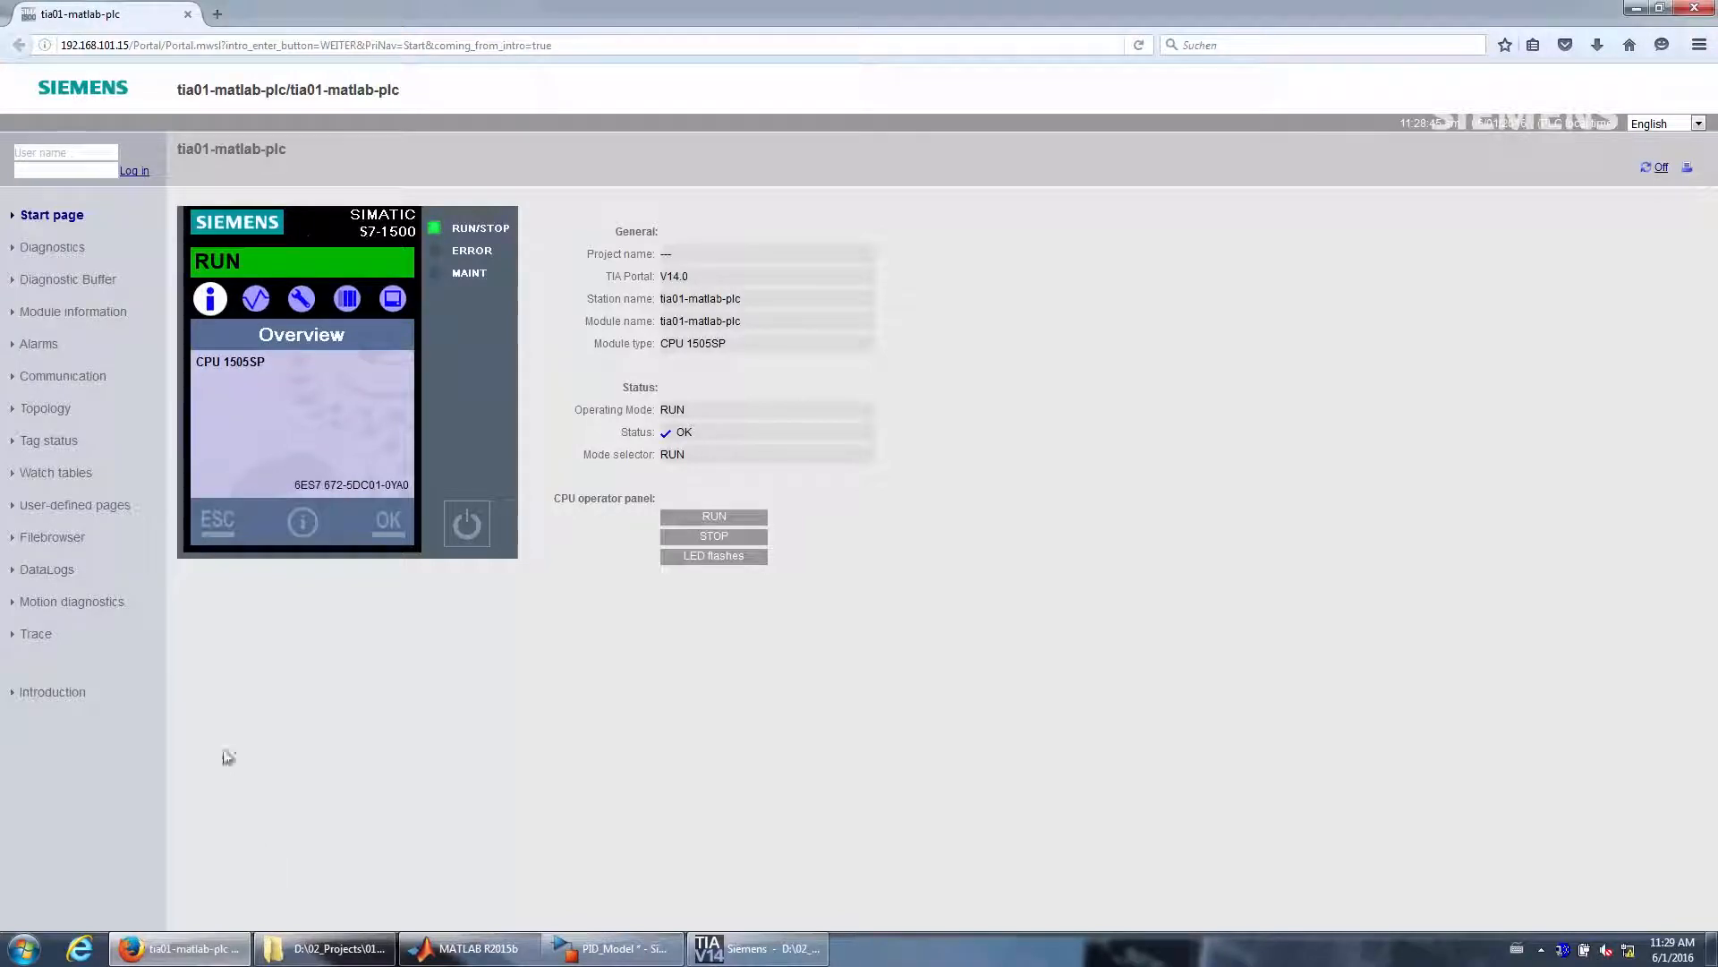
left_click(68, 542)
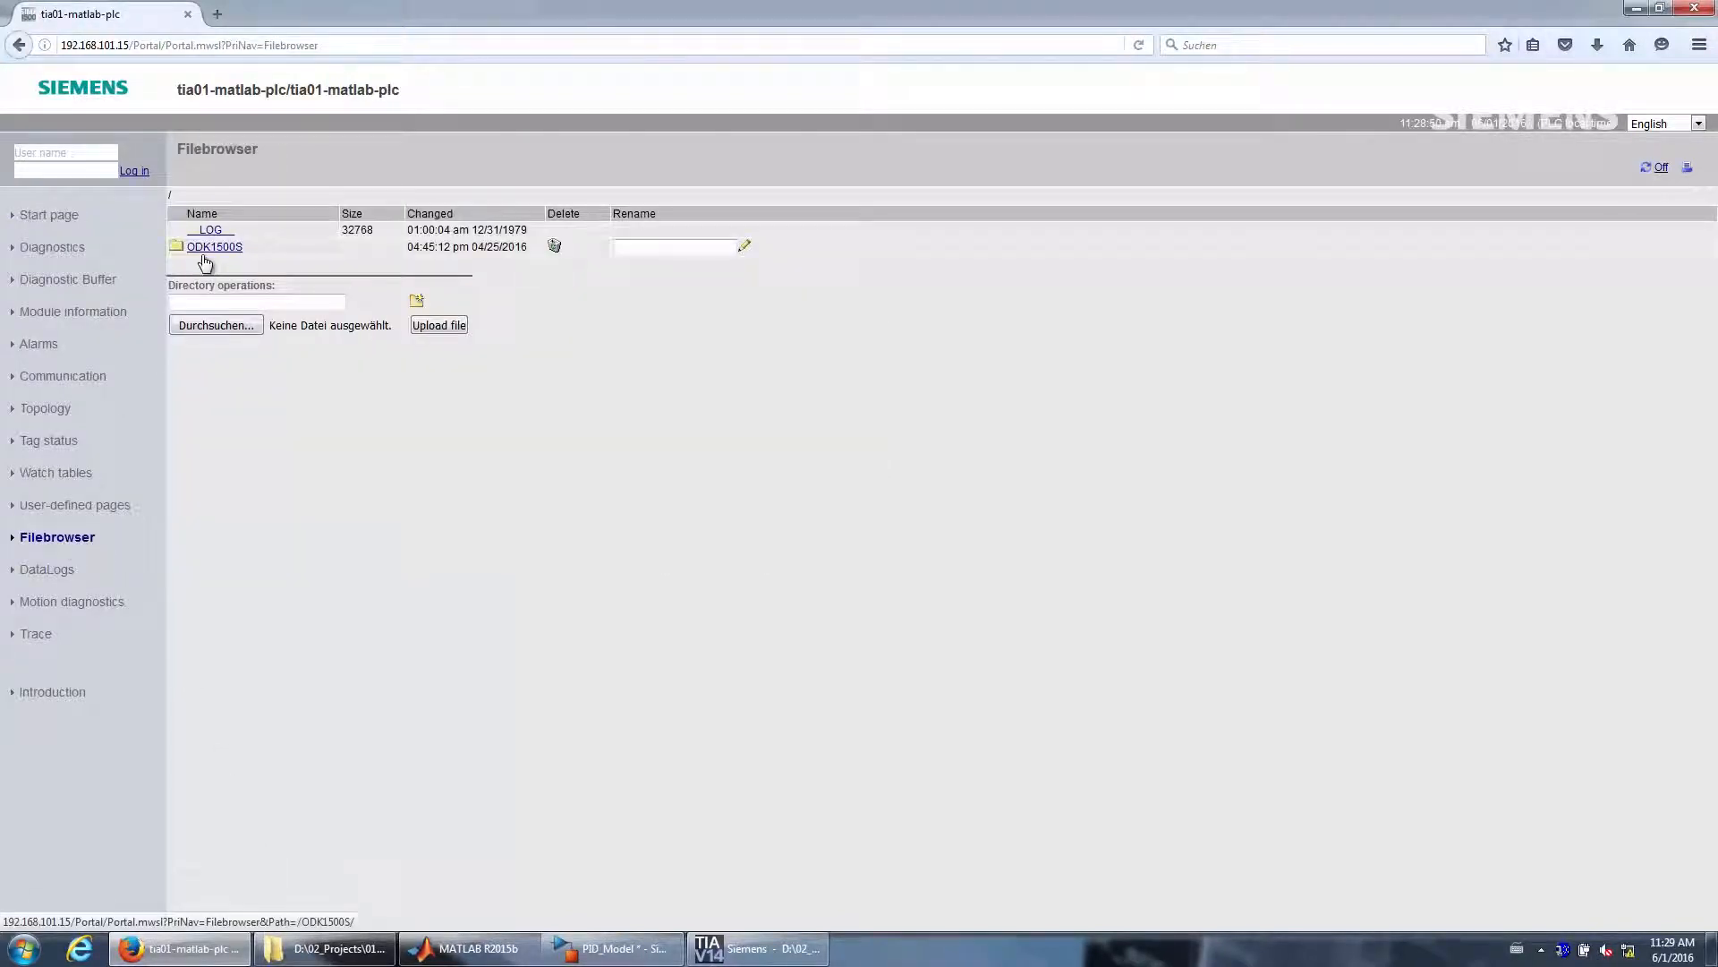
left_click(204, 254)
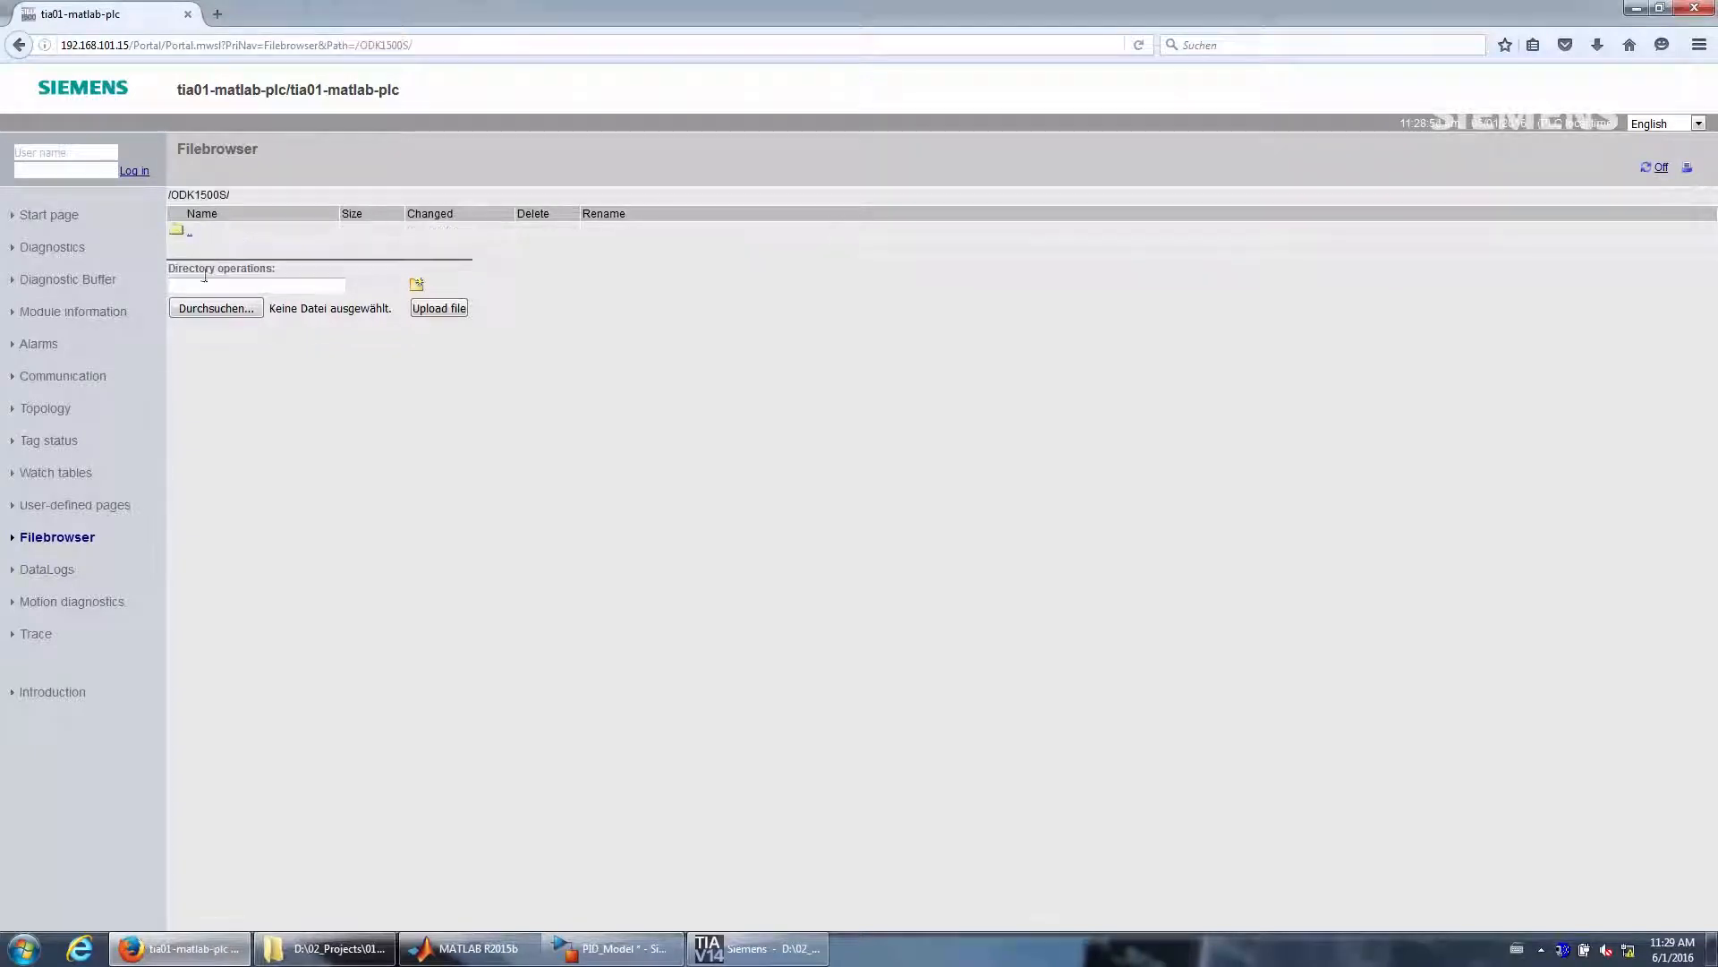
left_click(204, 308)
left_click(367, 143)
double_click(367, 143)
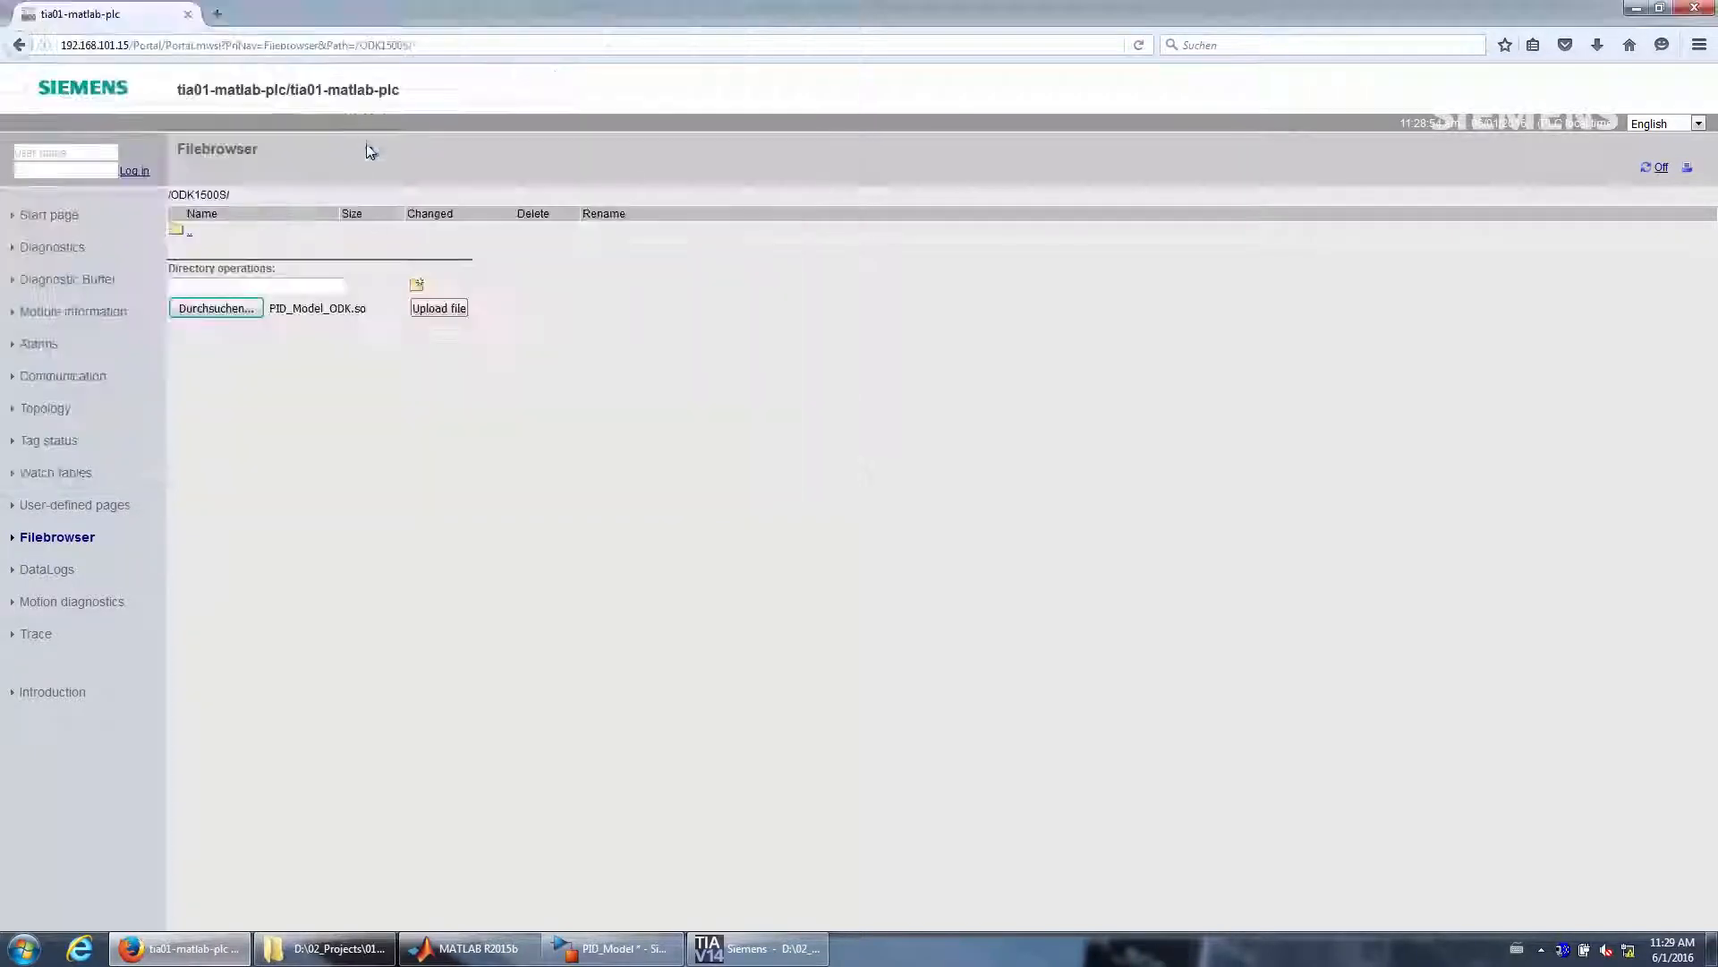
left_click(420, 309)
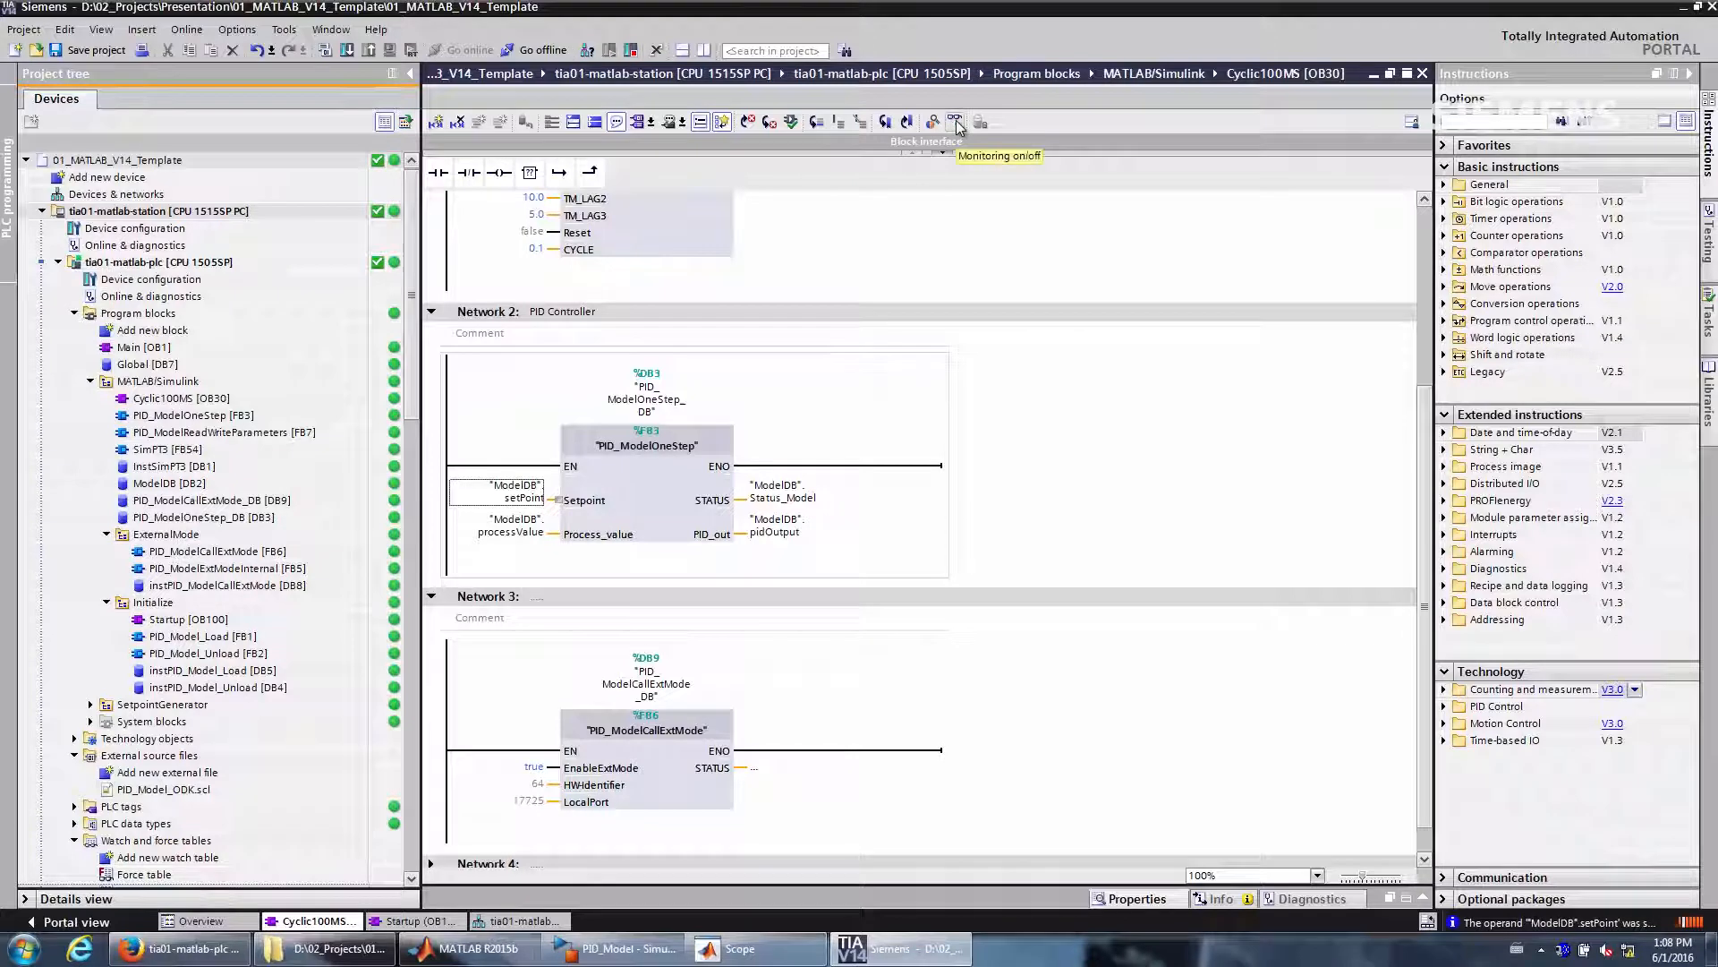
Turn on monitoring of Cyclic100MS in TIA Portal, switch to Simulink and connect PID_Model to the target with its Scope open
left_click(956, 124)
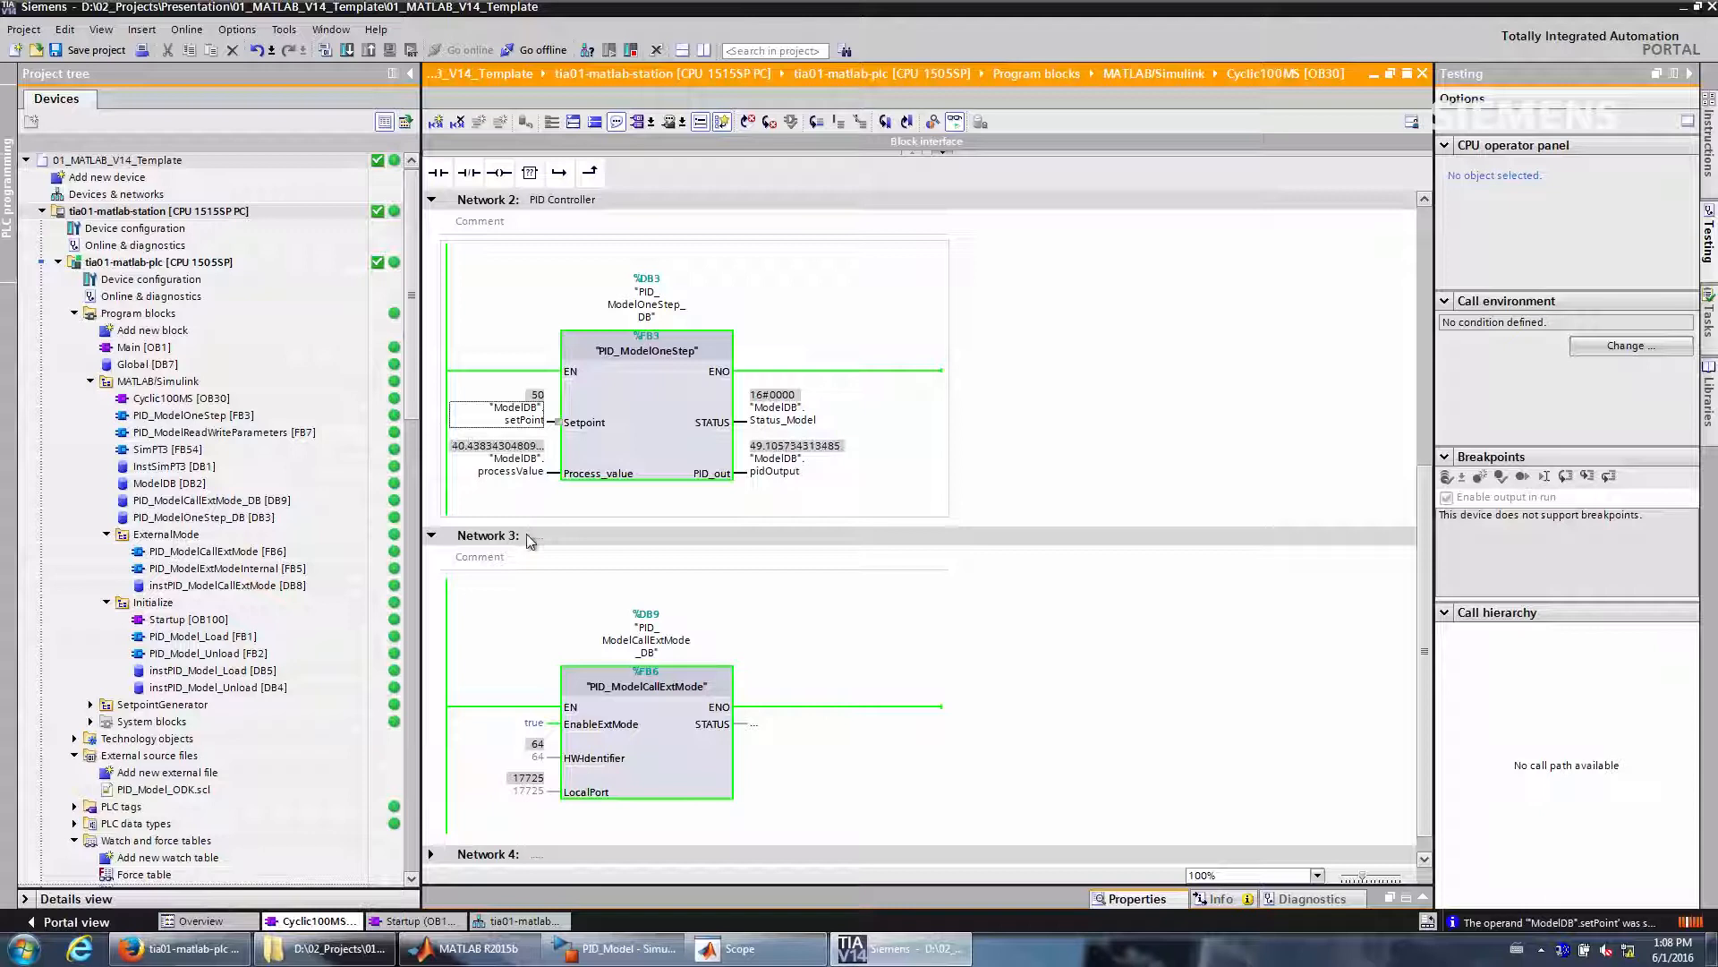
left_click(621, 958)
double_click(1468, 347)
left_click(1362, 139)
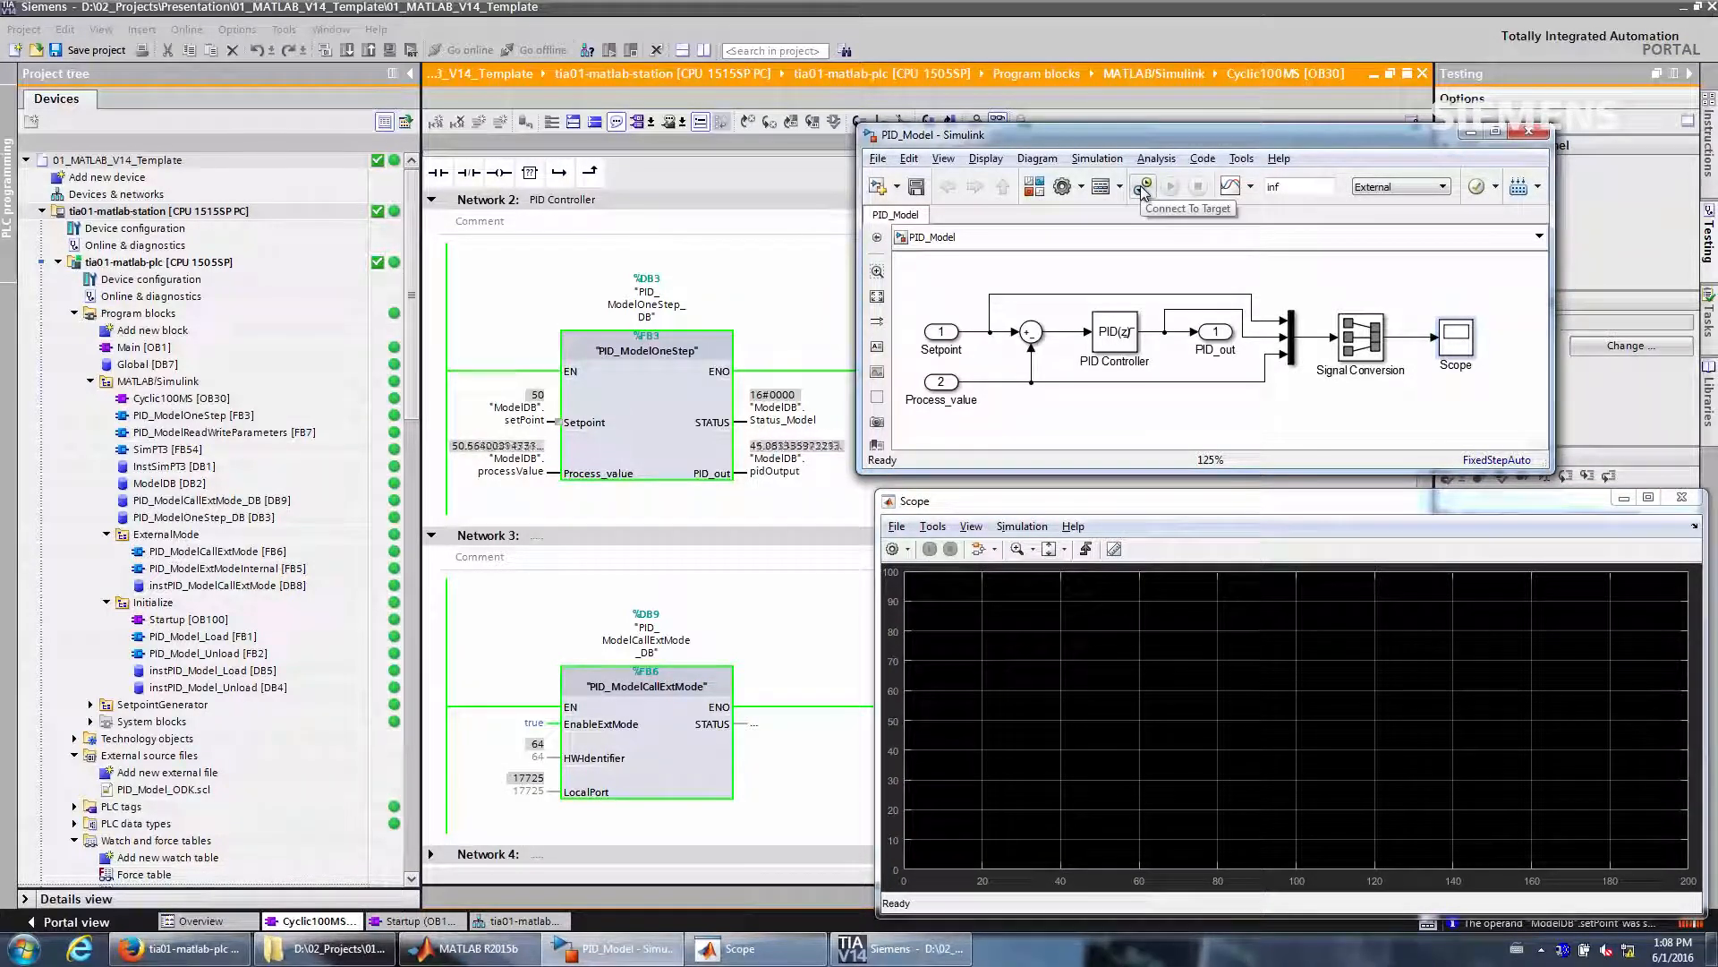
left_click(1143, 190)
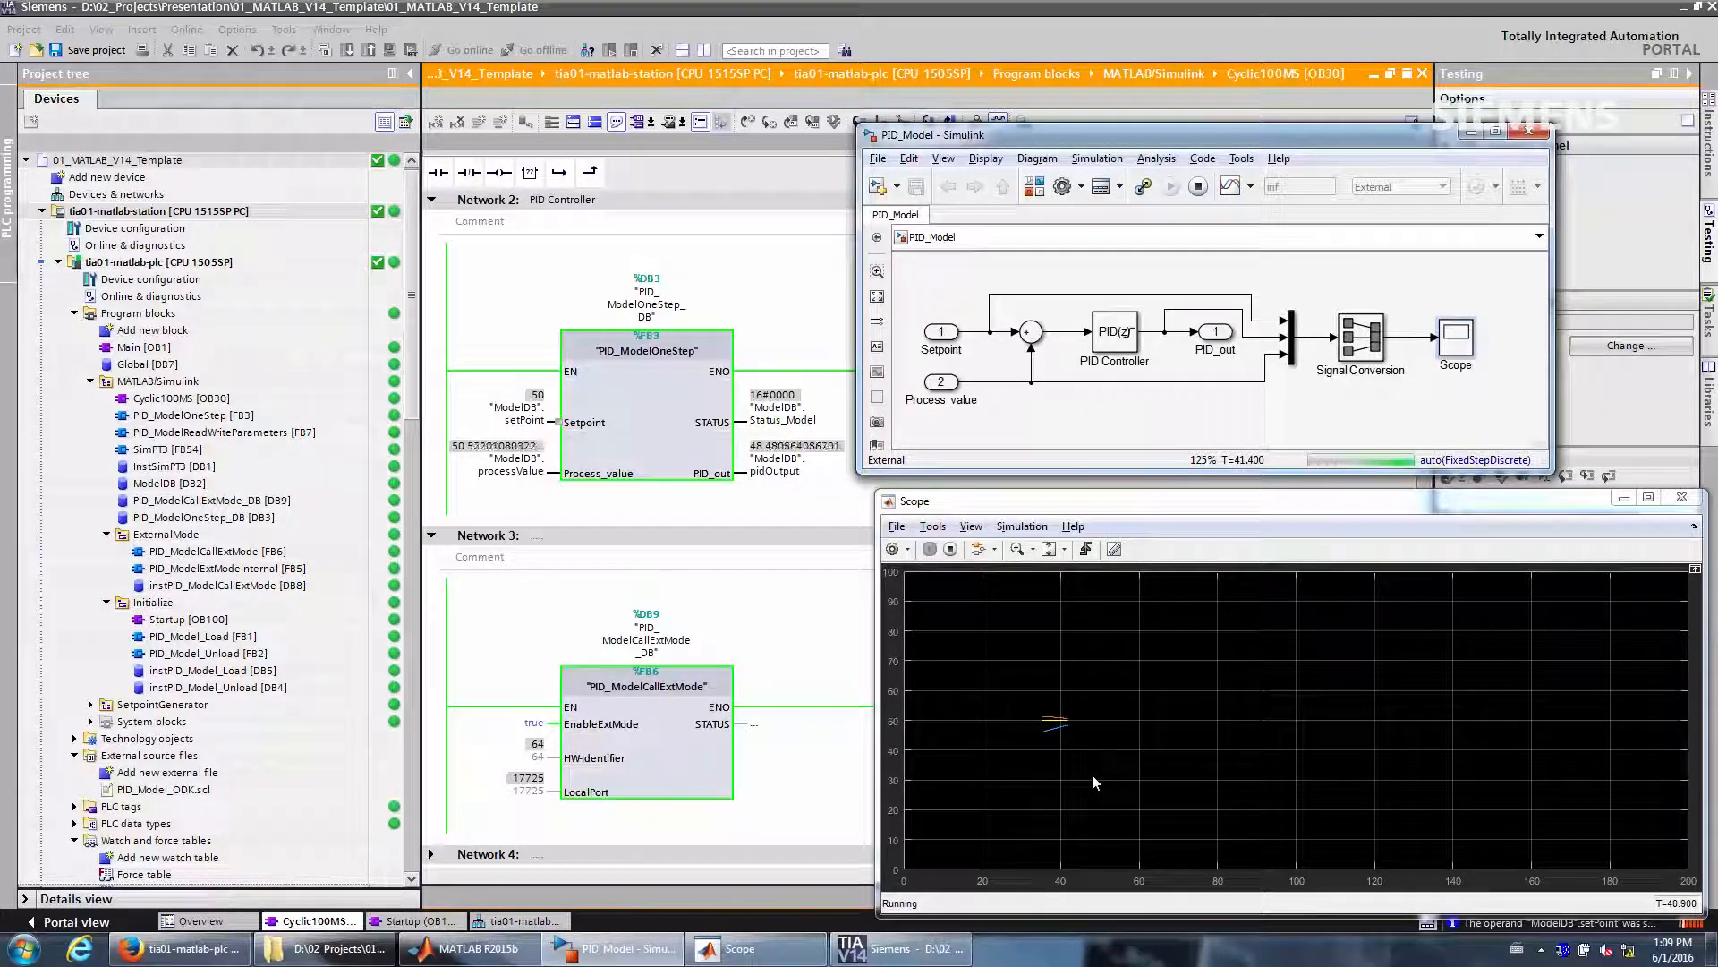
Switch to TIA Portal, place its window beside the Simulink windows, and modify the "ModelDB".setPoint operand to 80
left_click(982, 55)
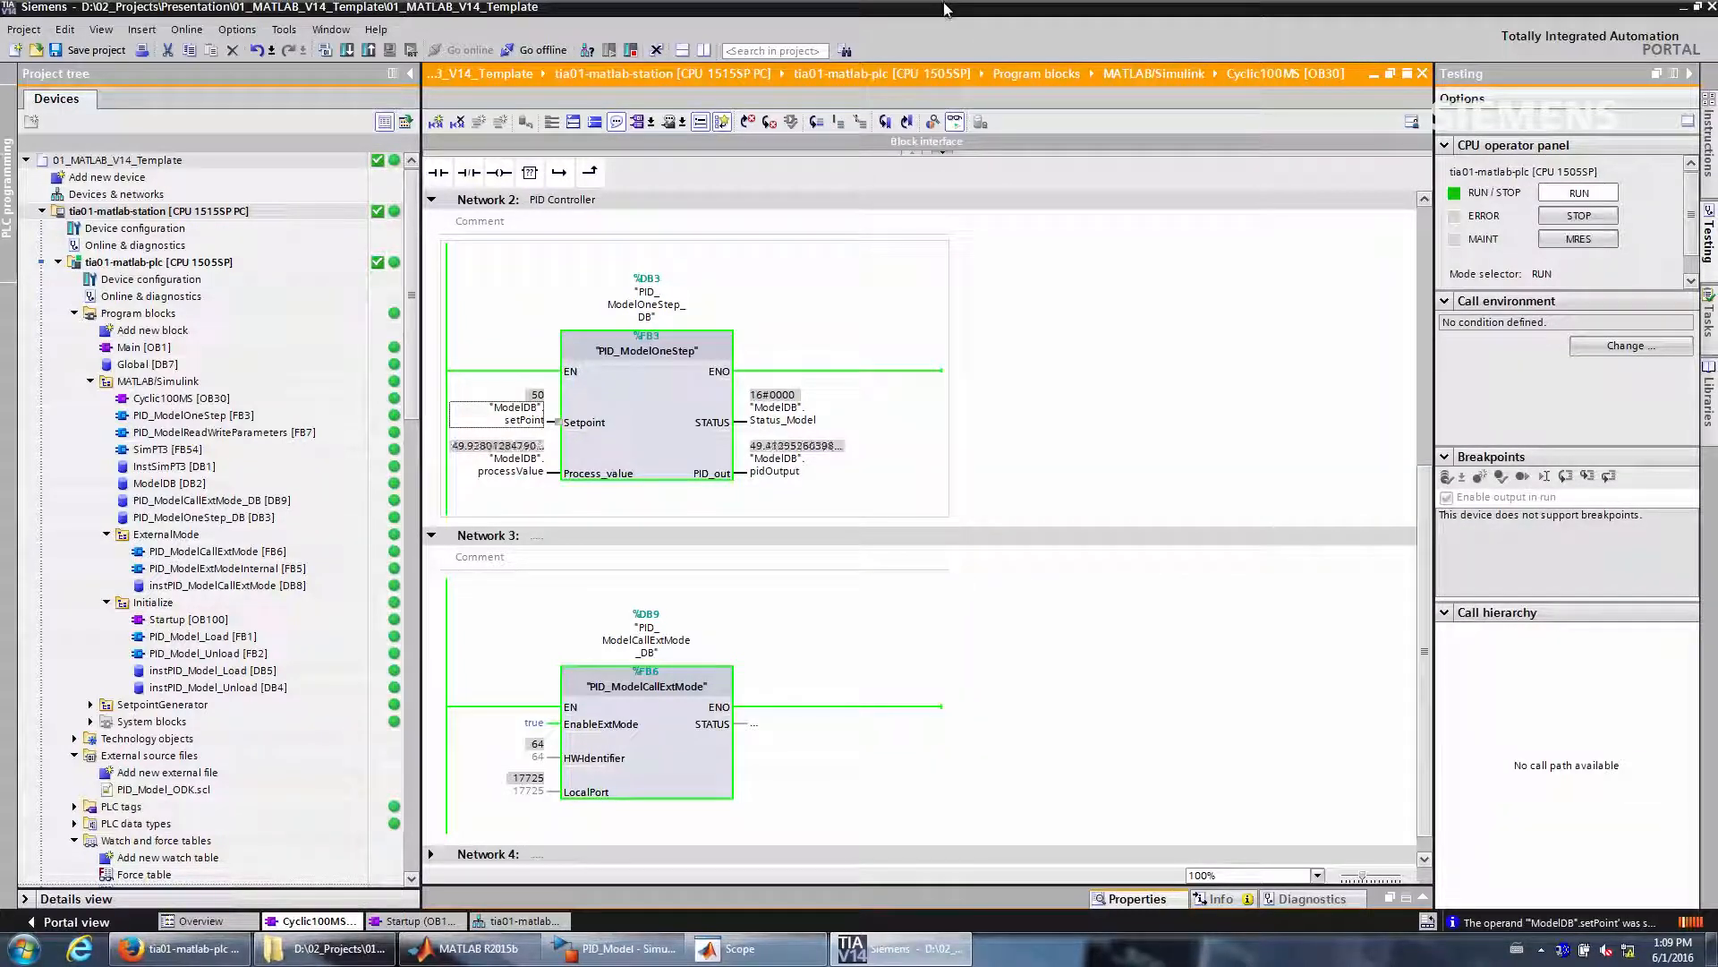
left_click_drag(944, 9, 2, 31)
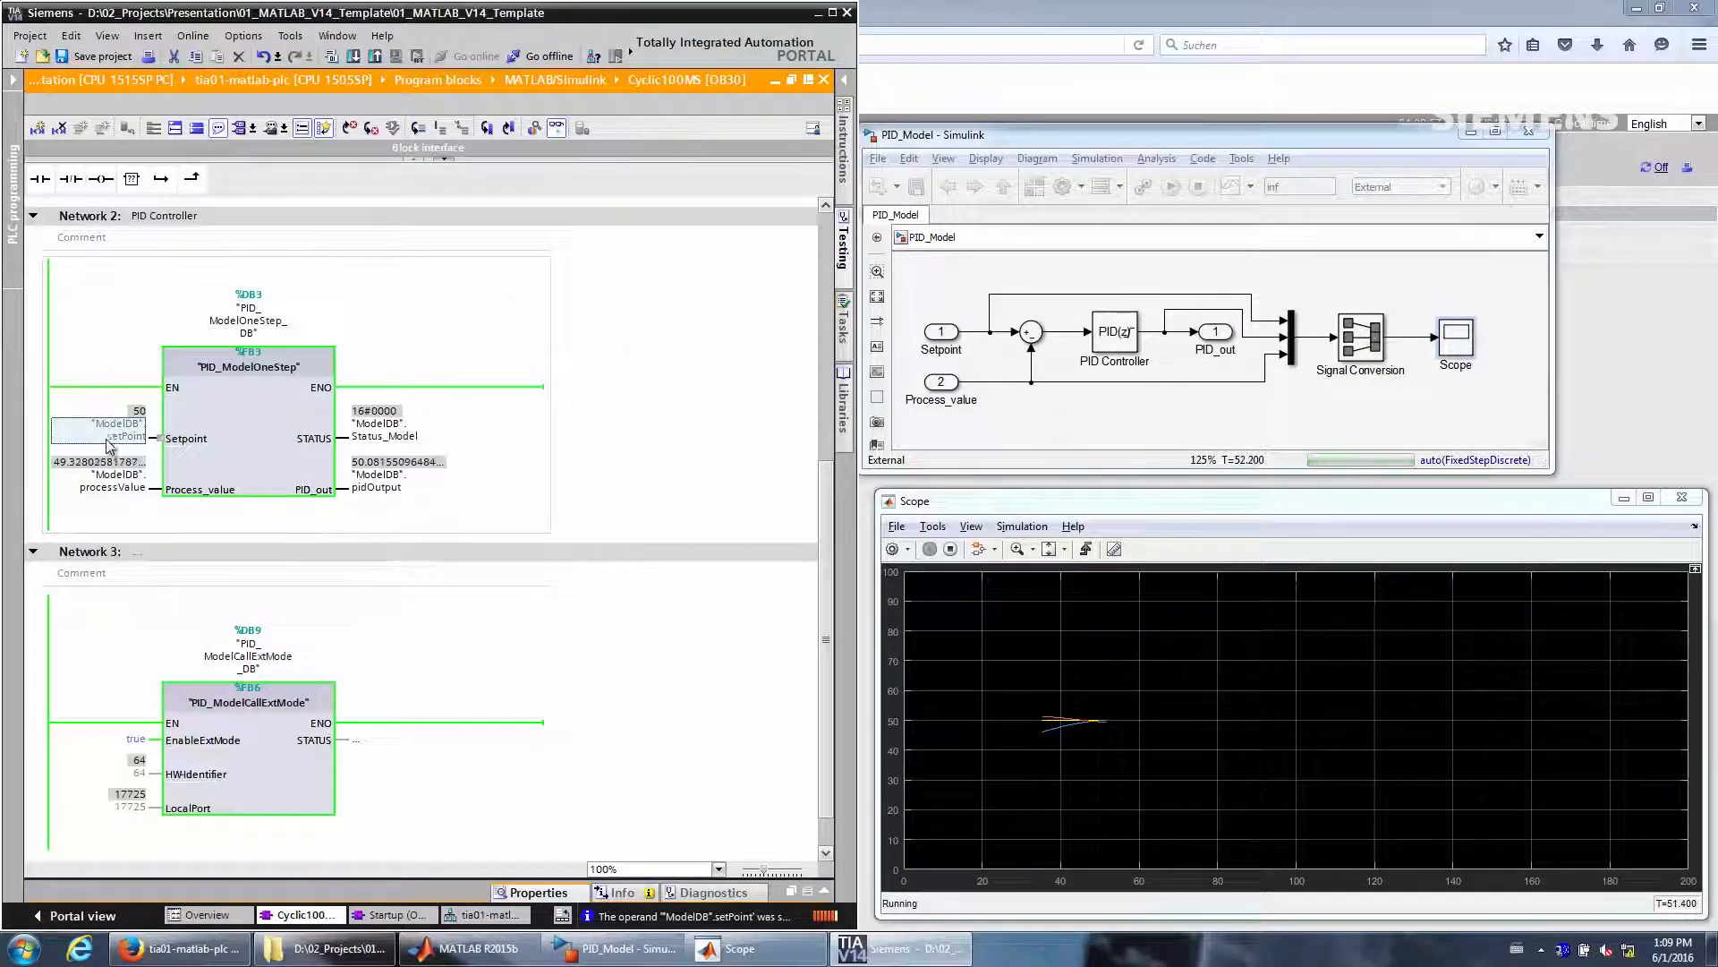
right_click(114, 440)
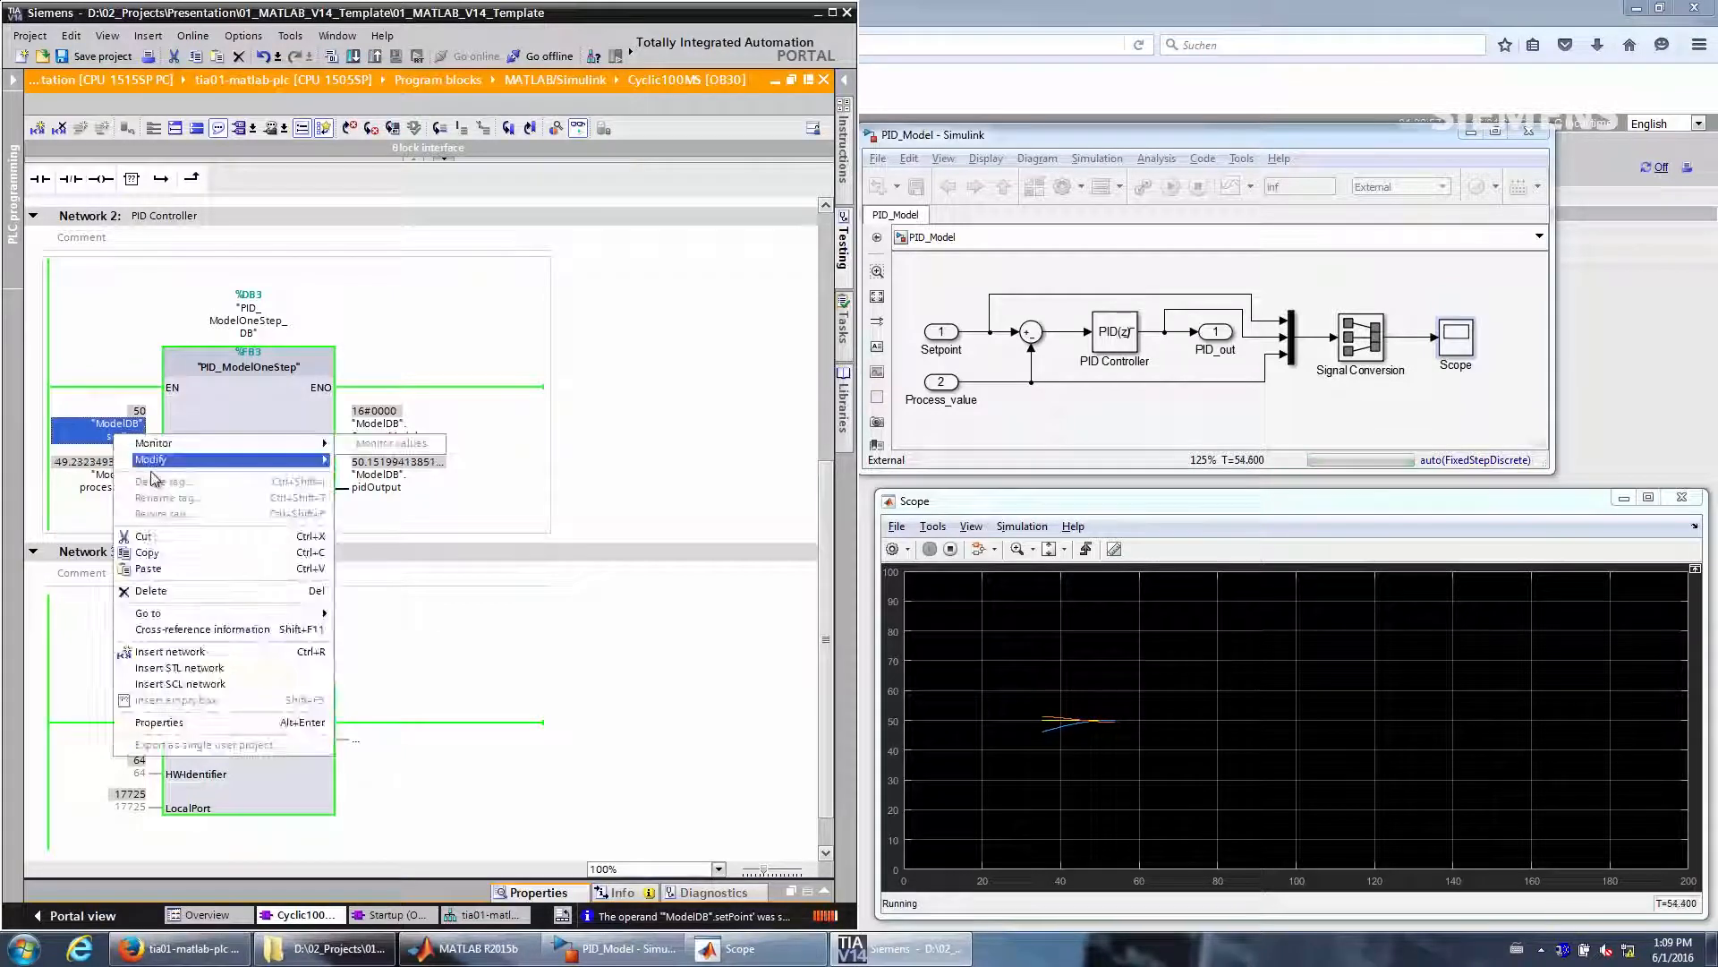
mouse_move(164, 471)
left_click(398, 492)
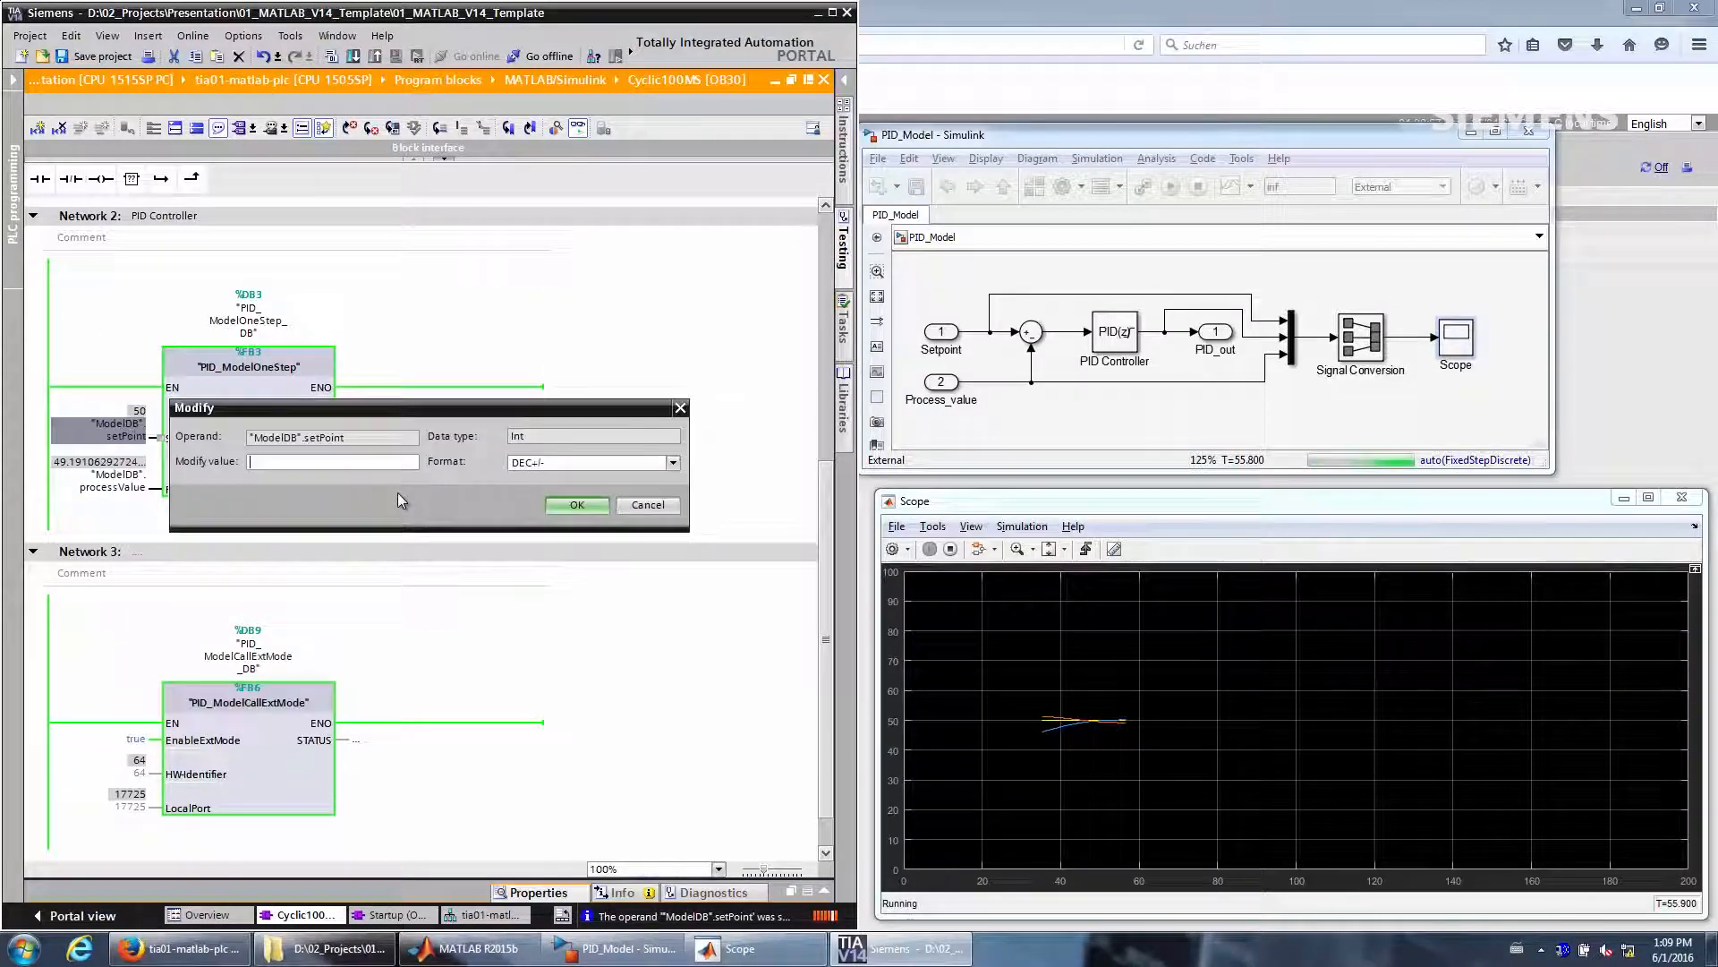
type("80")
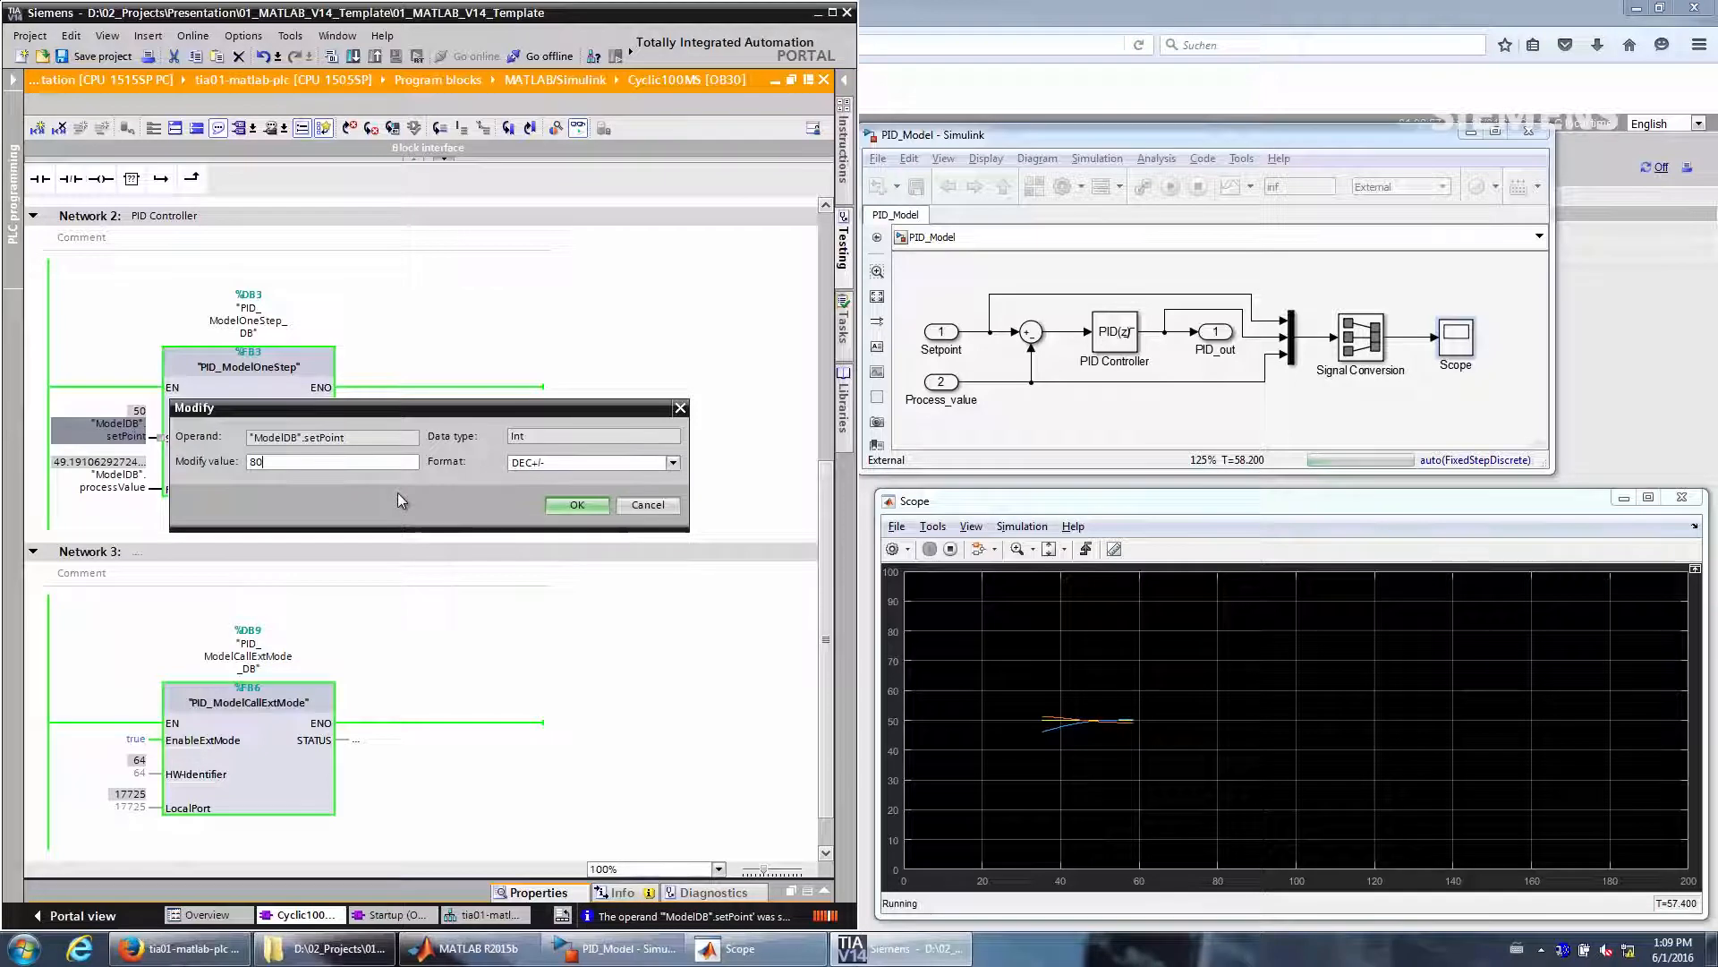
left_click(581, 505)
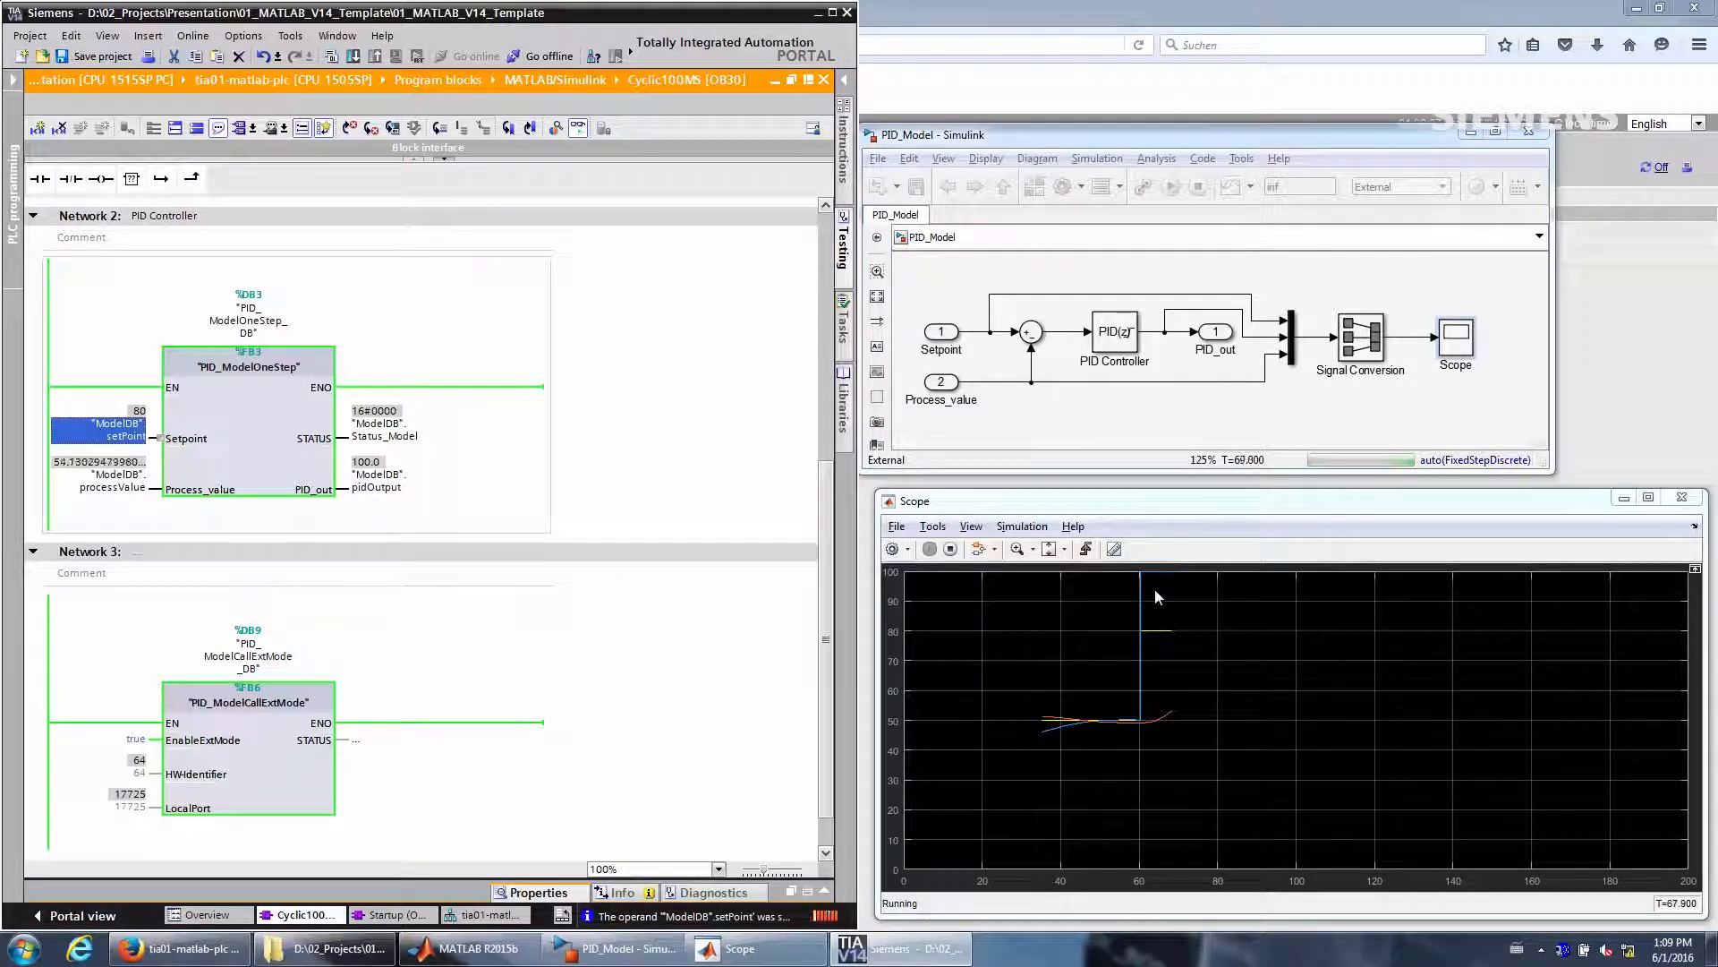
Set the PID Controller block's upper output saturation limit to 30 and apply it to the running model
double_click(1119, 333)
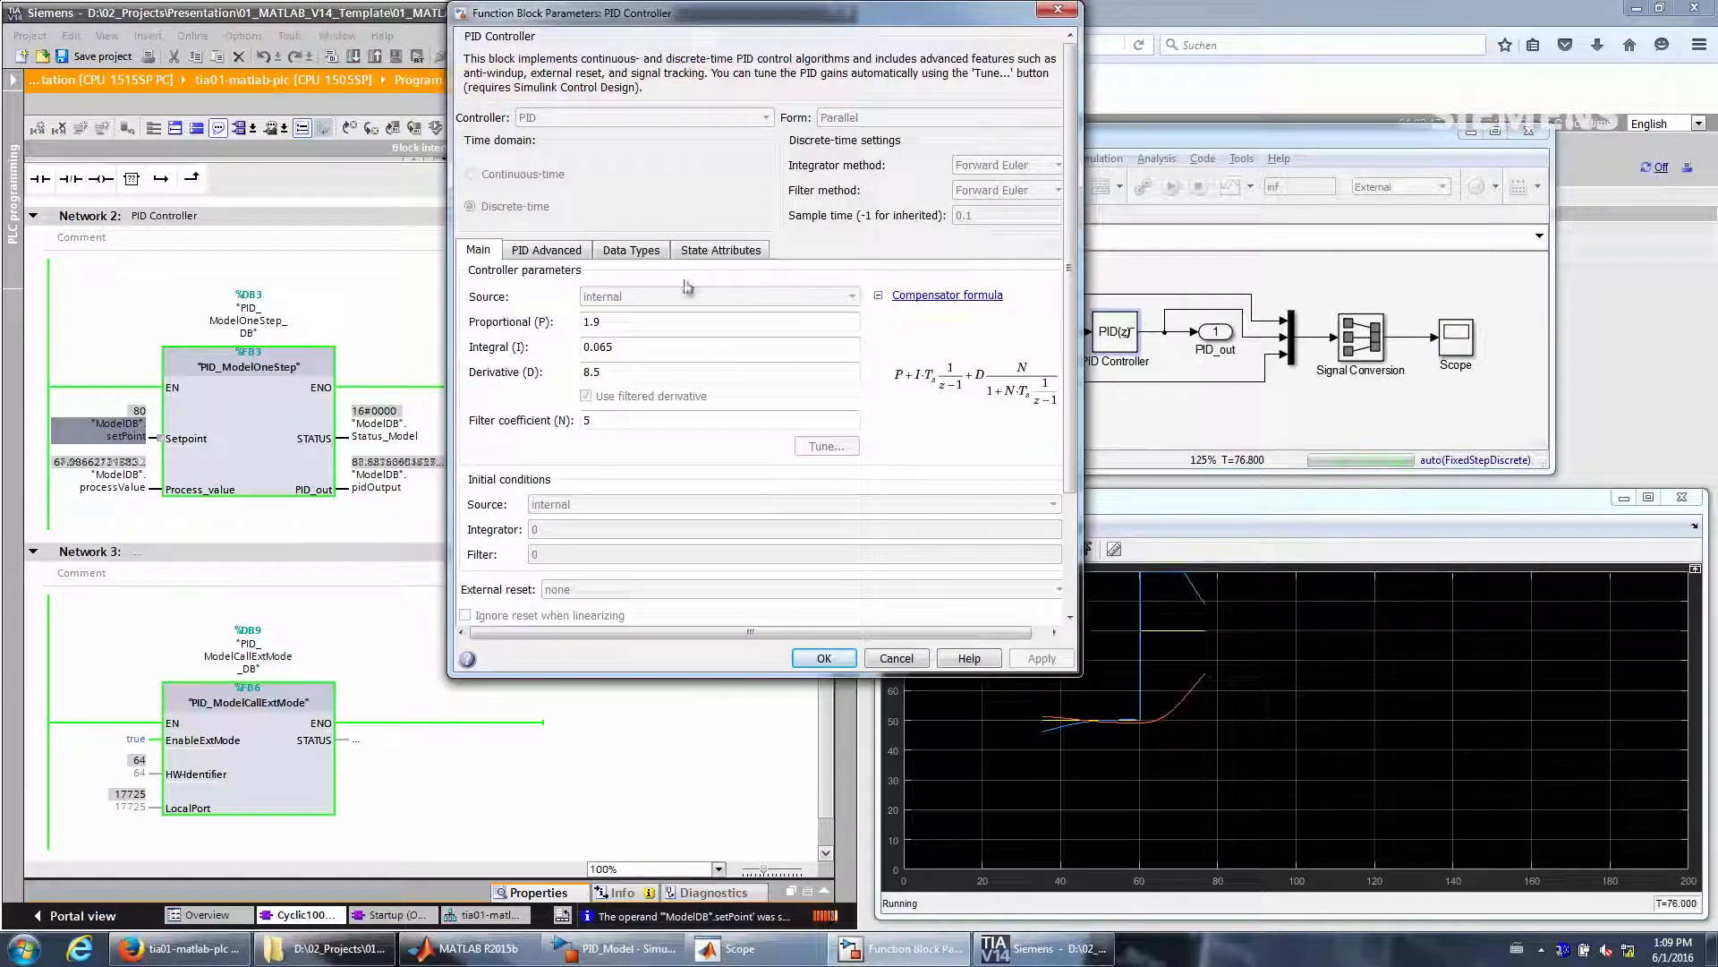
left_click(531, 252)
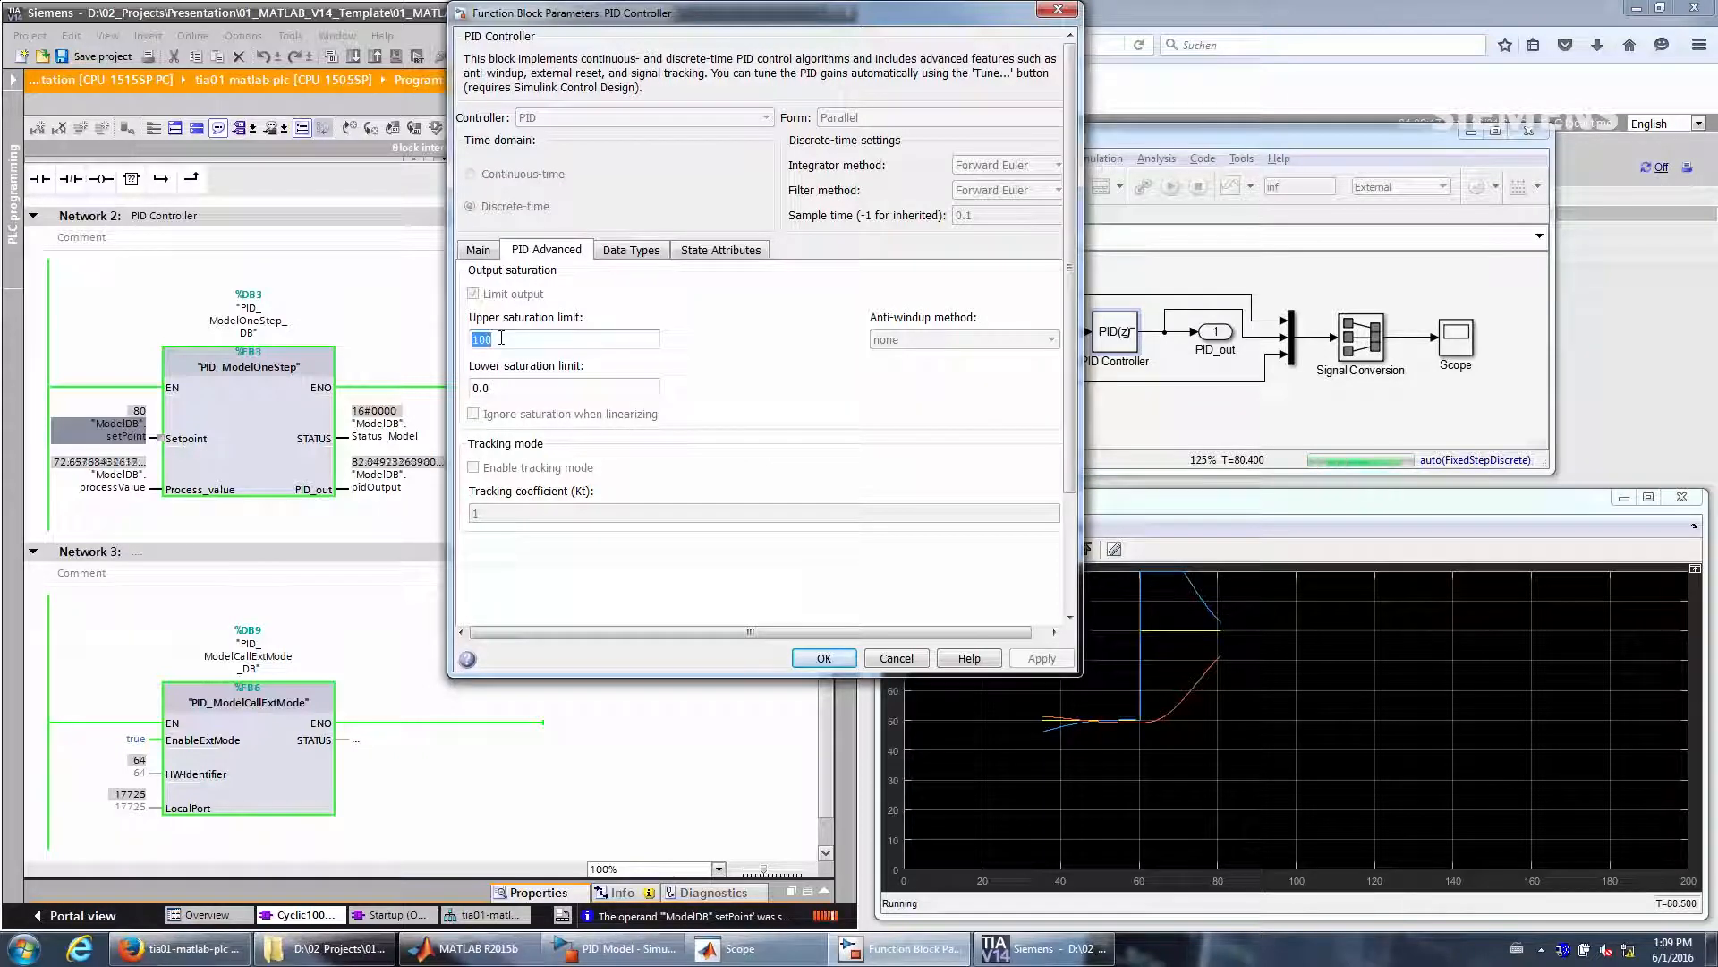
type("30")
left_click(824, 658)
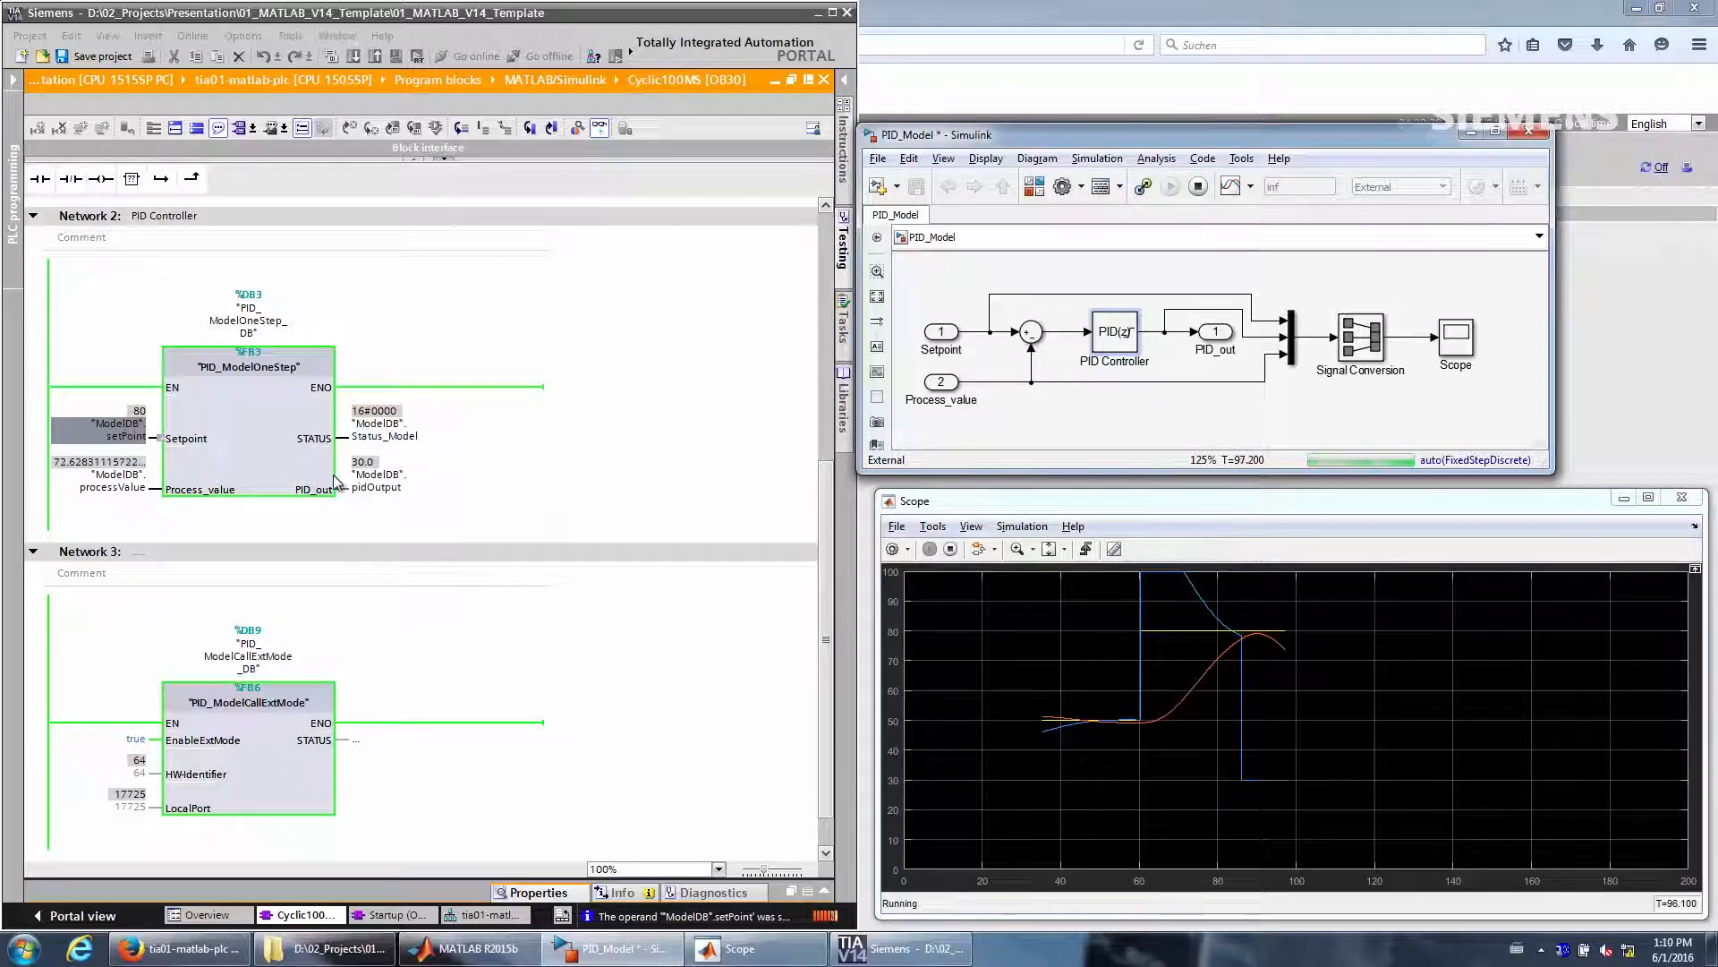
Set the PID Controller block's upper saturation limit back to 100 and apply the change
double_click(1117, 335)
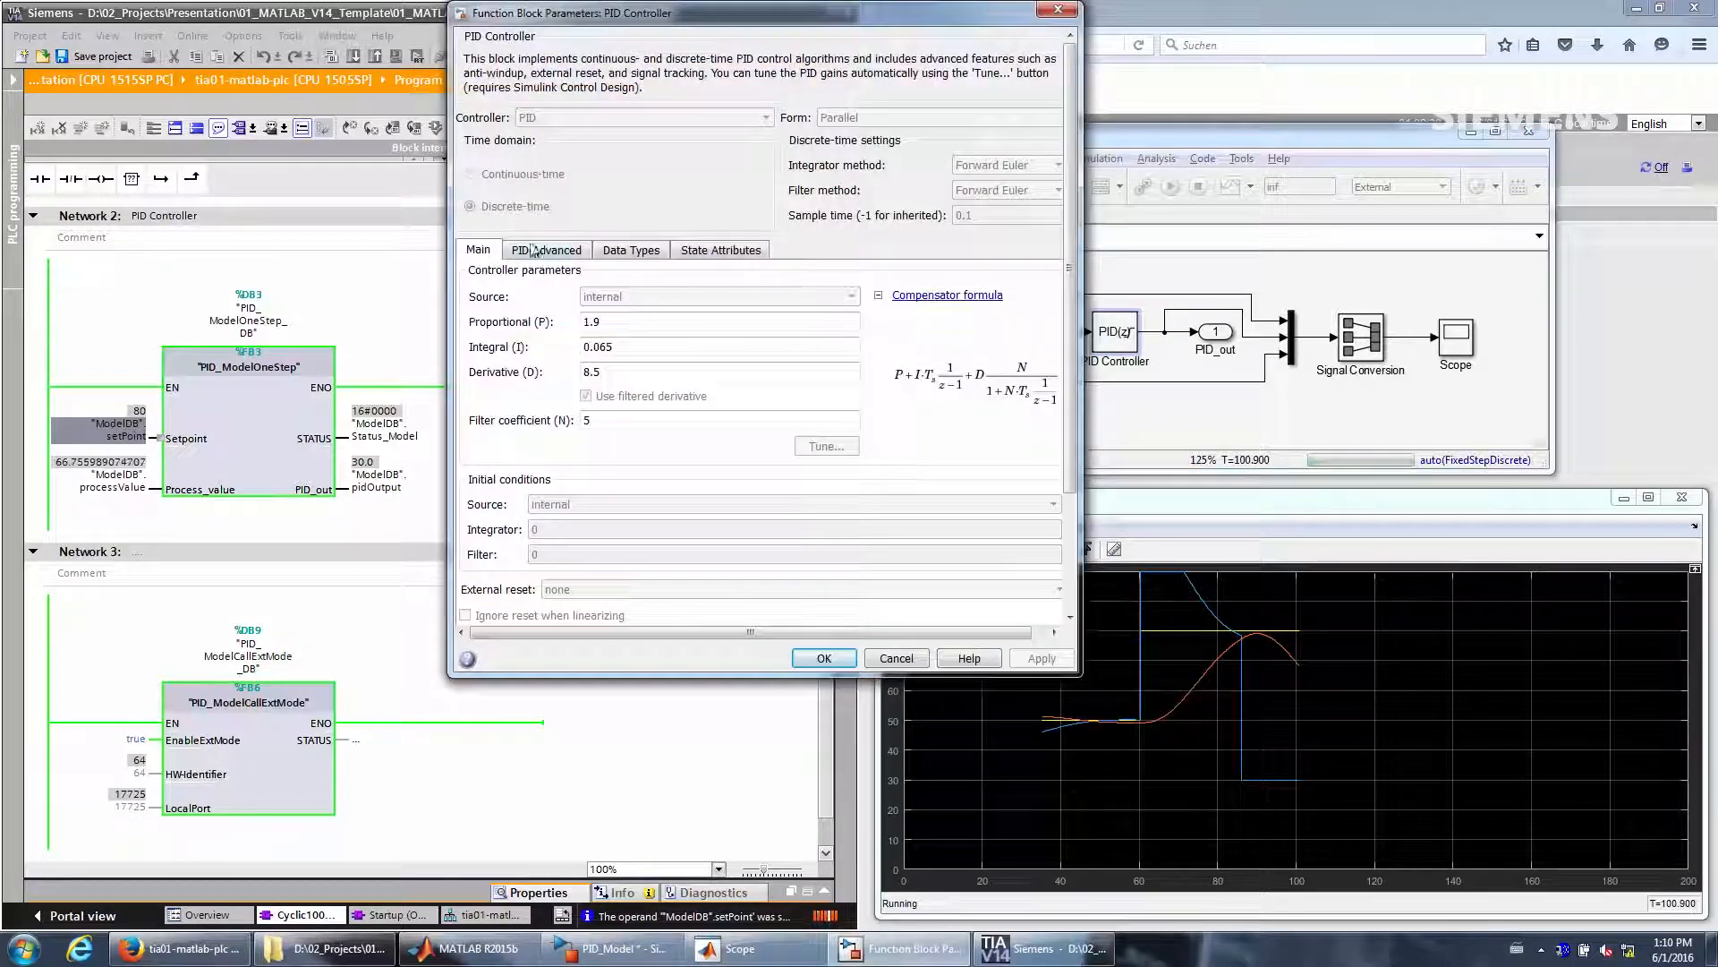
left_click(533, 252)
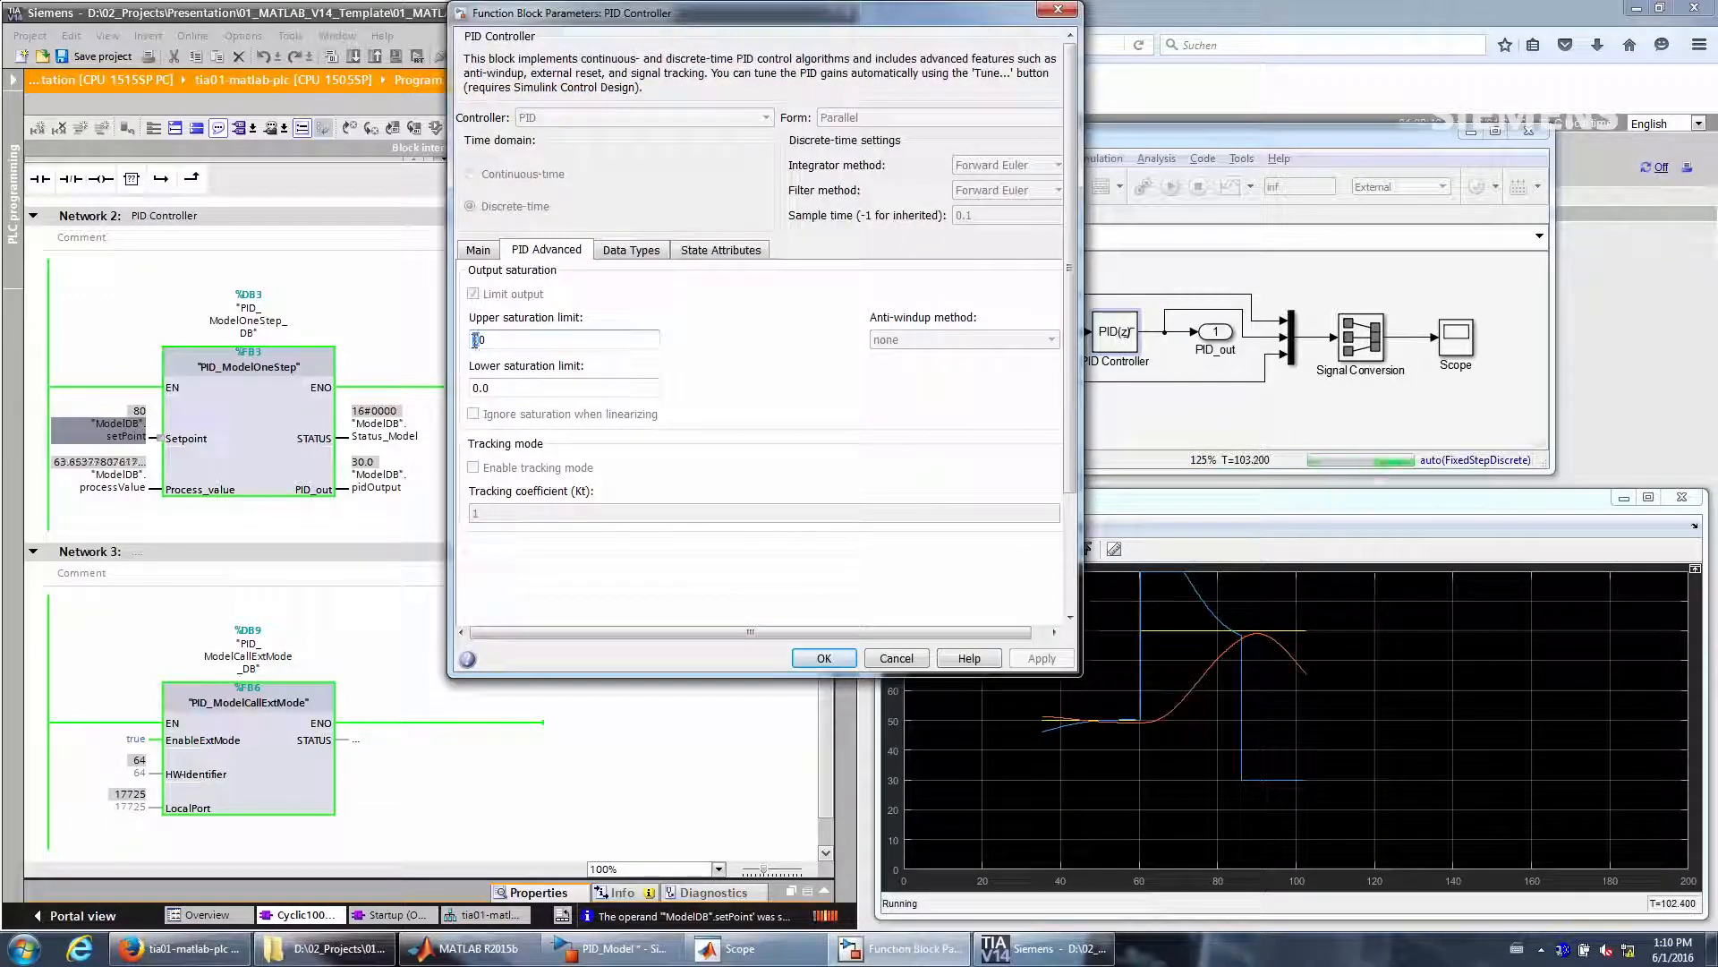
key("BackSpace")
key("BackSpace")
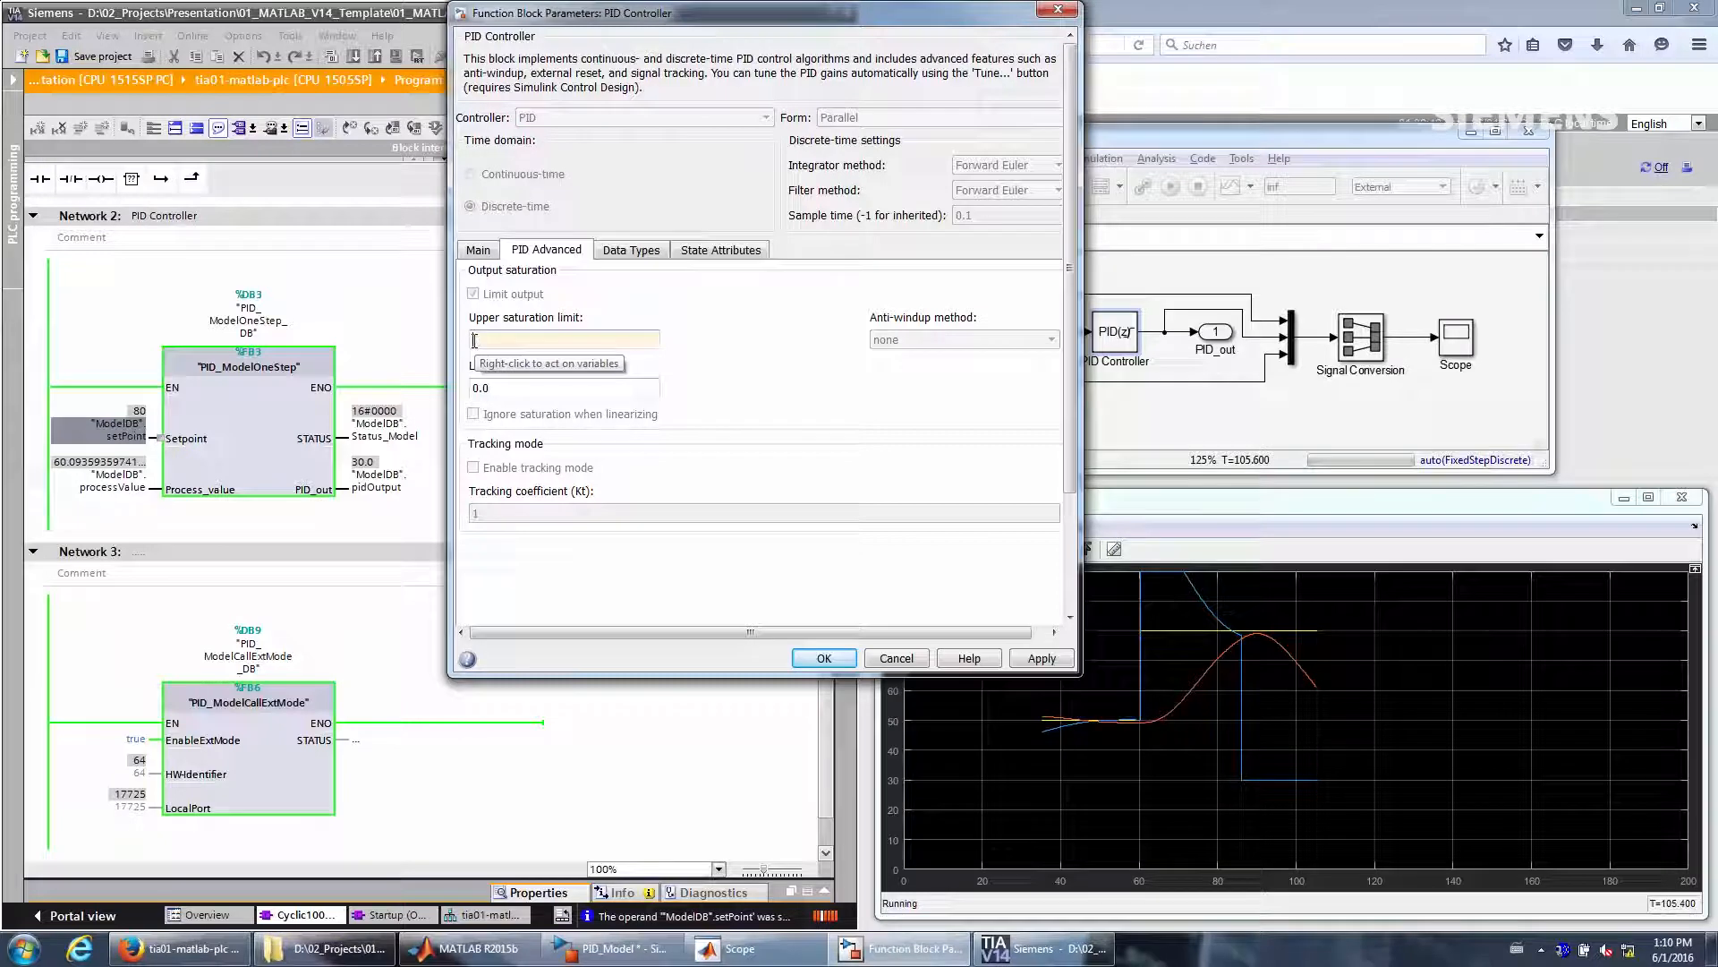
type("100")
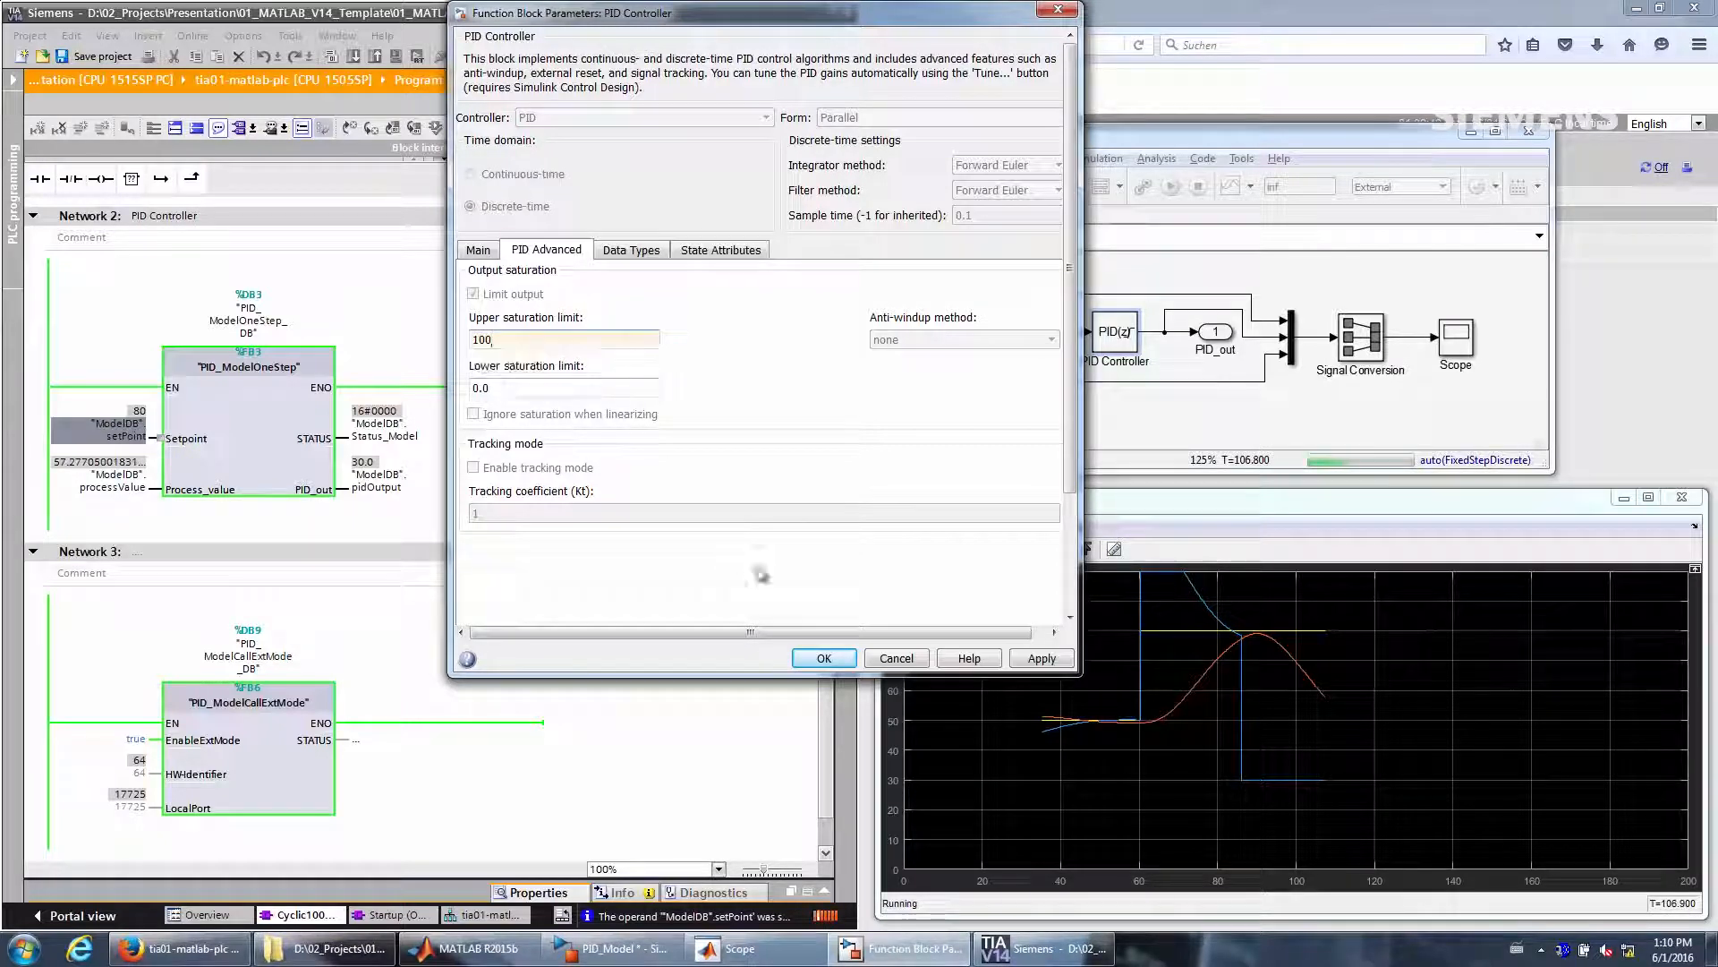
left_click(825, 659)
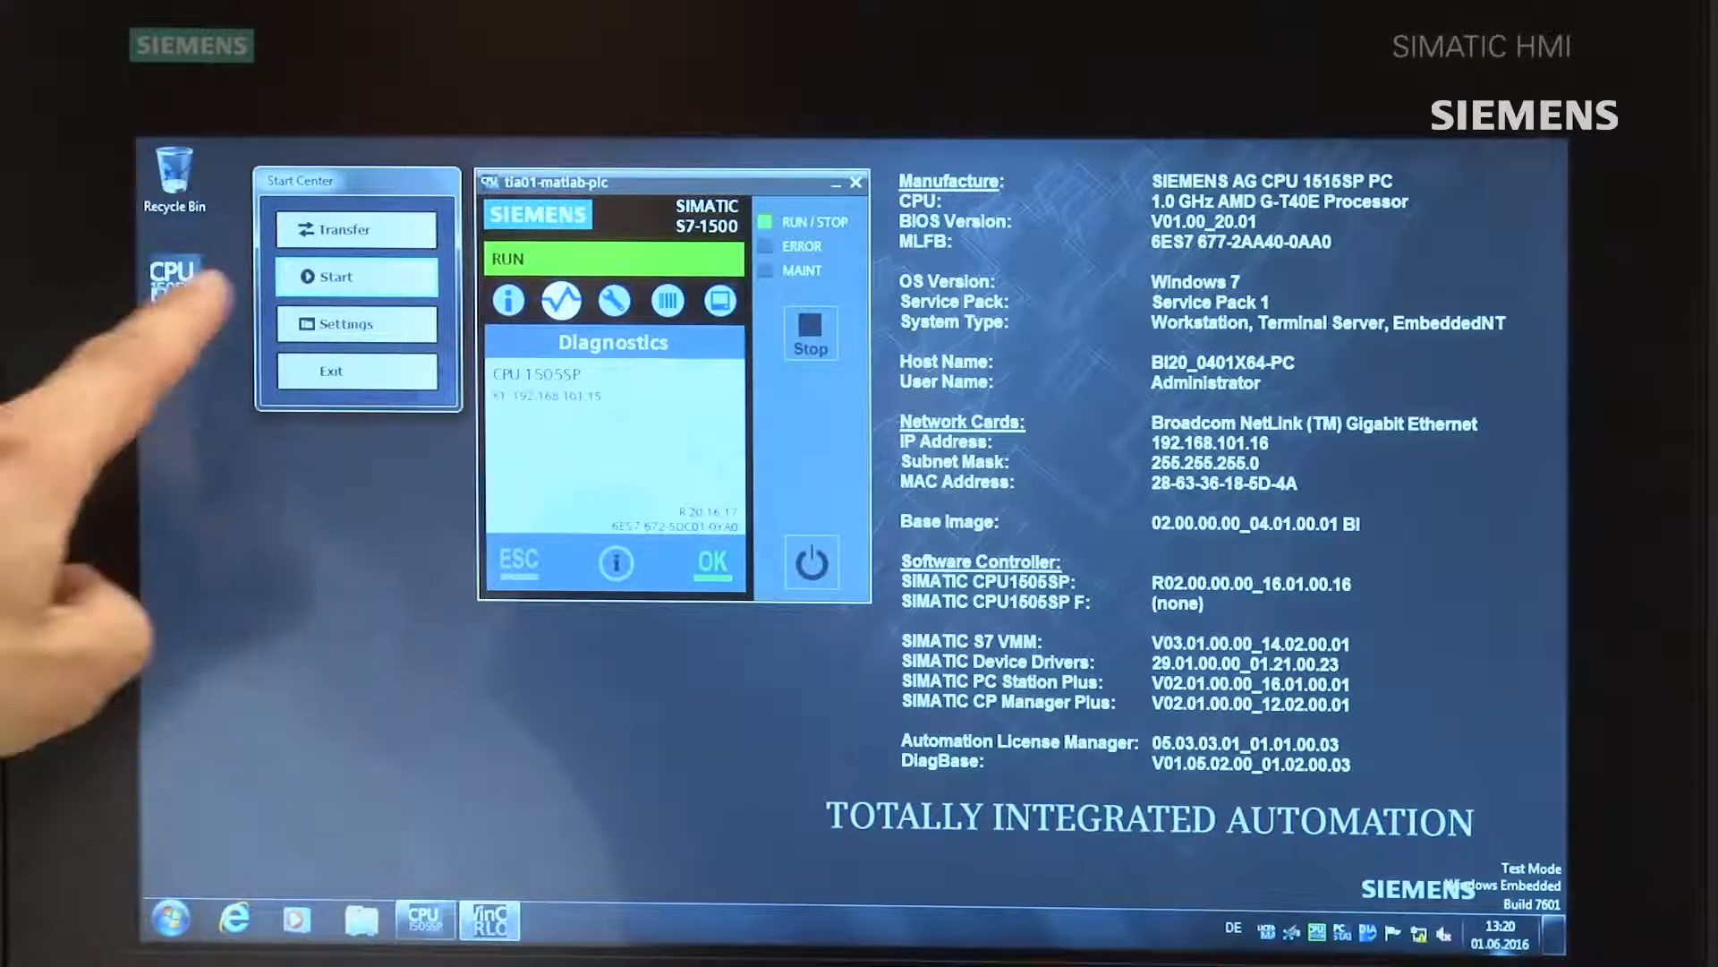
Switch to the CPU 1515SP PC desktop and start WinCC Runtime Advanced through the Start Center
left_click(333, 270)
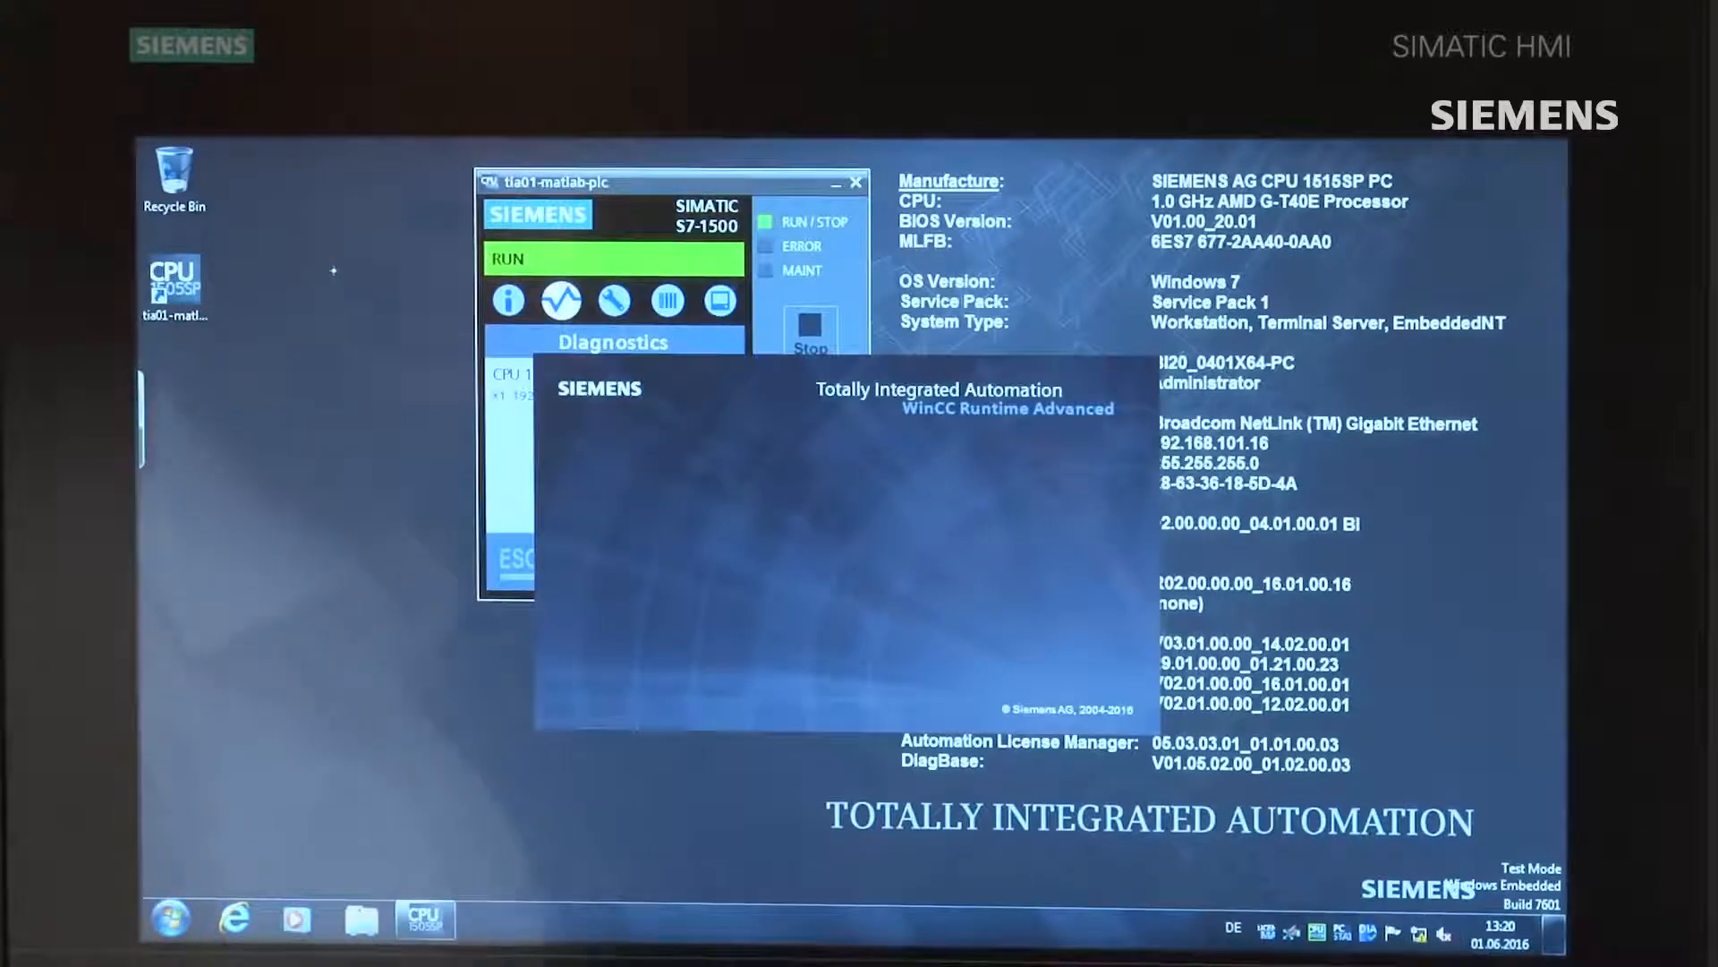